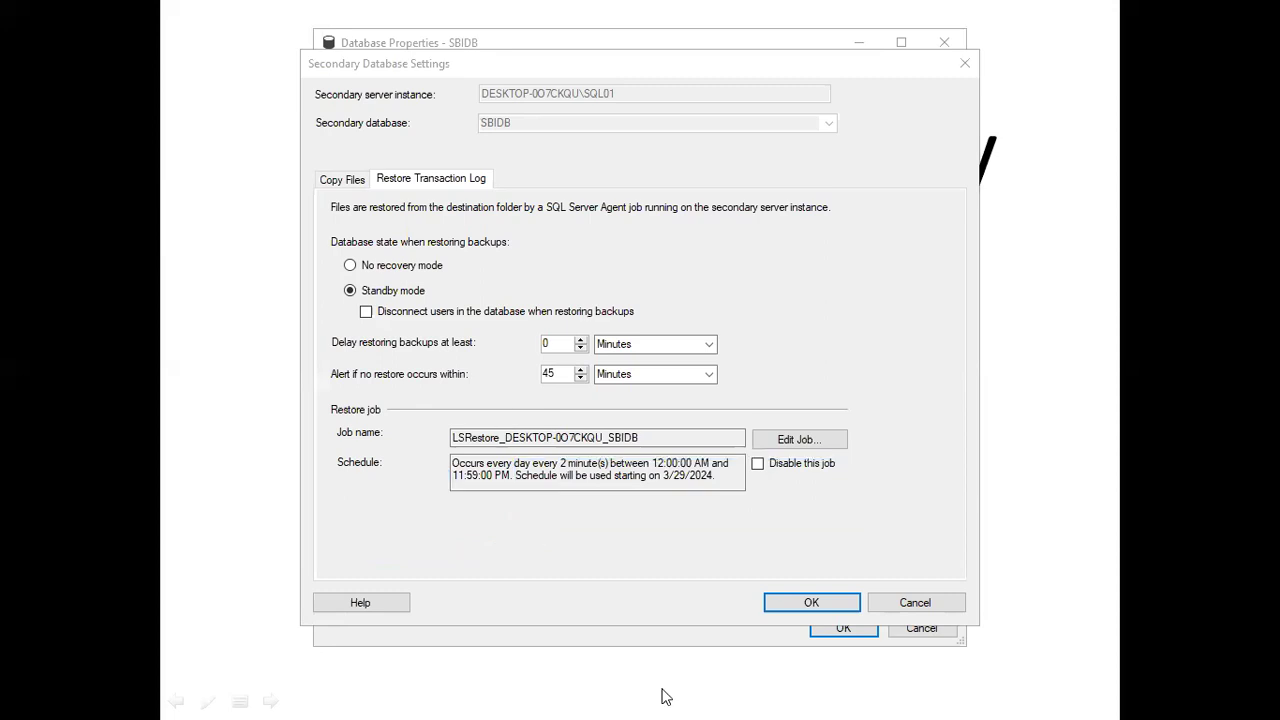
Close the SBIDB log shipping settings and switch to SQL Server Management Studio
{"action": "left_click", "coordinate": [797, 606]}
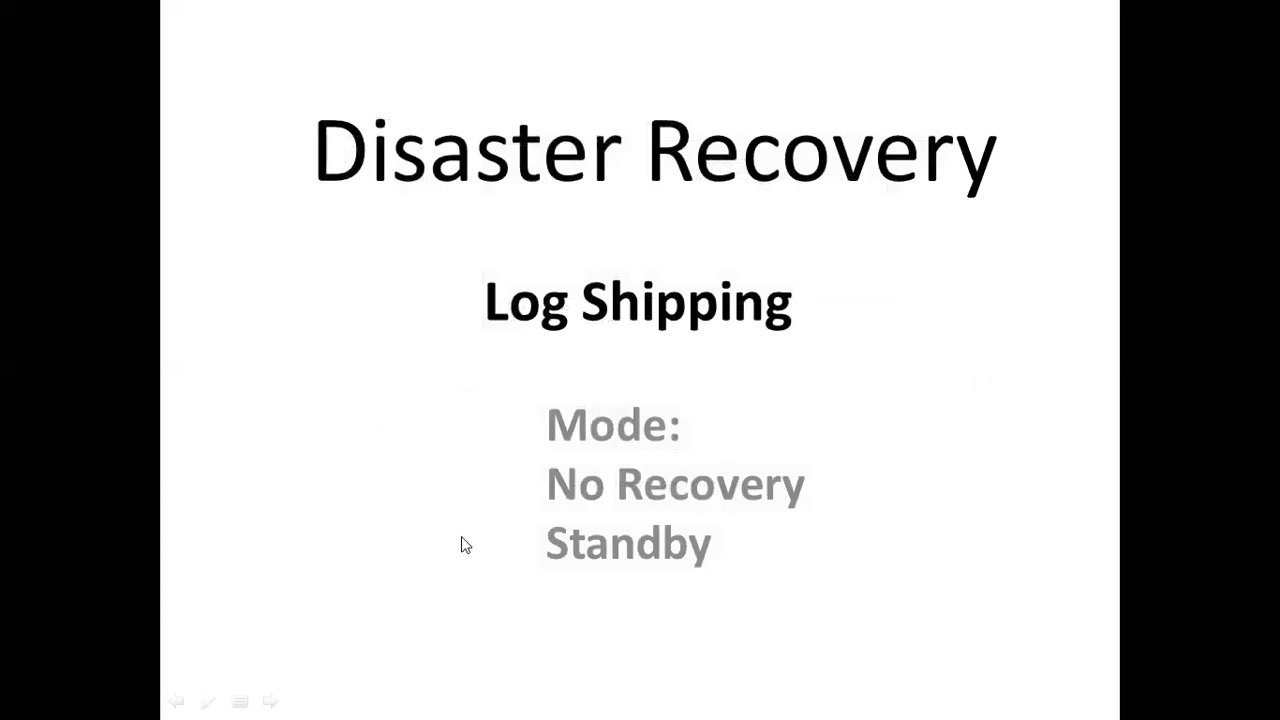
{"action": "key", "text": "super"}
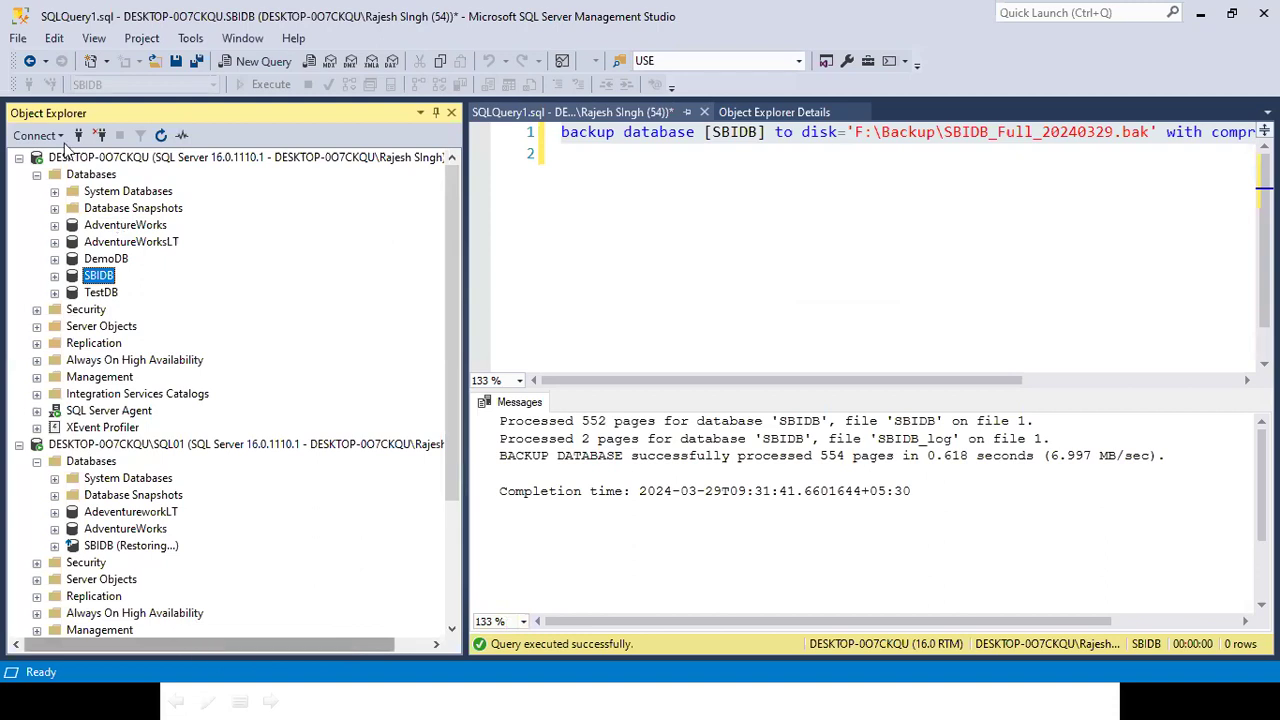
{"action": "key", "text": "super"}
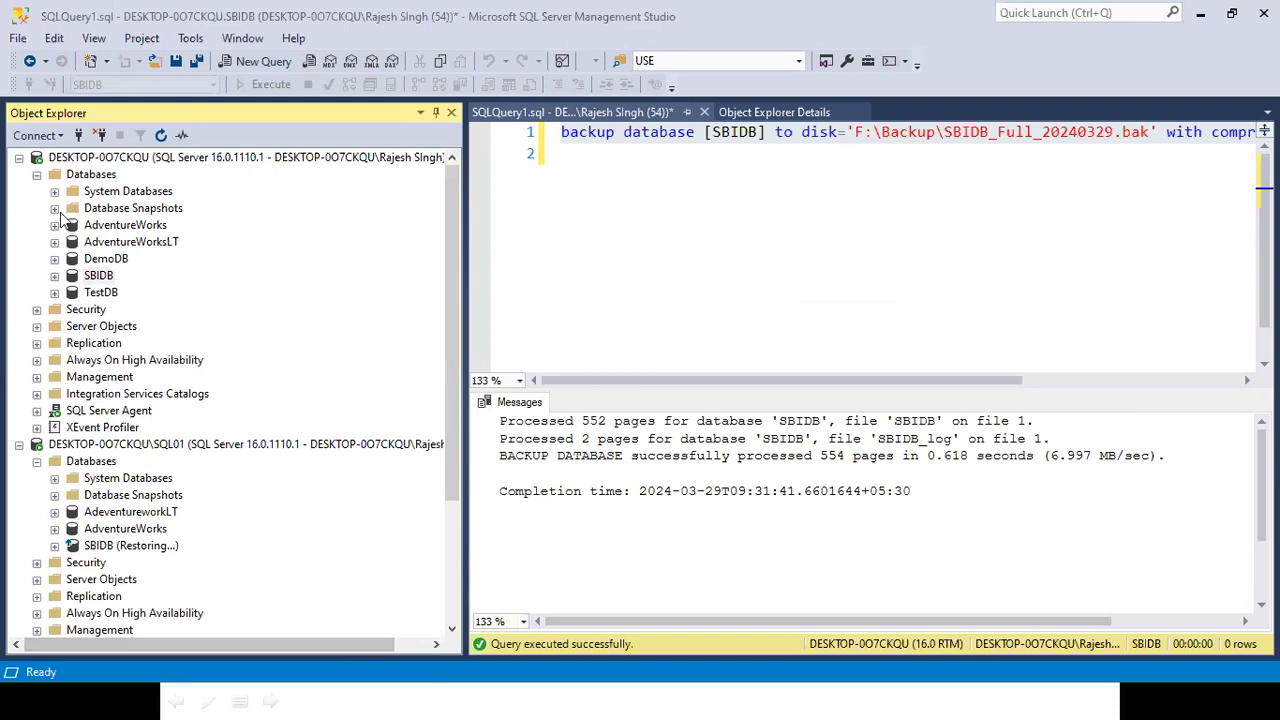
Review the databases on the primary and SQL01 instances, and select DemoDB on the primary instance
{"action": "left_click", "coordinate": [114, 160]}
{"action": "left_click", "coordinate": [37, 174]}
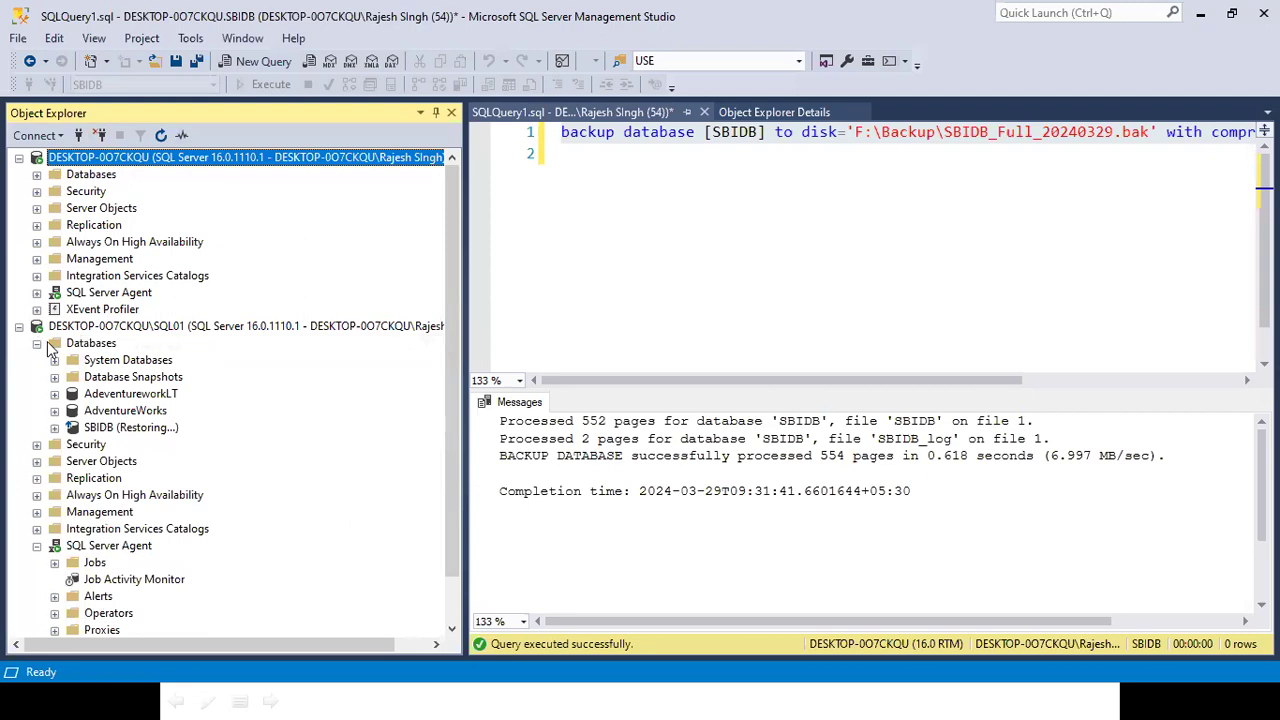
{"action": "left_click", "coordinate": [108, 330]}
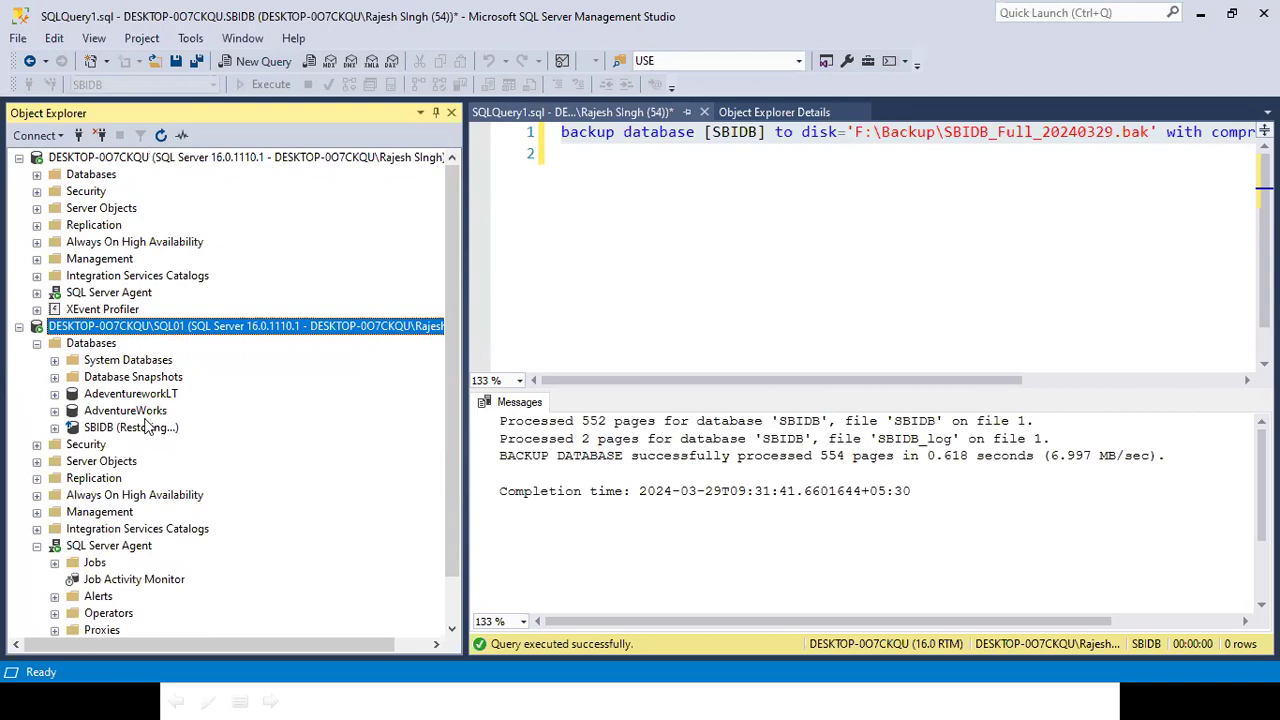
{"action": "left_click", "coordinate": [140, 411]}
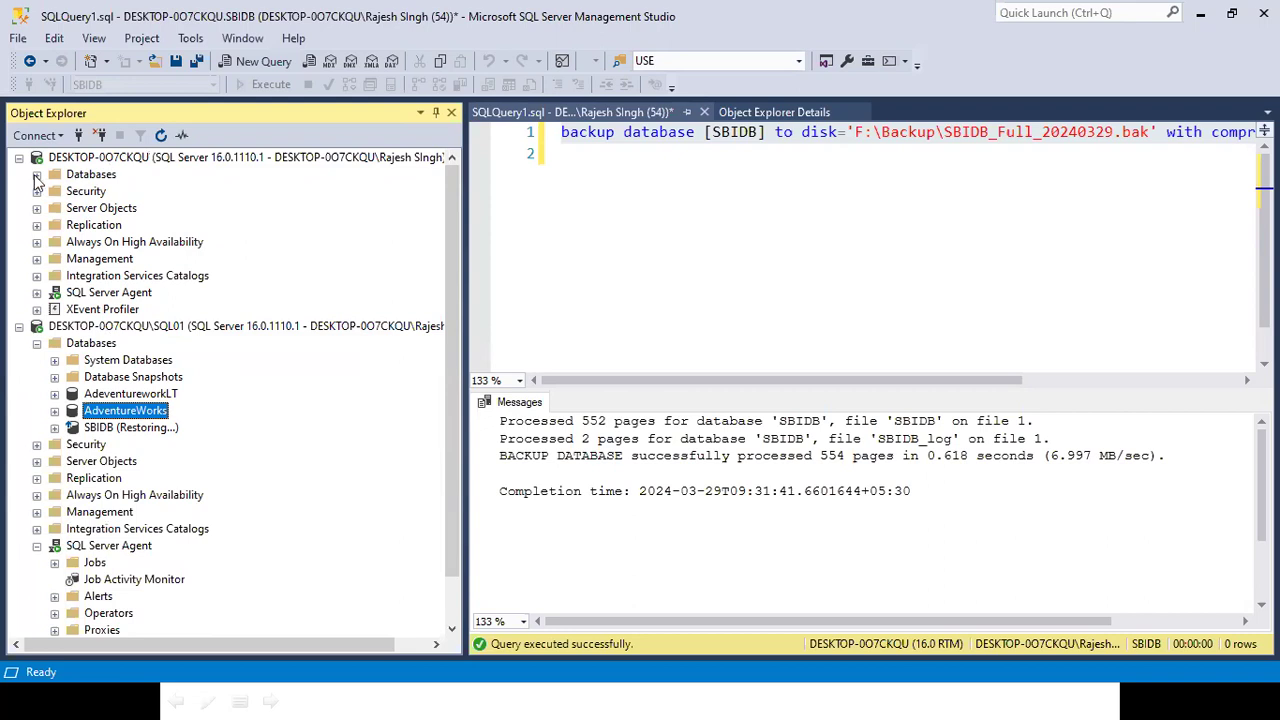
{"action": "left_click", "coordinate": [36, 175]}
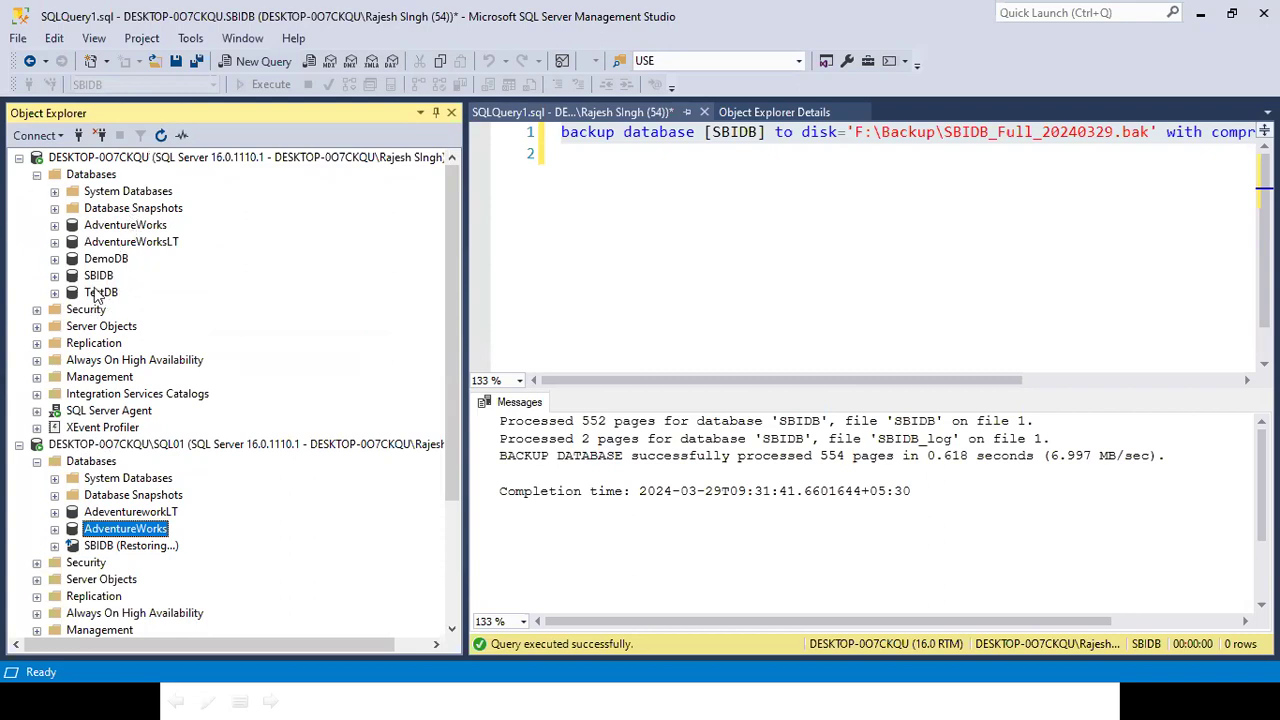
{"action": "left_click", "coordinate": [112, 259]}
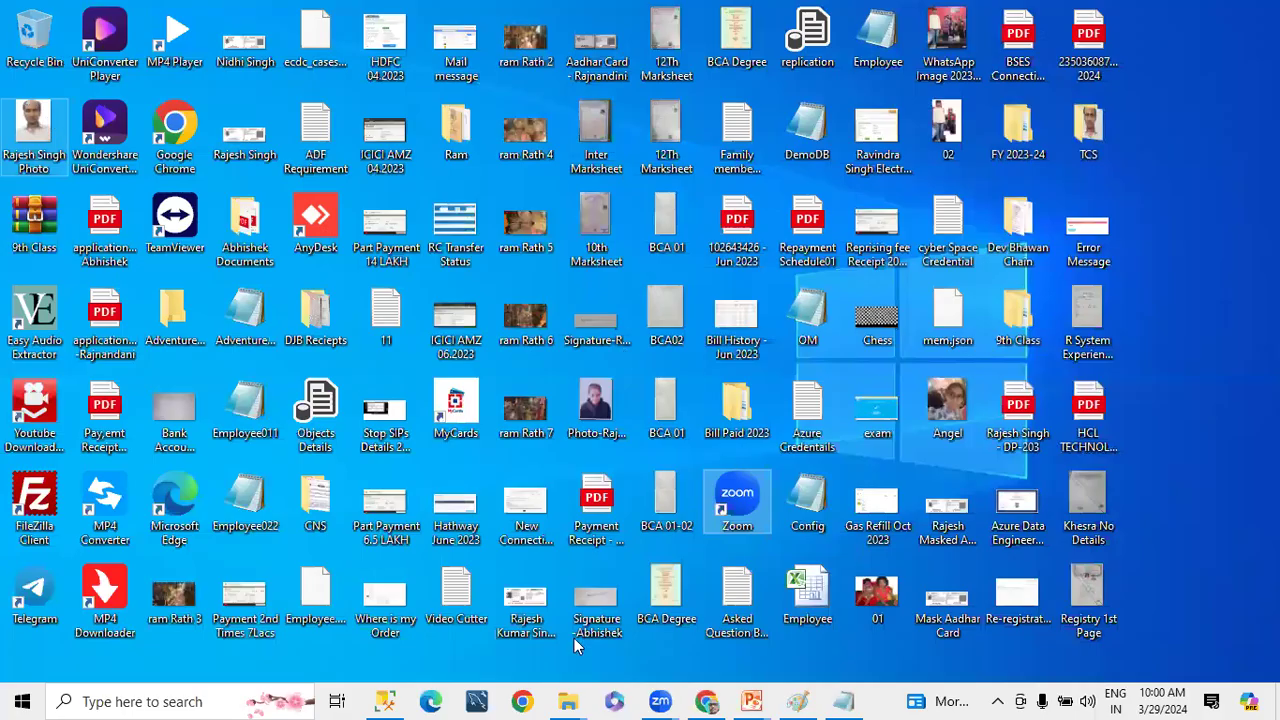
Switch to File Explorer and go from the Logship folder to Local Disk (F:)
{"action": "mouse_move", "coordinate": [567, 700]}
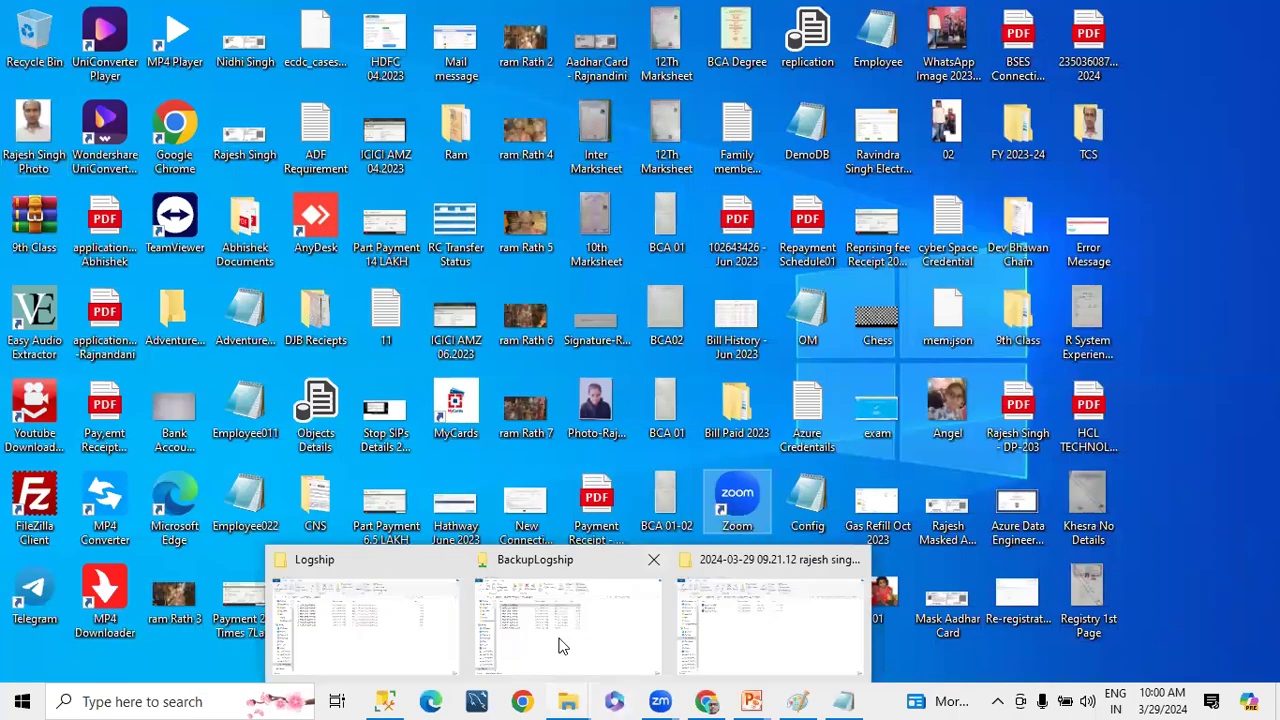
{"action": "left_click", "coordinate": [386, 638]}
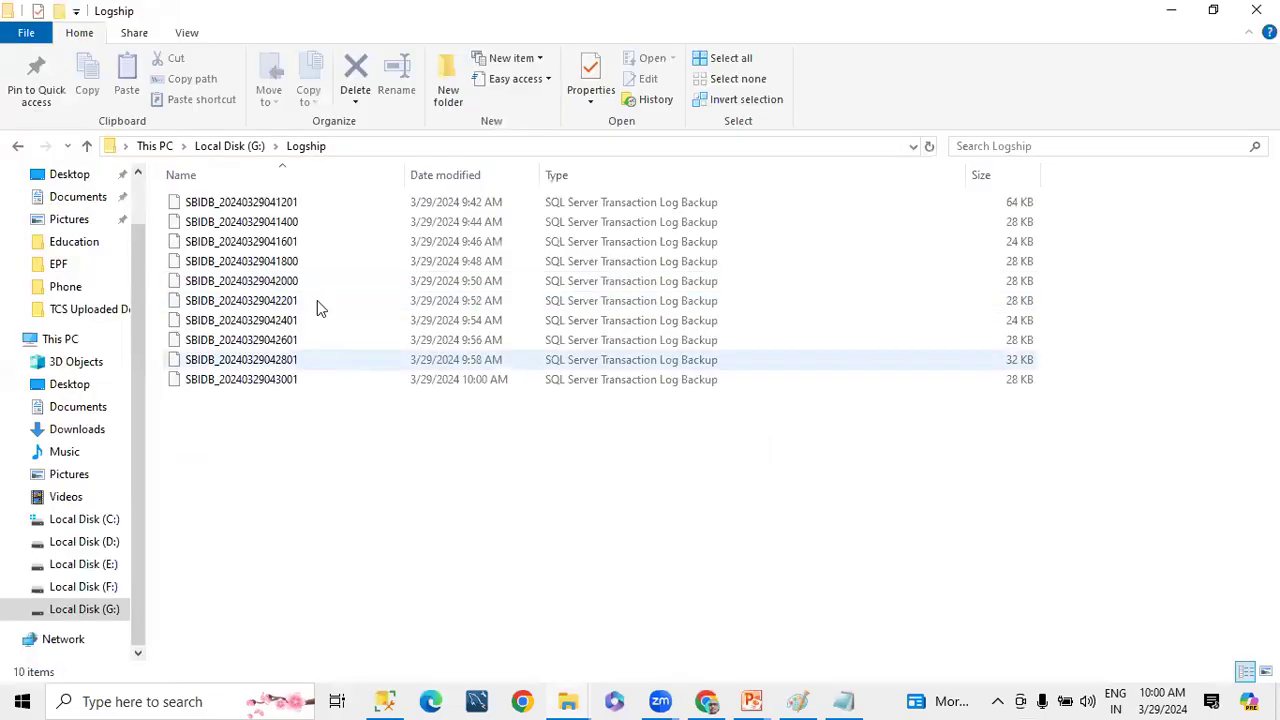
{"action": "left_click", "coordinate": [218, 146]}
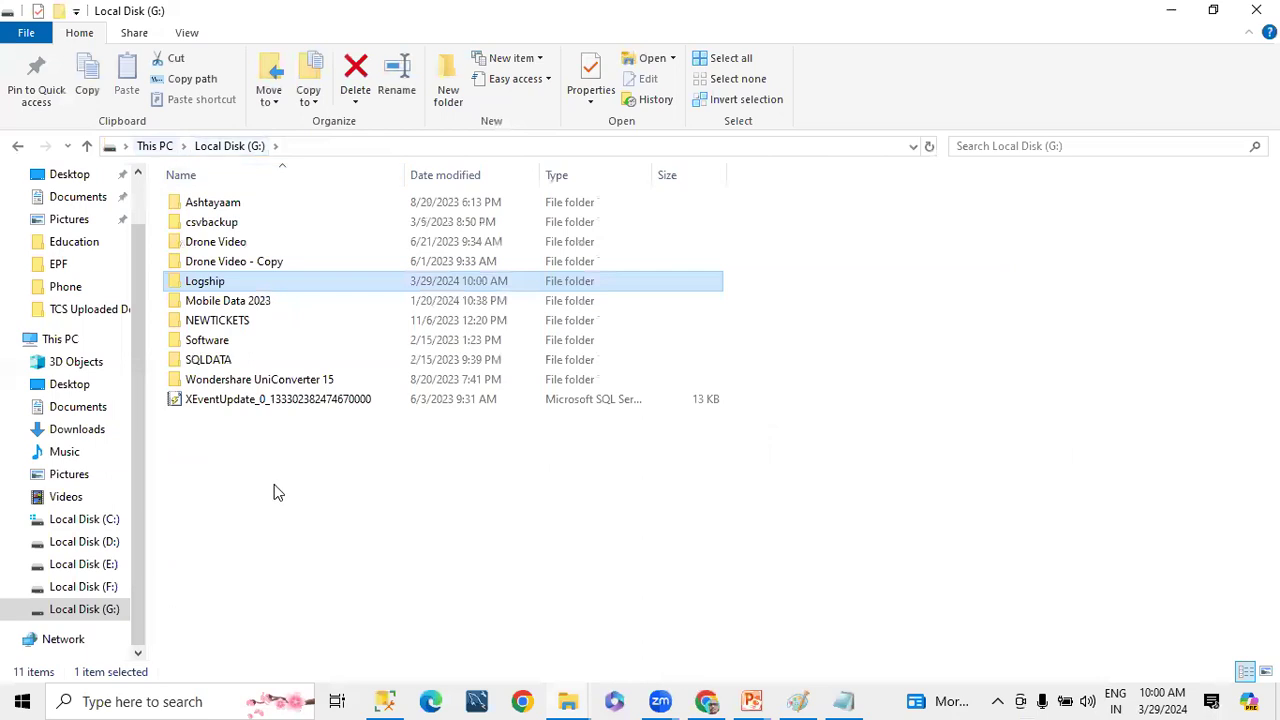
{"action": "left_click", "coordinate": [170, 150]}
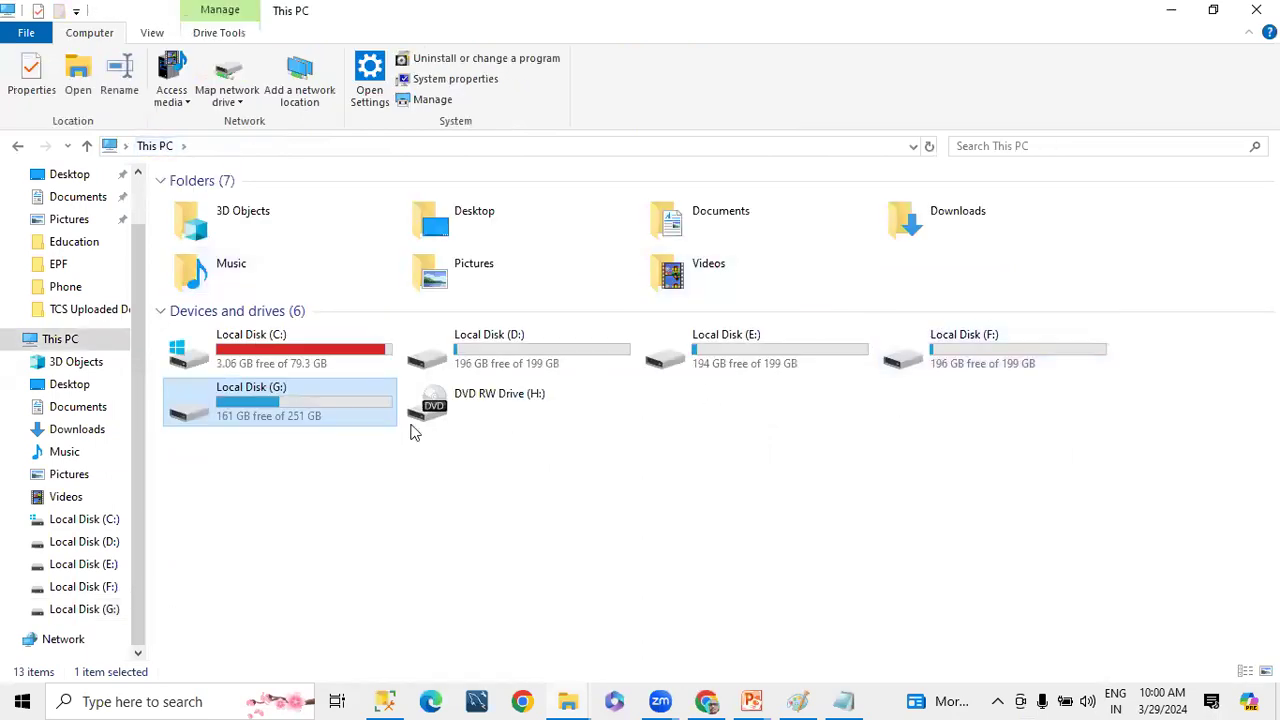
{"action": "double_click", "coordinate": [988, 362]}
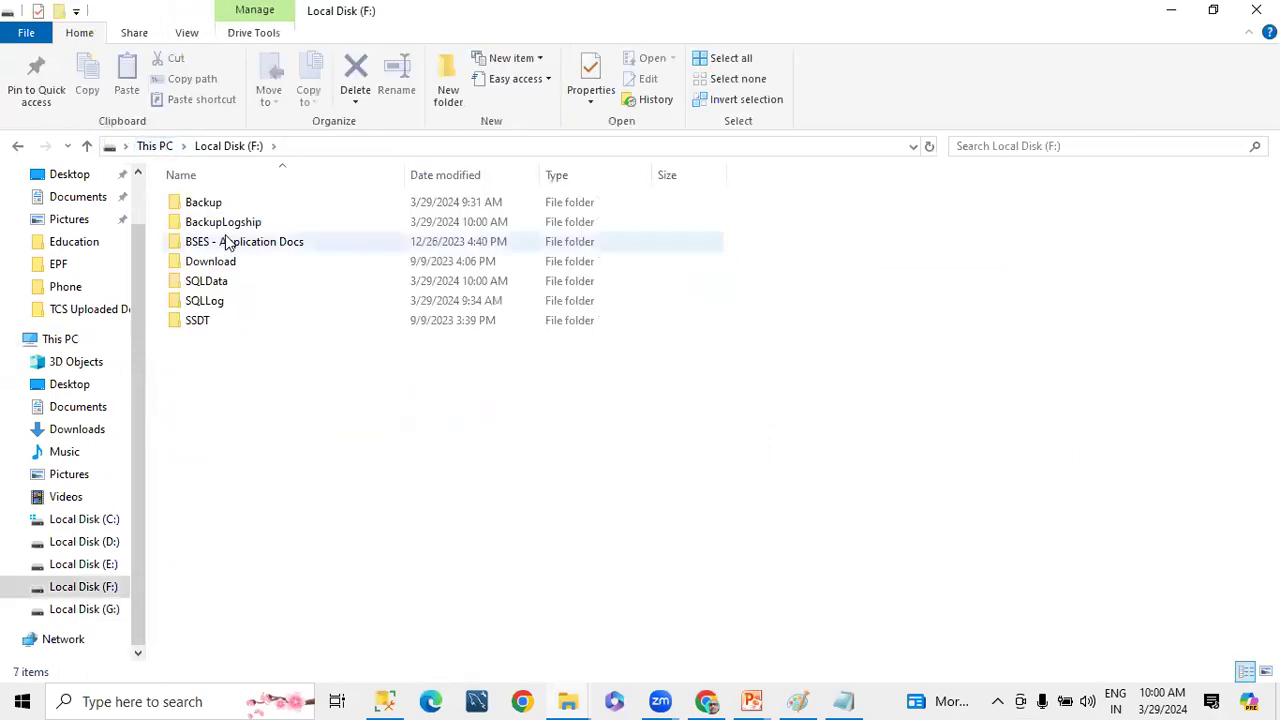
Create a folder named DemoDBLogship on Local Disk (F:), check its contents and return to the drive's root
{"action": "right_click", "coordinate": [247, 440]}
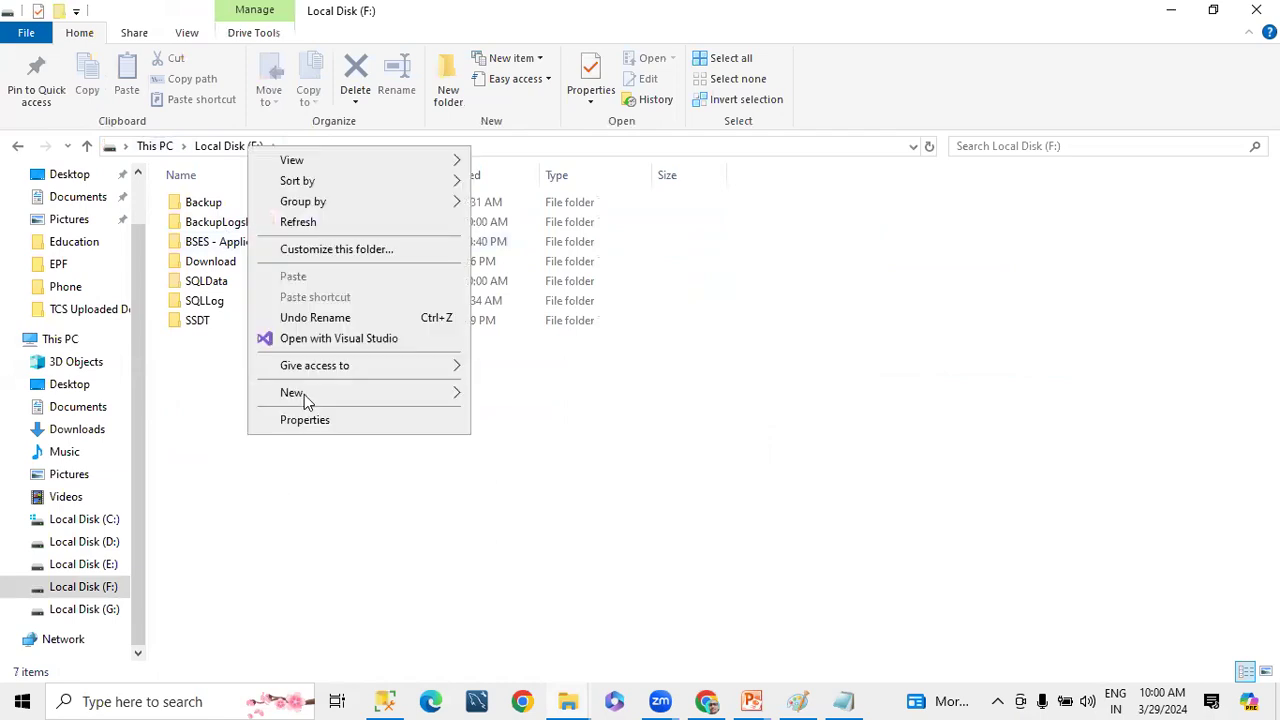
{"action": "mouse_move", "coordinate": [303, 392]}
{"action": "left_click", "coordinate": [503, 397]}
{"action": "type", "text": "DemoDB"}
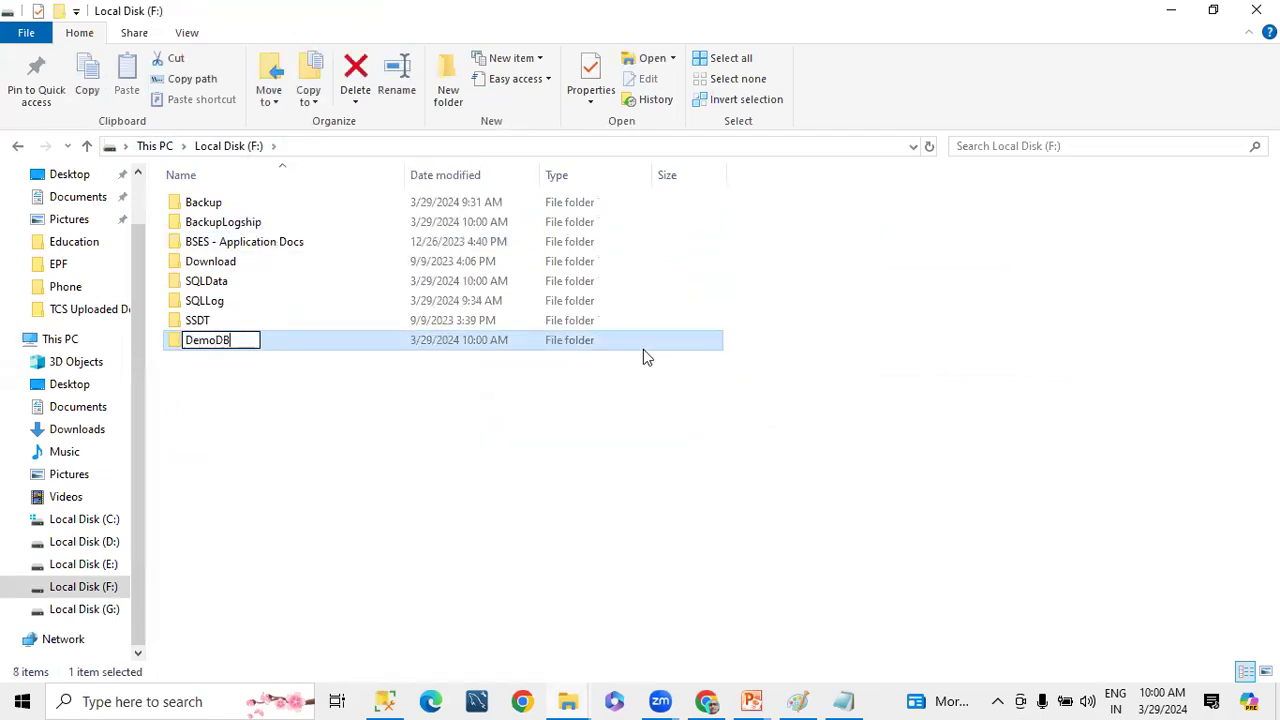
{"action": "type", "text": "Logshi"}
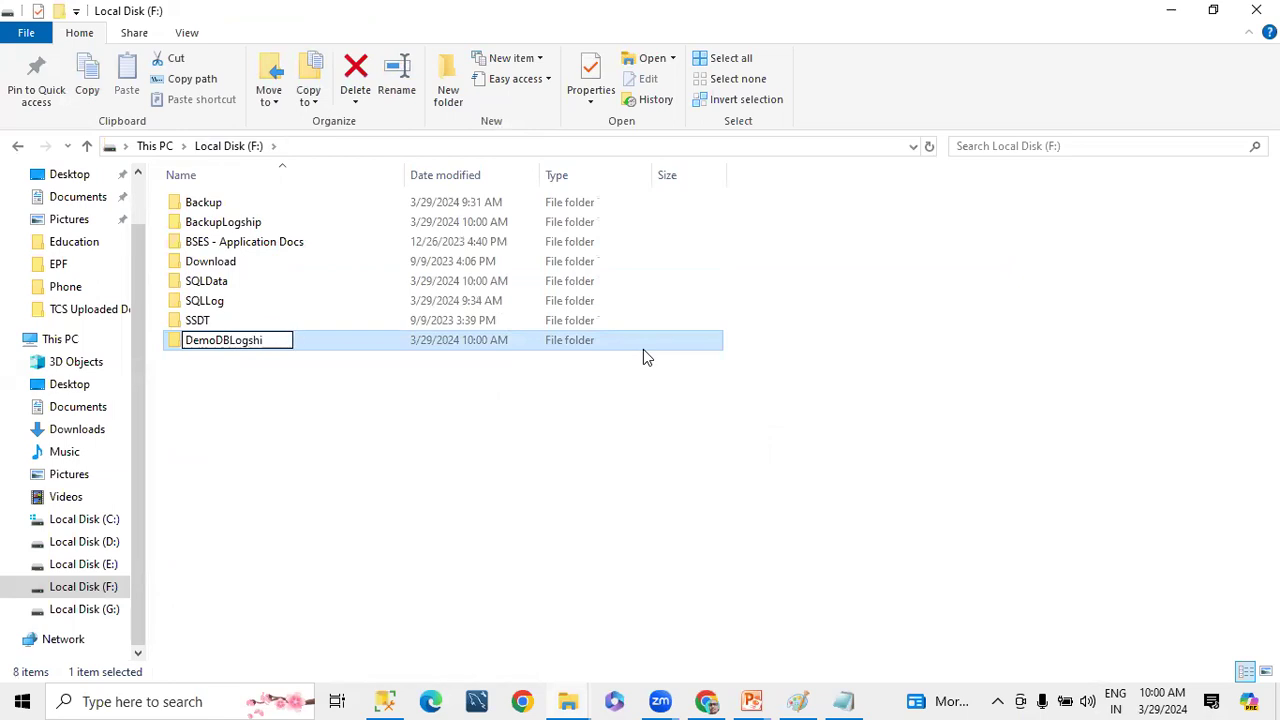
{"action": "type", "text": "p"}
{"action": "key", "text": "Return"}
{"action": "double_click", "coordinate": [603, 340]}
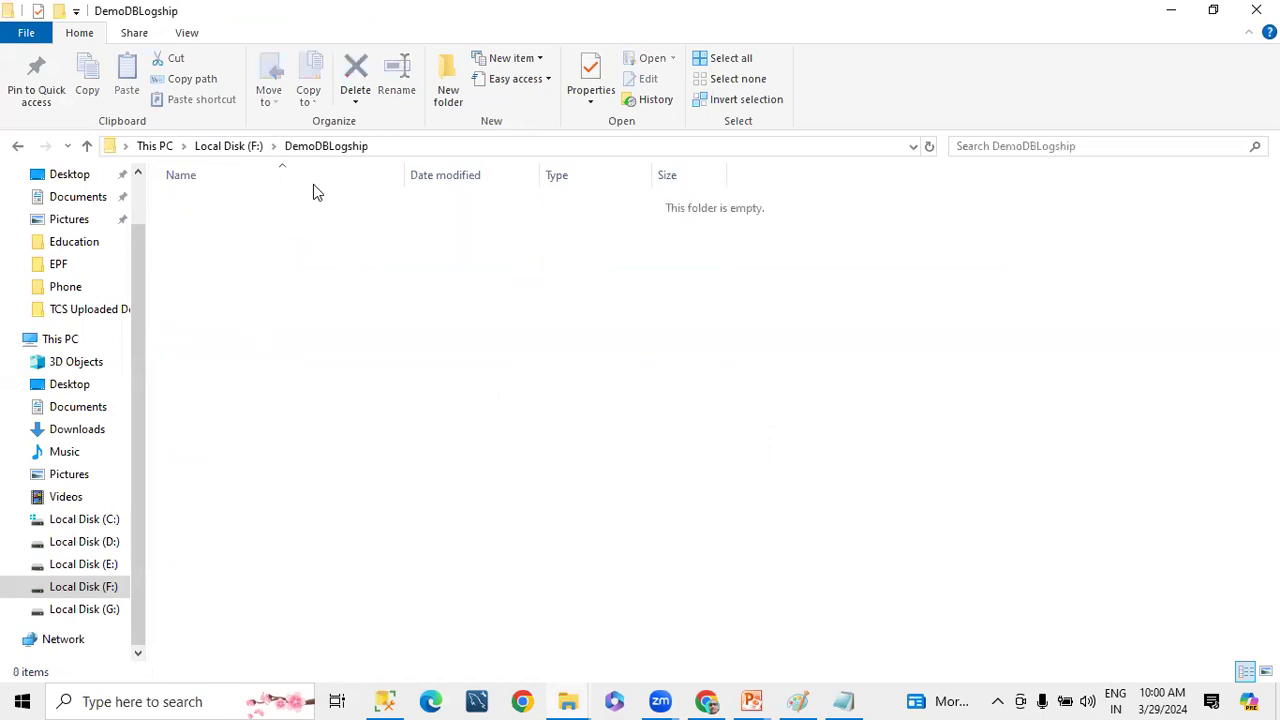
{"action": "left_click", "coordinate": [257, 149]}
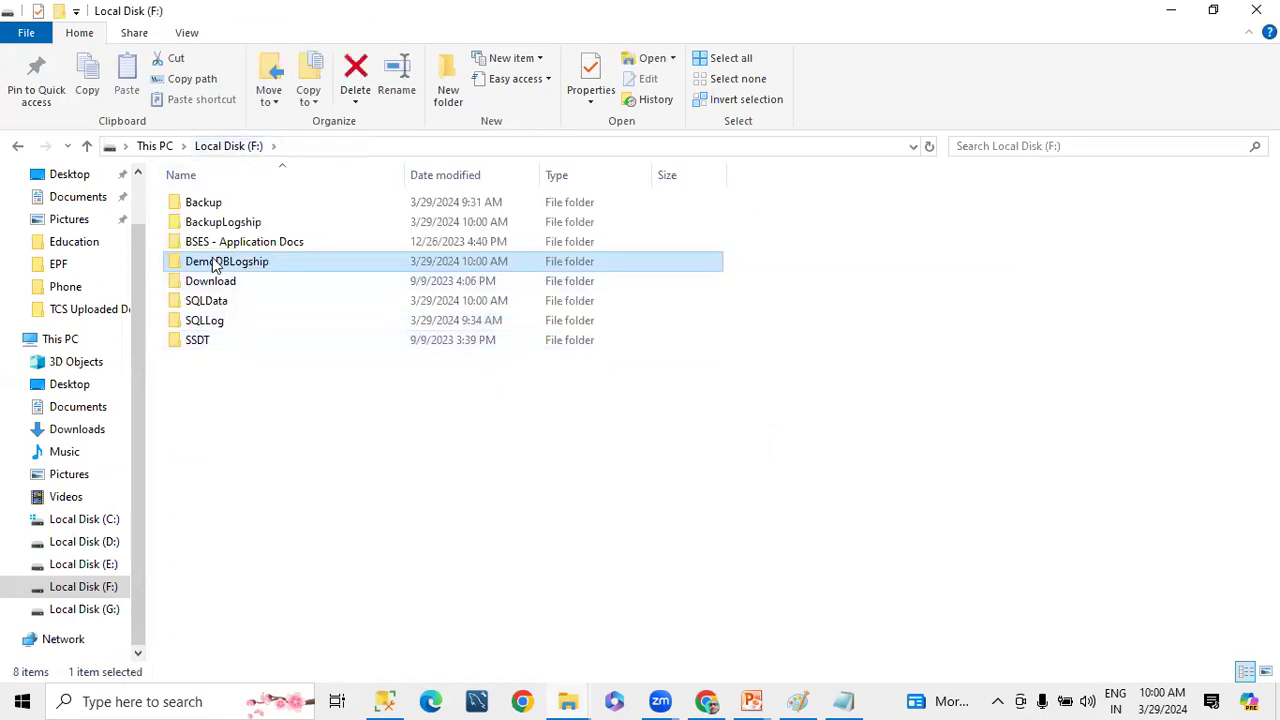
Set up network sharing of the DemoDBLogship folder with Everyone at the Read/Write permission level
{"action": "right_click", "coordinate": [214, 261]}
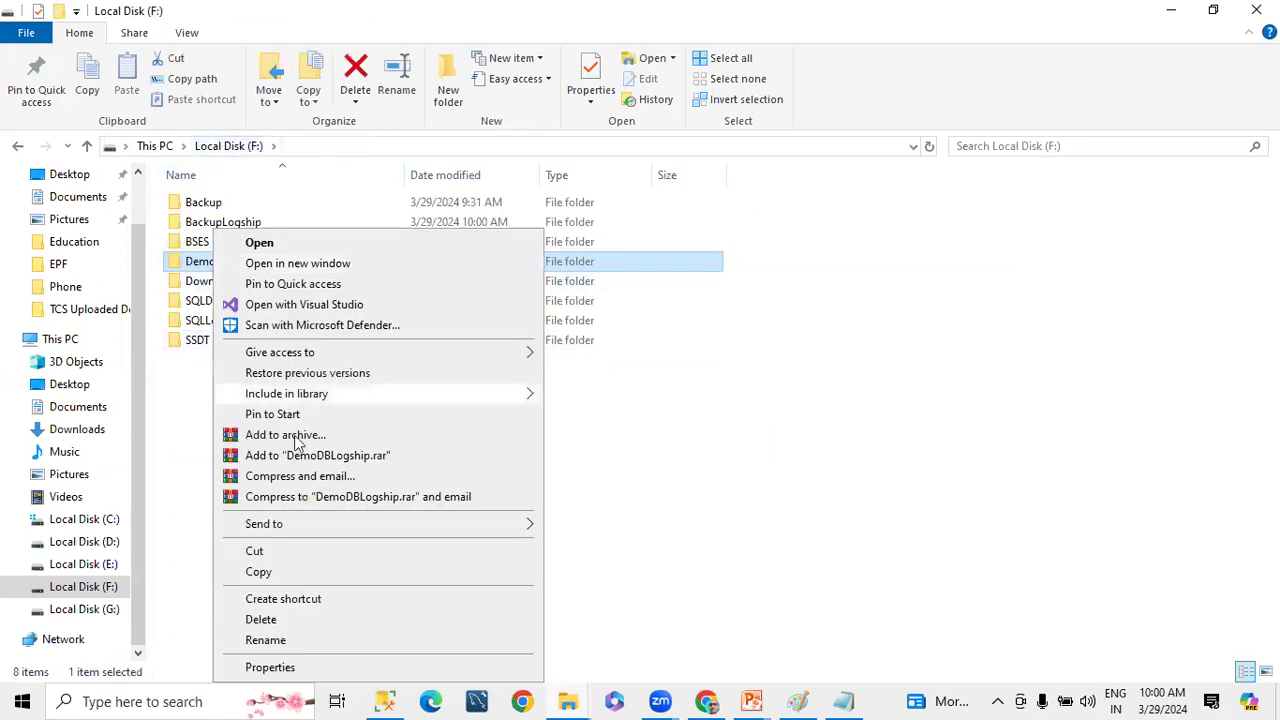
{"action": "left_click", "coordinate": [270, 667]}
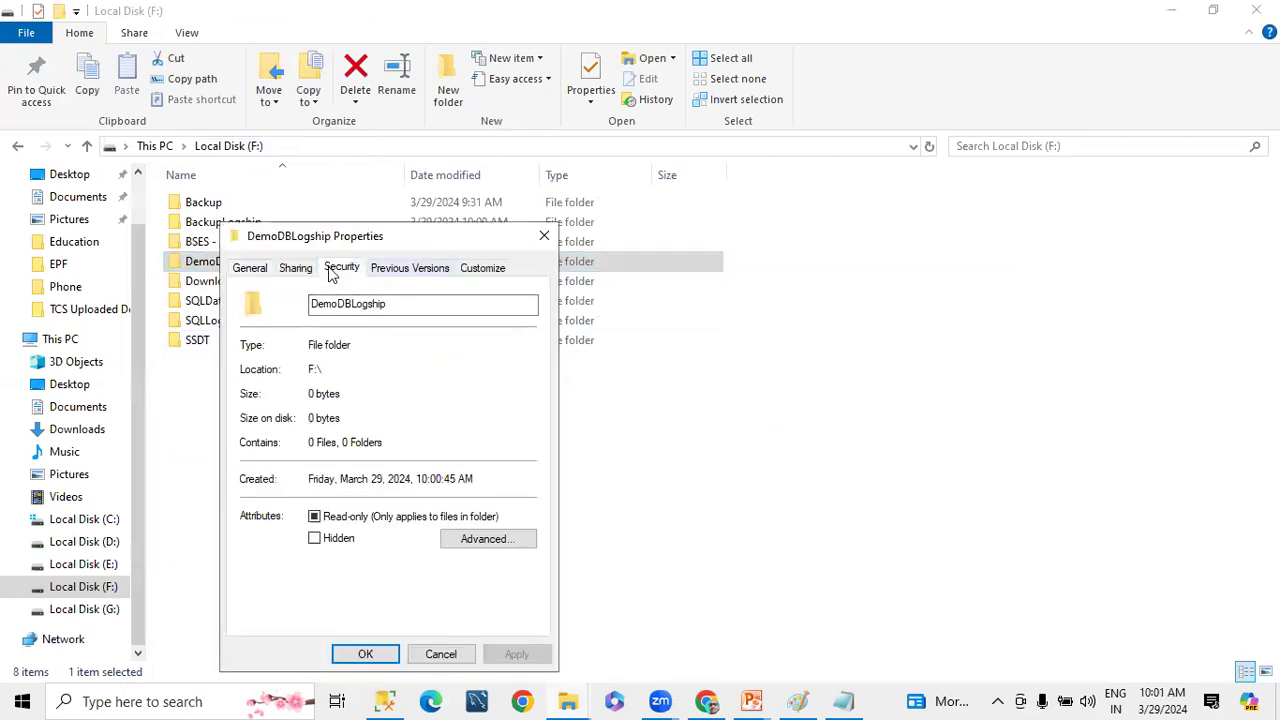
{"action": "left_click", "coordinate": [296, 268]}
{"action": "left_click", "coordinate": [276, 393]}
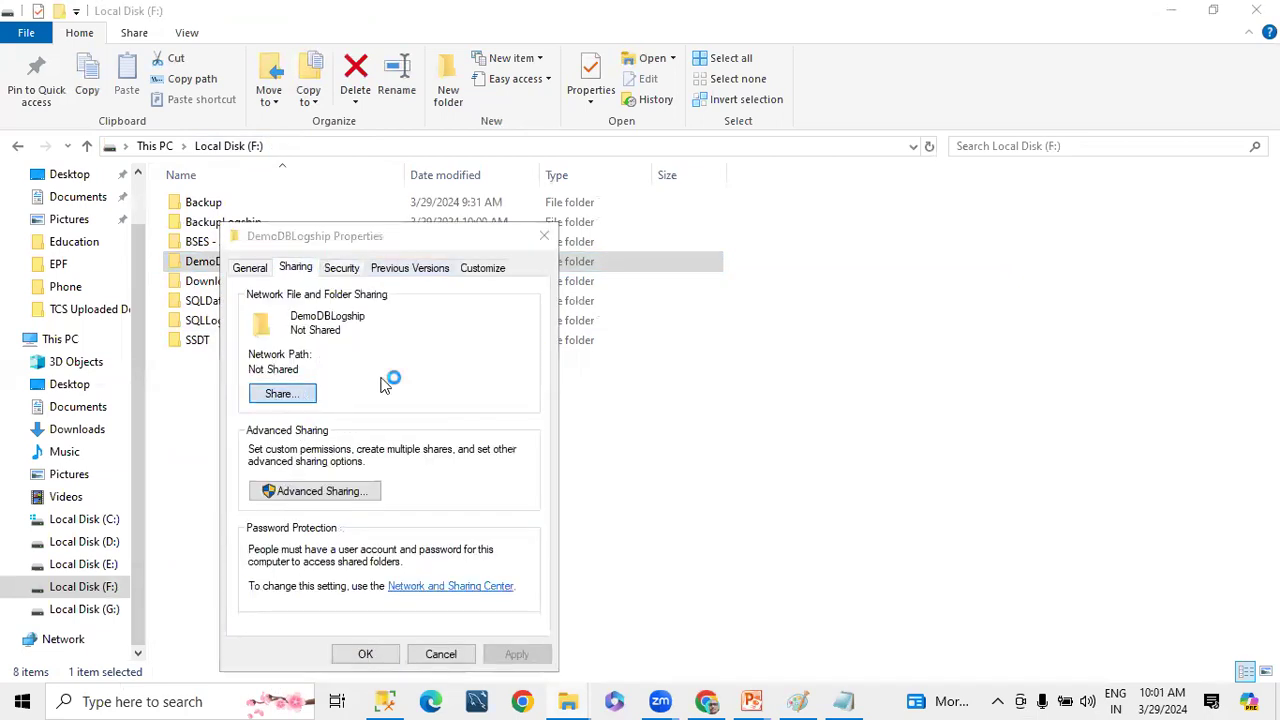
{"action": "left_click", "coordinate": [524, 416]}
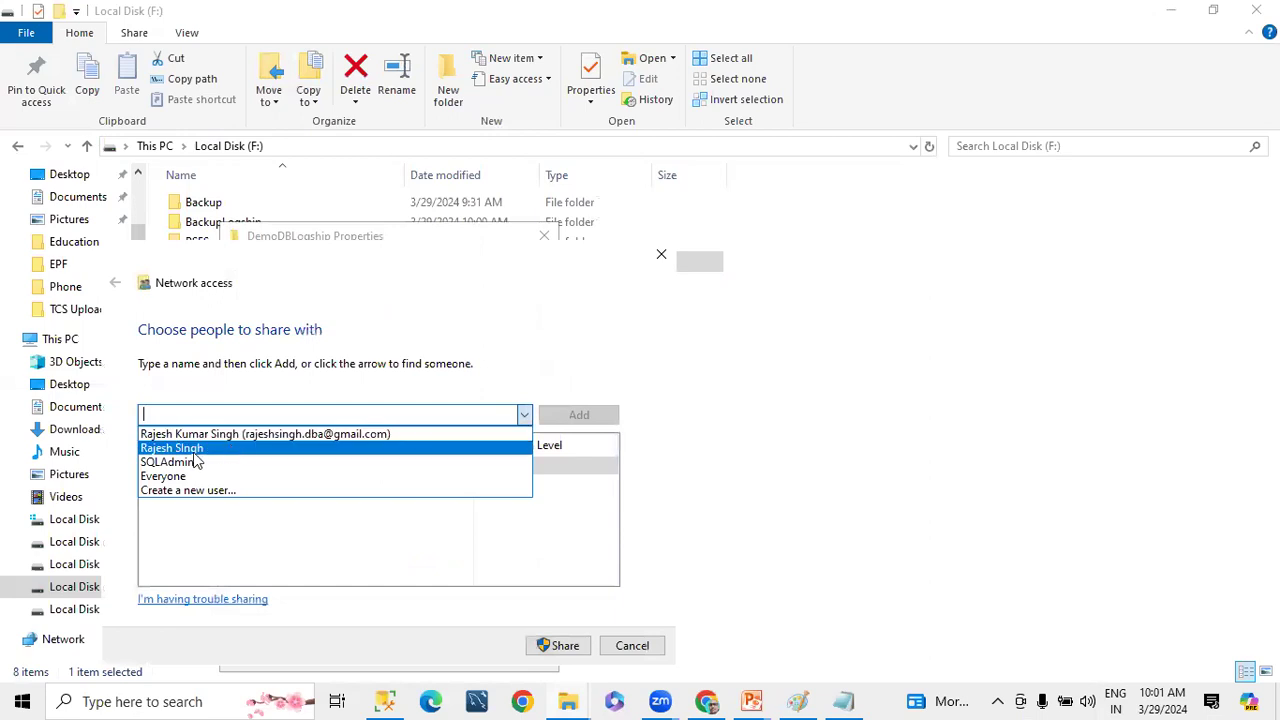
{"action": "left_click", "coordinate": [177, 477]}
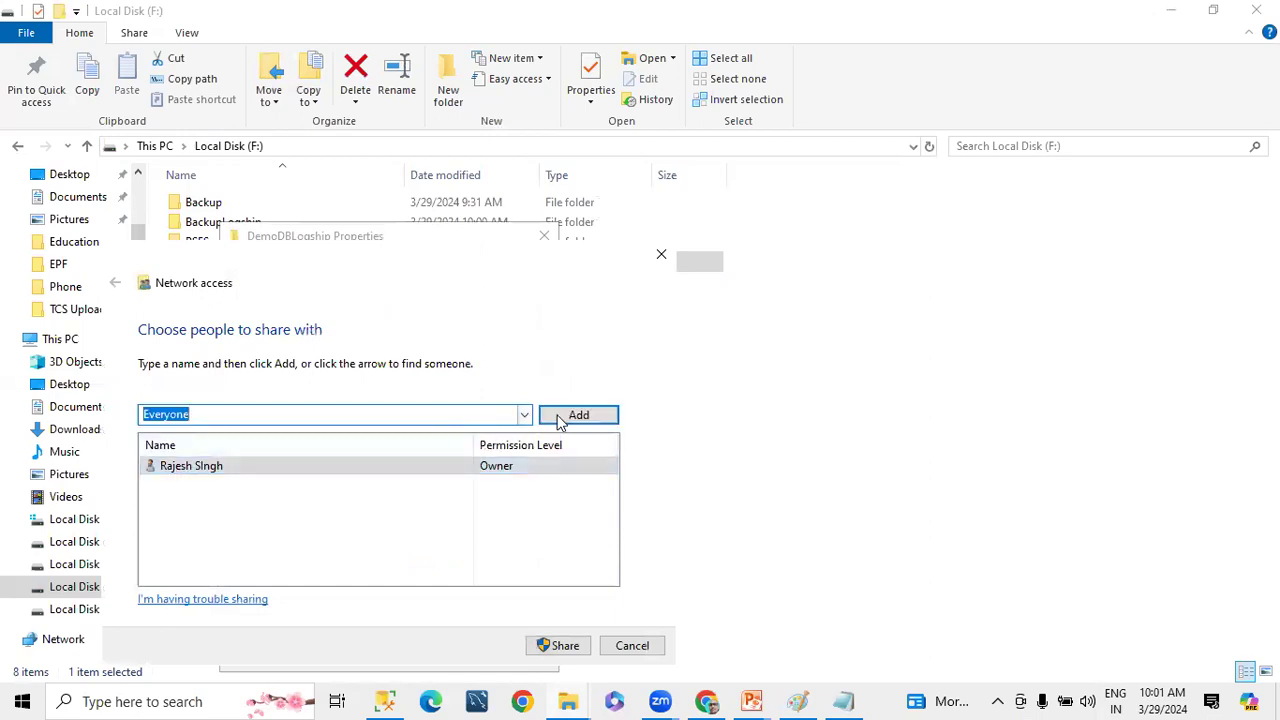
{"action": "left_click", "coordinate": [560, 418]}
{"action": "left_click", "coordinate": [500, 468]}
{"action": "left_click", "coordinate": [560, 490]}
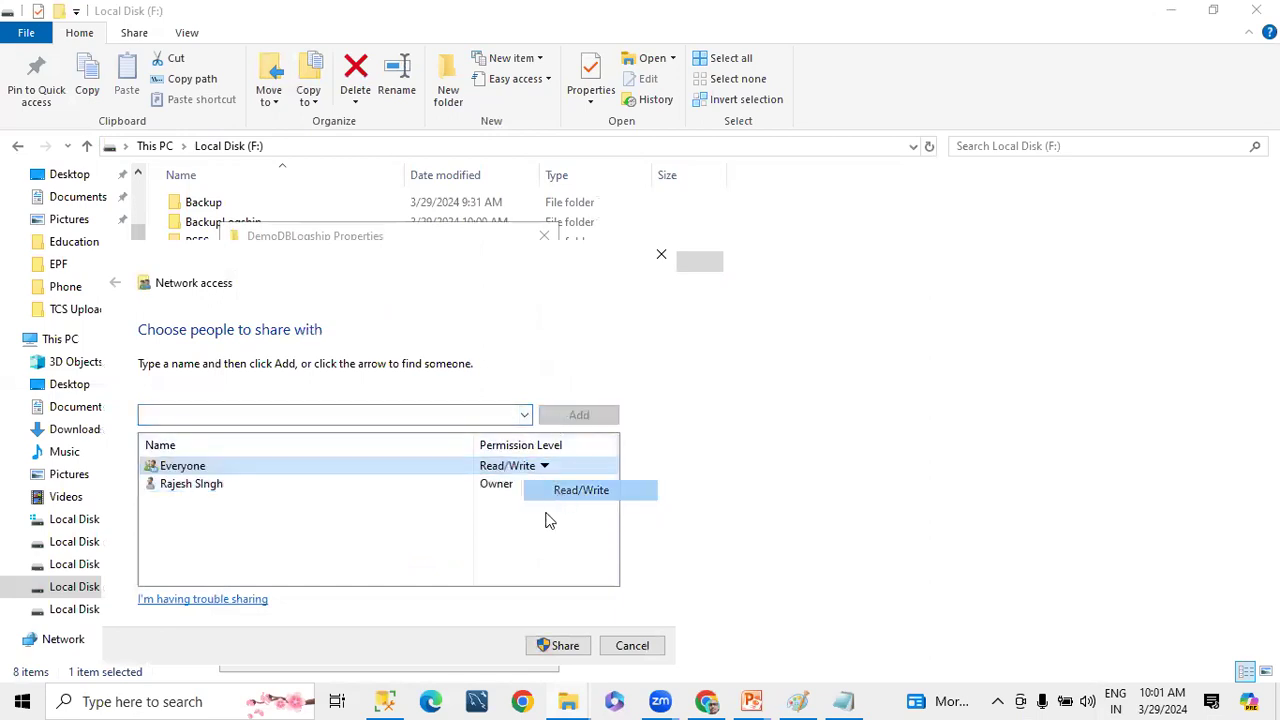
Copy the share link of DemoDBLogship, finish sharing and paste the link into Notepad below the existing network path
{"action": "left_click", "coordinate": [221, 463]}
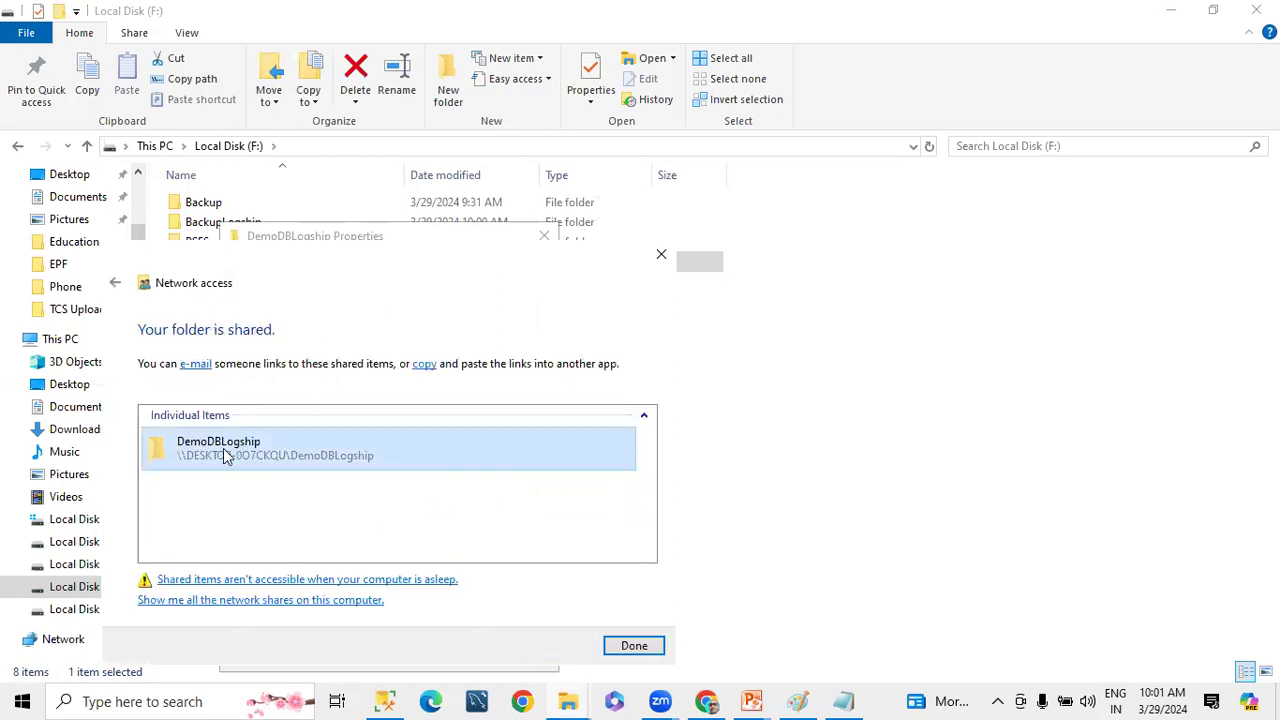
{"action": "left_click", "coordinate": [634, 650]}
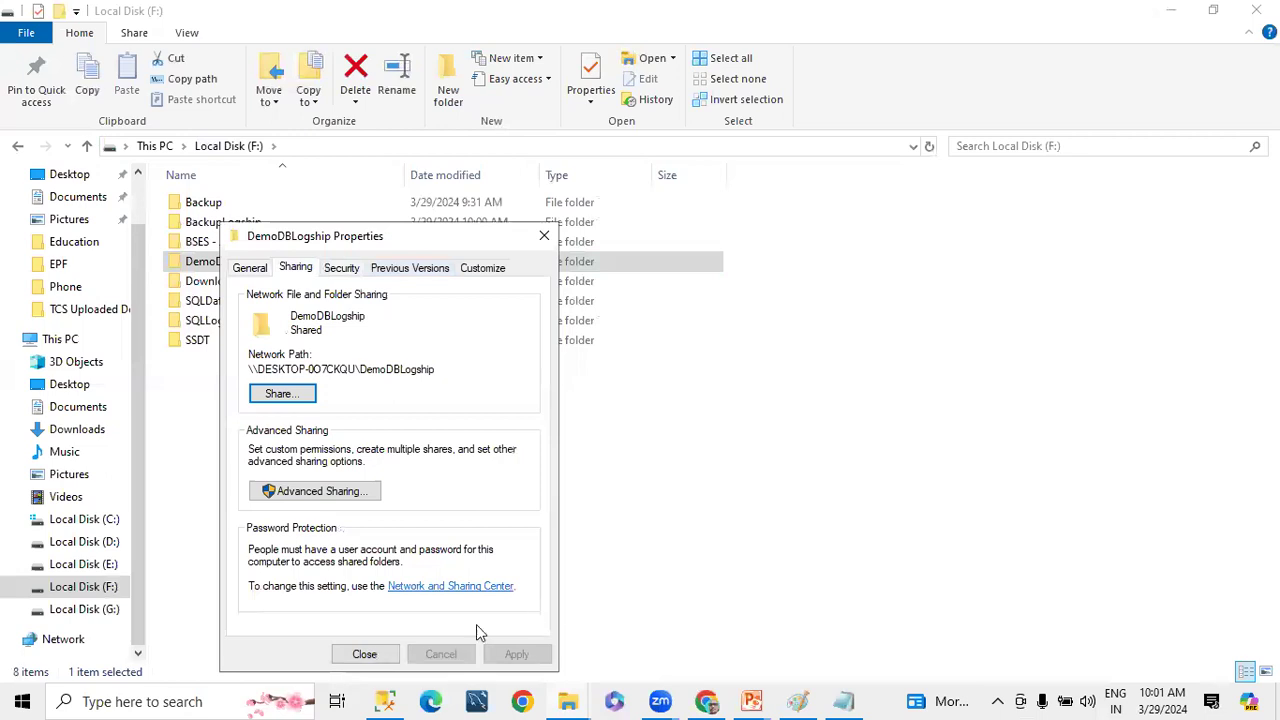
{"action": "left_click", "coordinate": [365, 654]}
{"action": "left_click", "coordinate": [843, 701]}
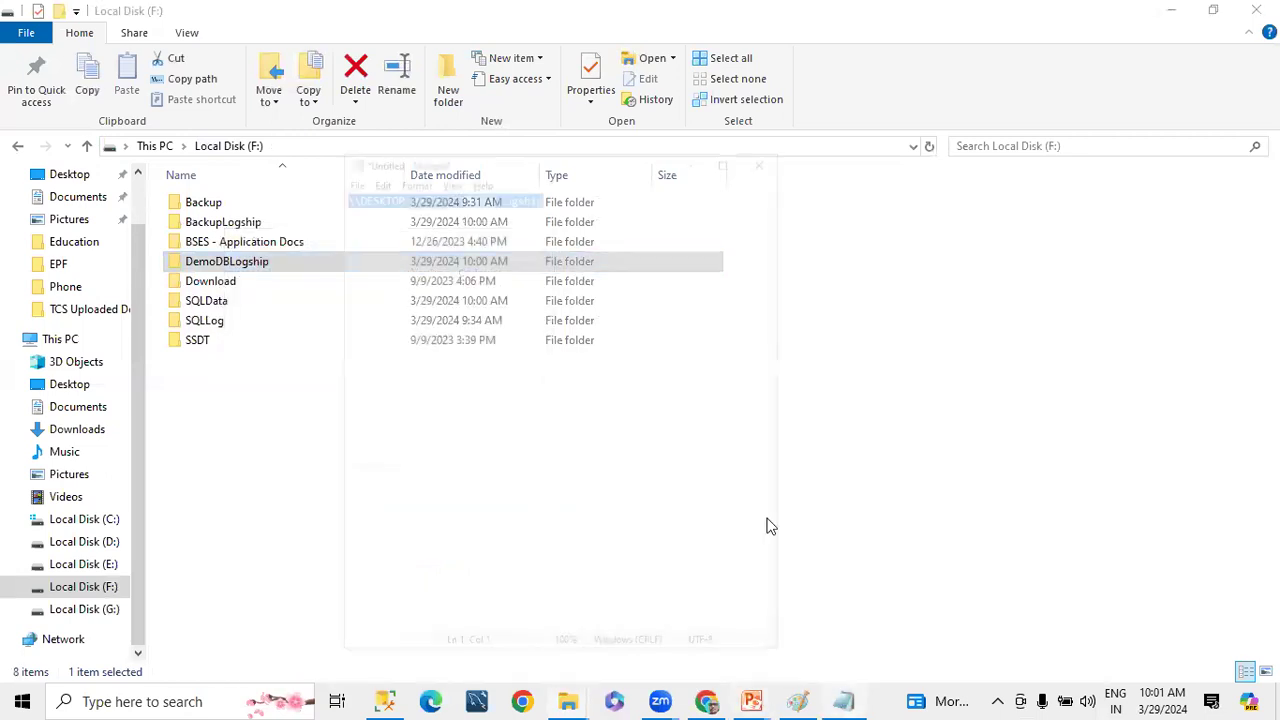
{"action": "left_click", "coordinate": [485, 262]}
{"action": "key", "text": "ctrl+a"}
{"action": "left_click", "coordinate": [522, 172]}
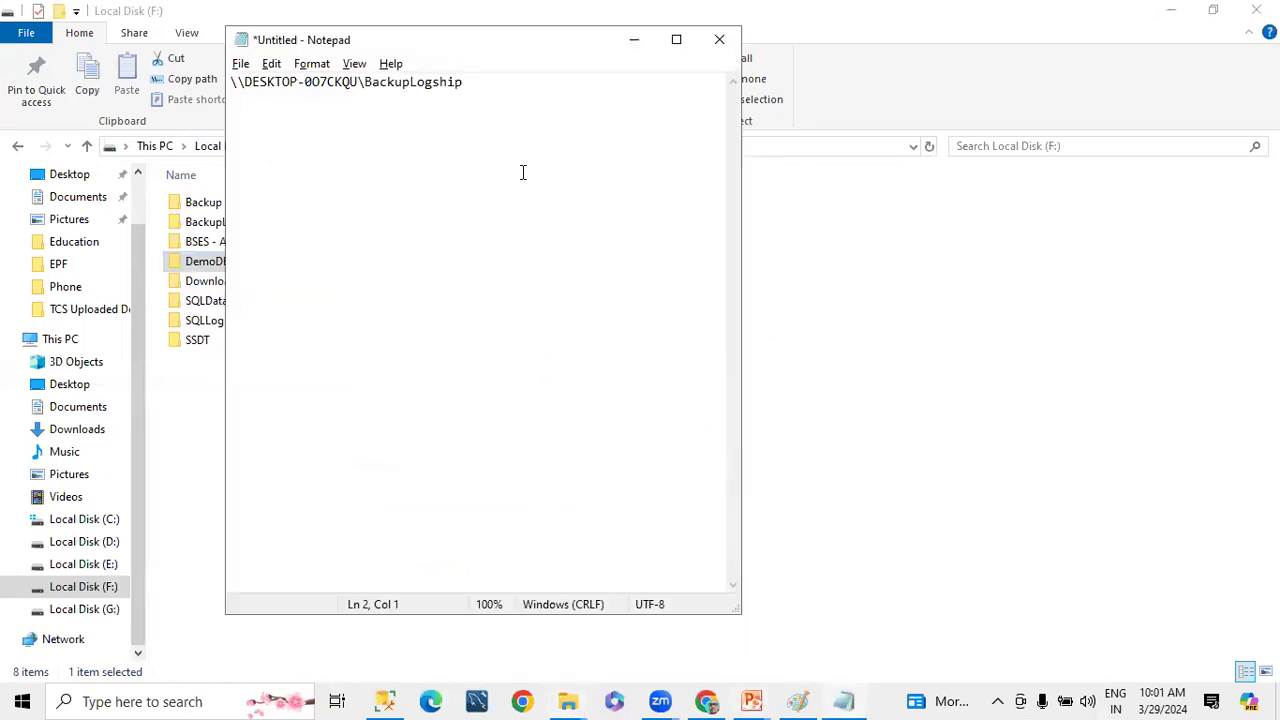
{"action": "type", "text": "DemoDBLogship (file://DESKTOP-007CKQU/DemoDBLogship)"}
Replace BackupLogship with DemoDBLogship in the first network path and select the whole path \\DESKTOP-0O7CKQU\DemoDBLogship
{"action": "left_click_drag", "start_coordinate": [513, 133], "coordinate": [621, 137]}
{"action": "key", "text": "ctrl+c"}
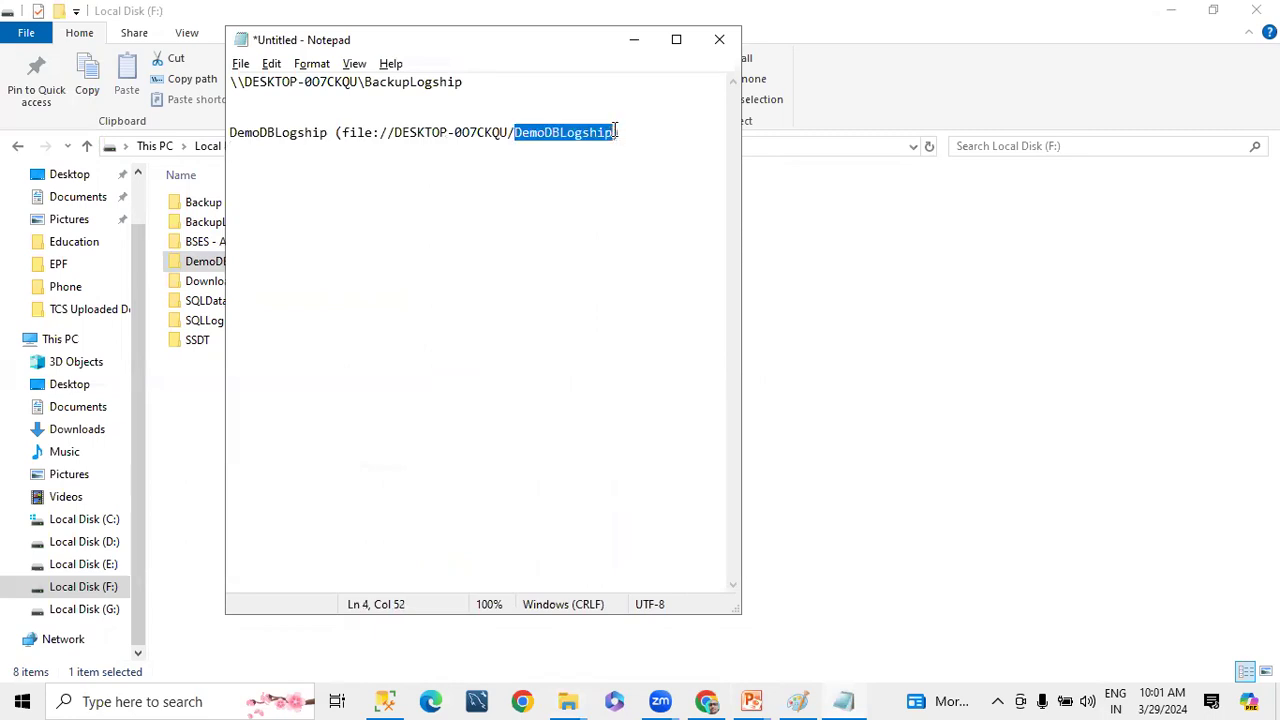
{"action": "left_click_drag", "start_coordinate": [366, 84], "coordinate": [491, 91]}
{"action": "key", "text": "ctrl+v"}
{"action": "key", "text": "Down"}
{"action": "key", "text": "shift+Up"}
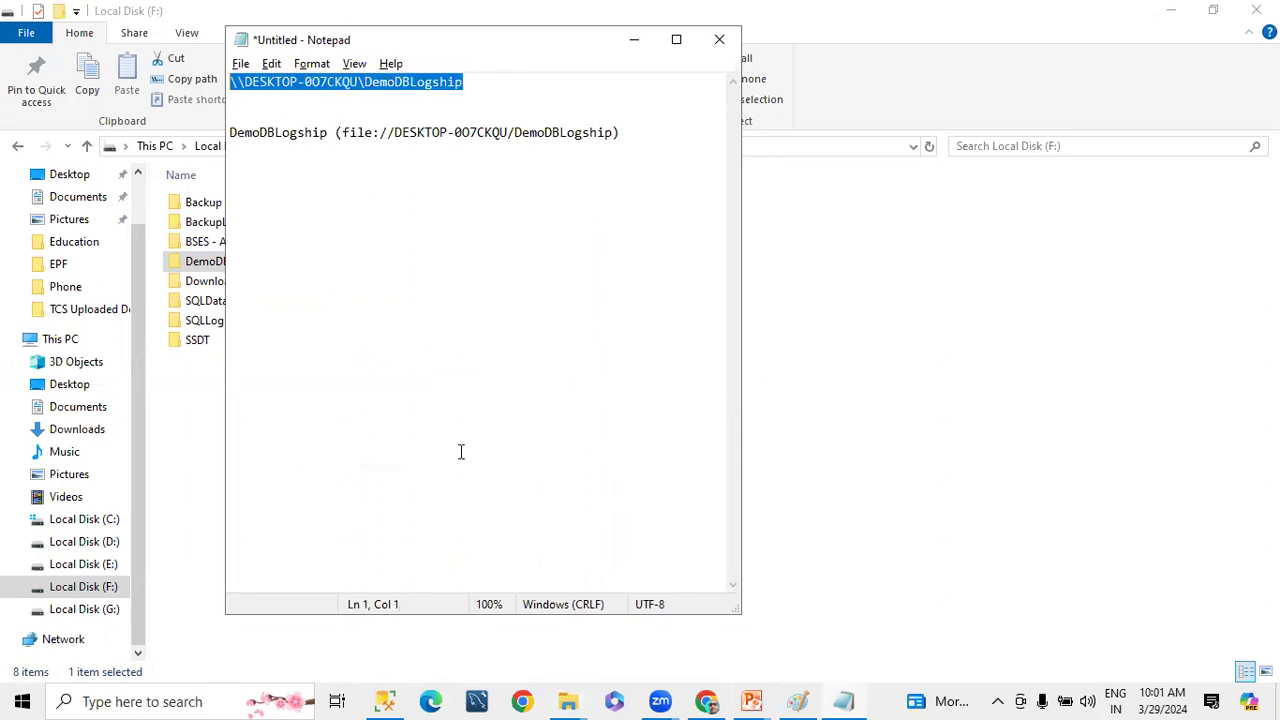
In SQL Server Management Studio, enable DemoDB as a primary database in a log shipping configuration and open its transaction log backup settings
{"action": "key", "text": "alt+Tab"}
{"action": "left_click", "coordinate": [387, 700]}
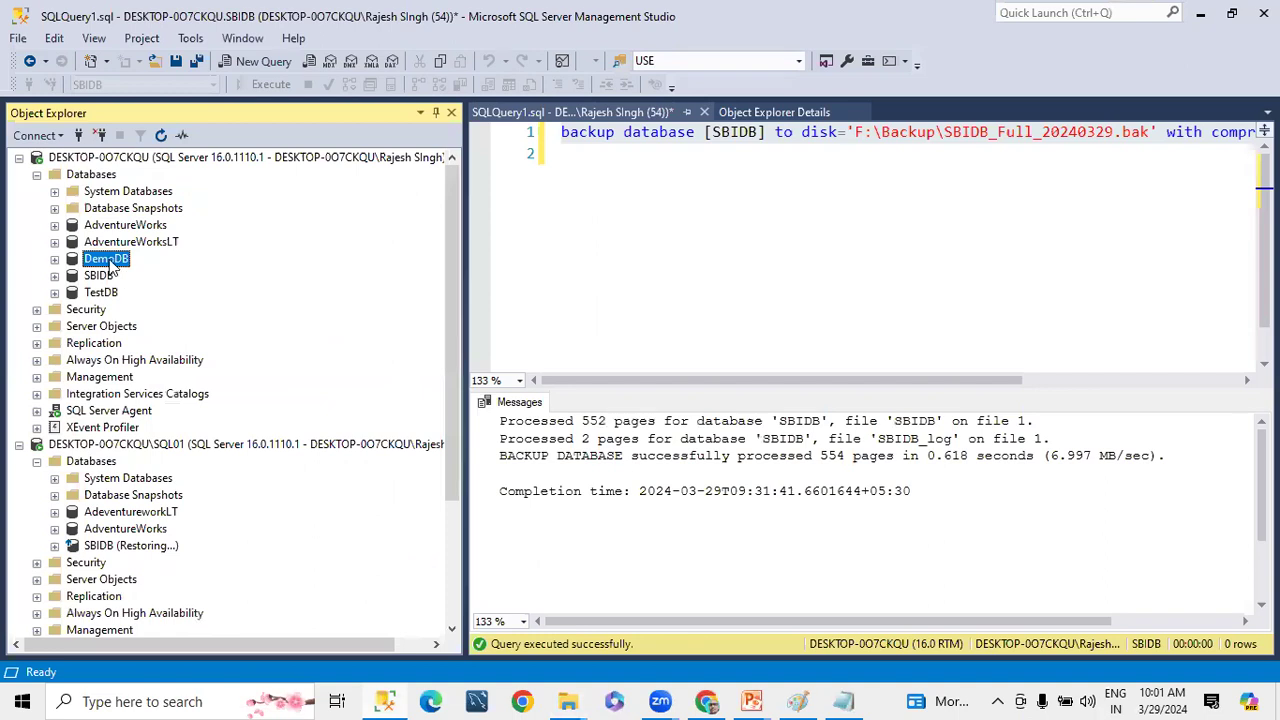
{"action": "right_click", "coordinate": [111, 264]}
{"action": "mouse_move", "coordinate": [171, 340]}
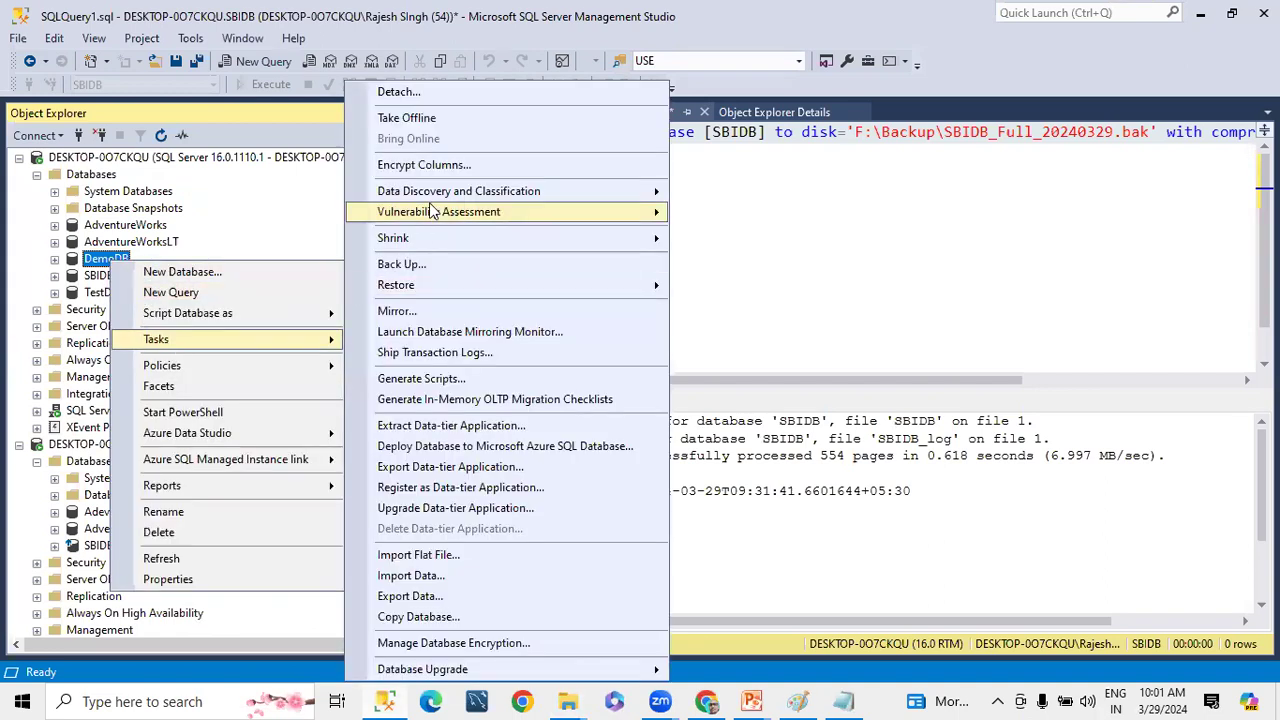
{"action": "left_click", "coordinate": [410, 352]}
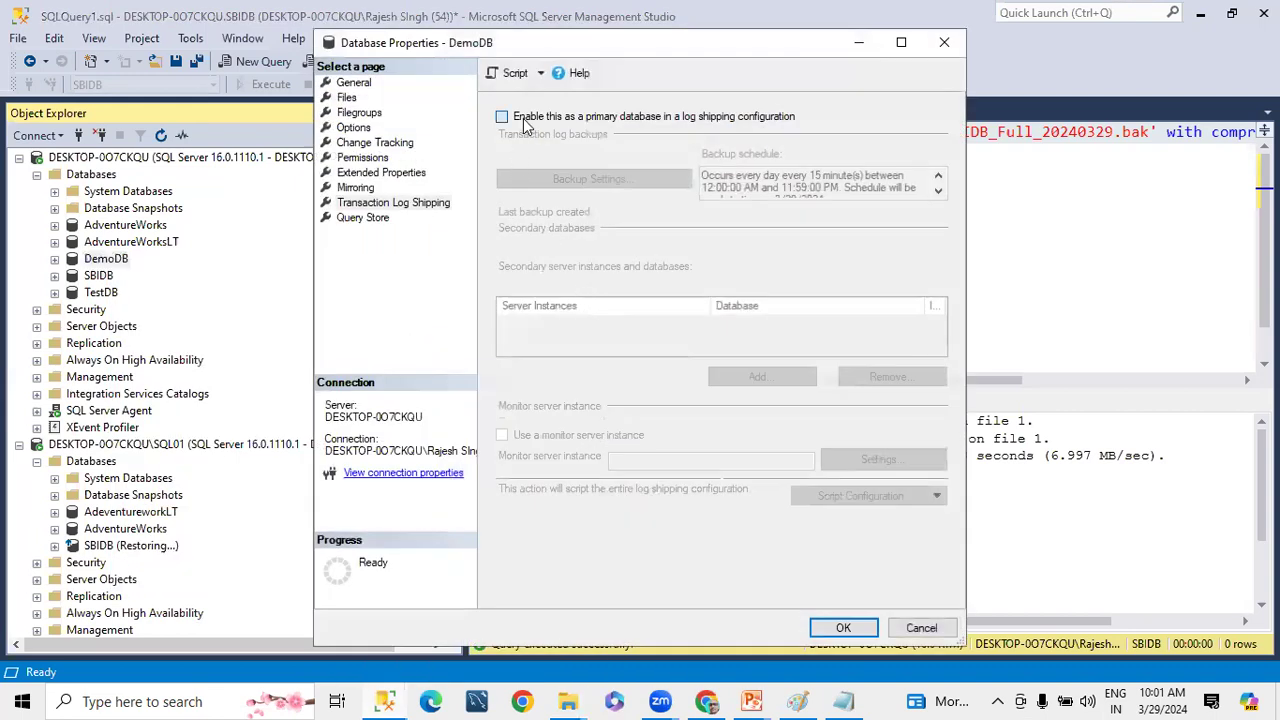
{"action": "left_click", "coordinate": [523, 118]}
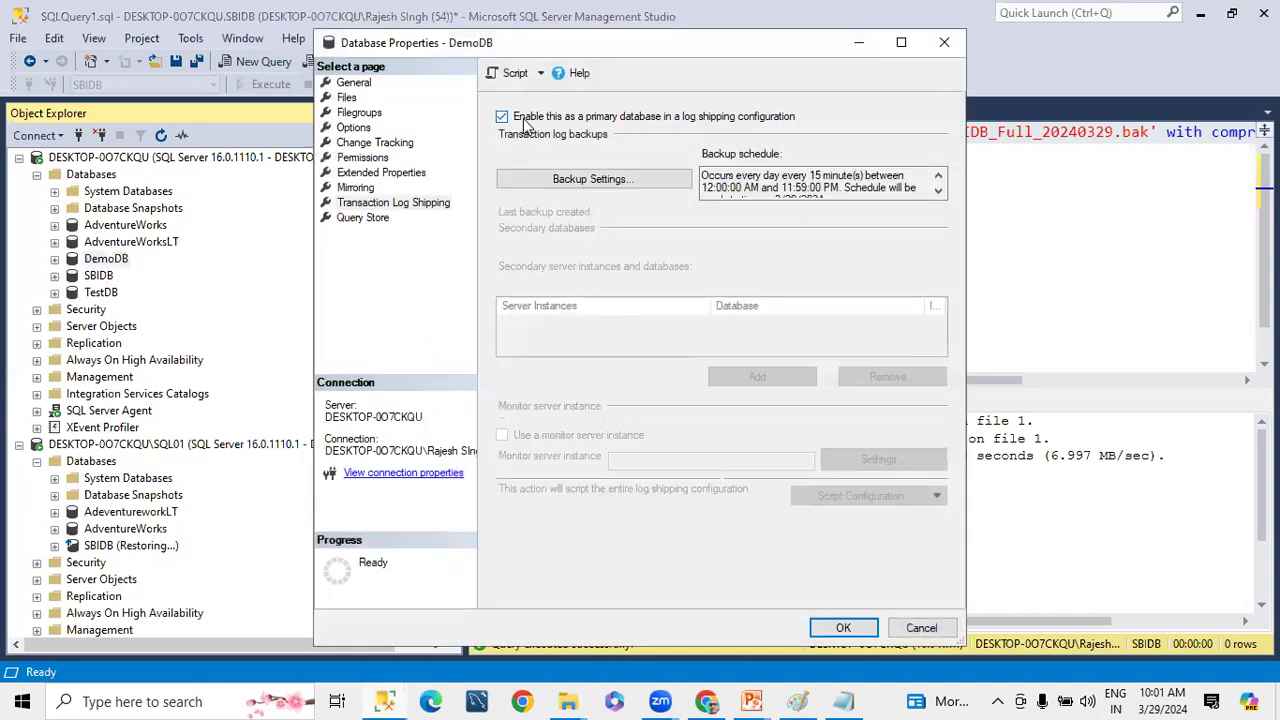
{"action": "left_click", "coordinate": [576, 184]}
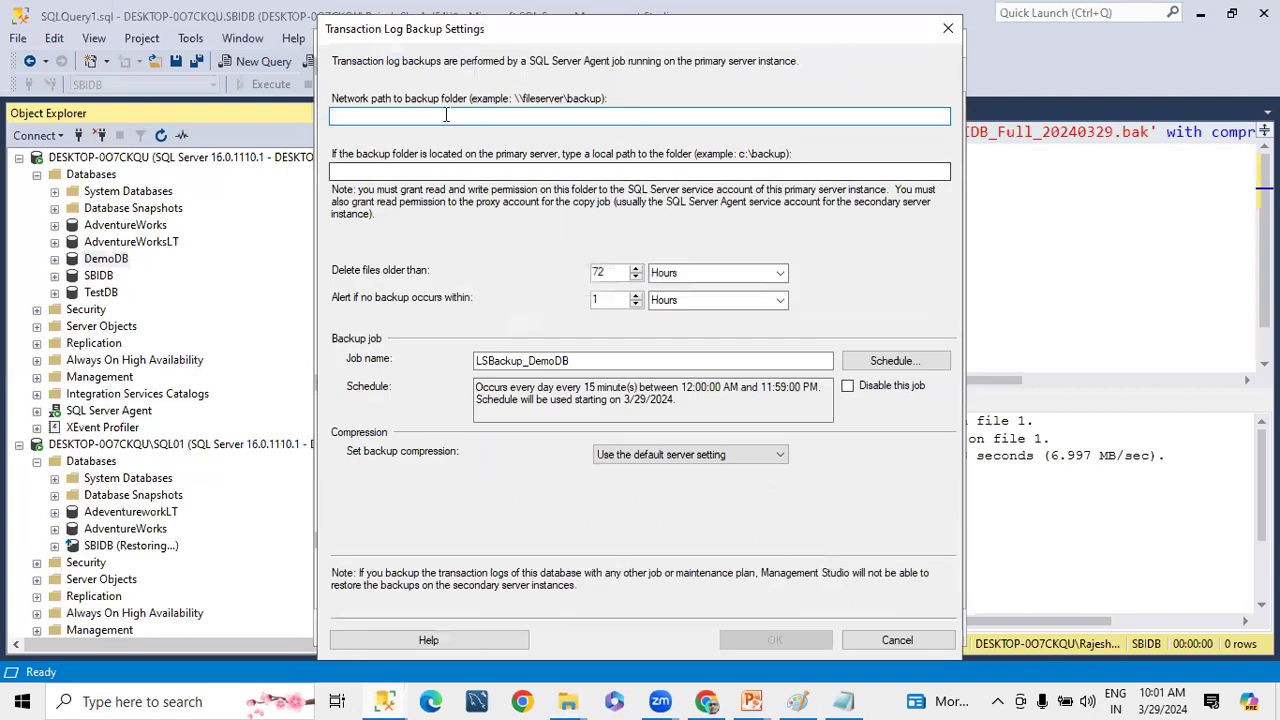
Set the network backup path to \\DESKTOP-0O7CKQU\DemoDBLogship and the local backup path to F:\DemoDBLogship
{"action": "type", "text": "\\\\DESKTOP-0O7CKQU\\DemoDBLogship"}
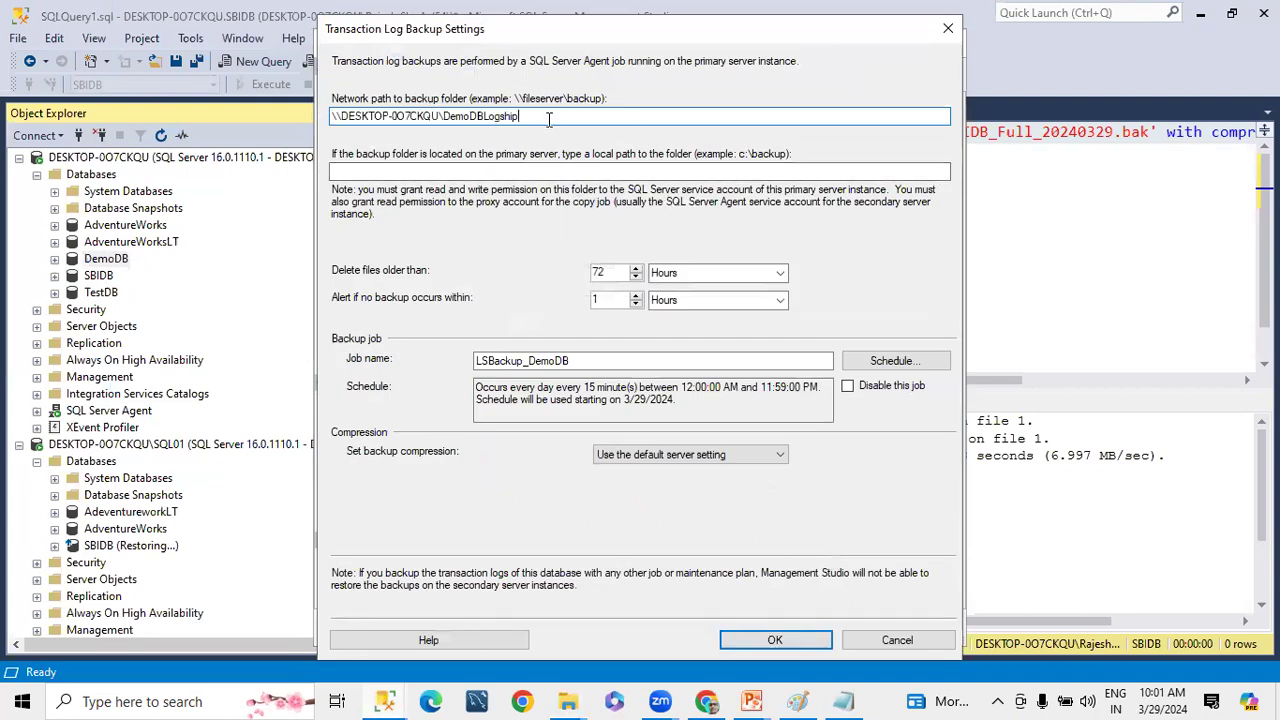
{"action": "left_click", "coordinate": [489, 174]}
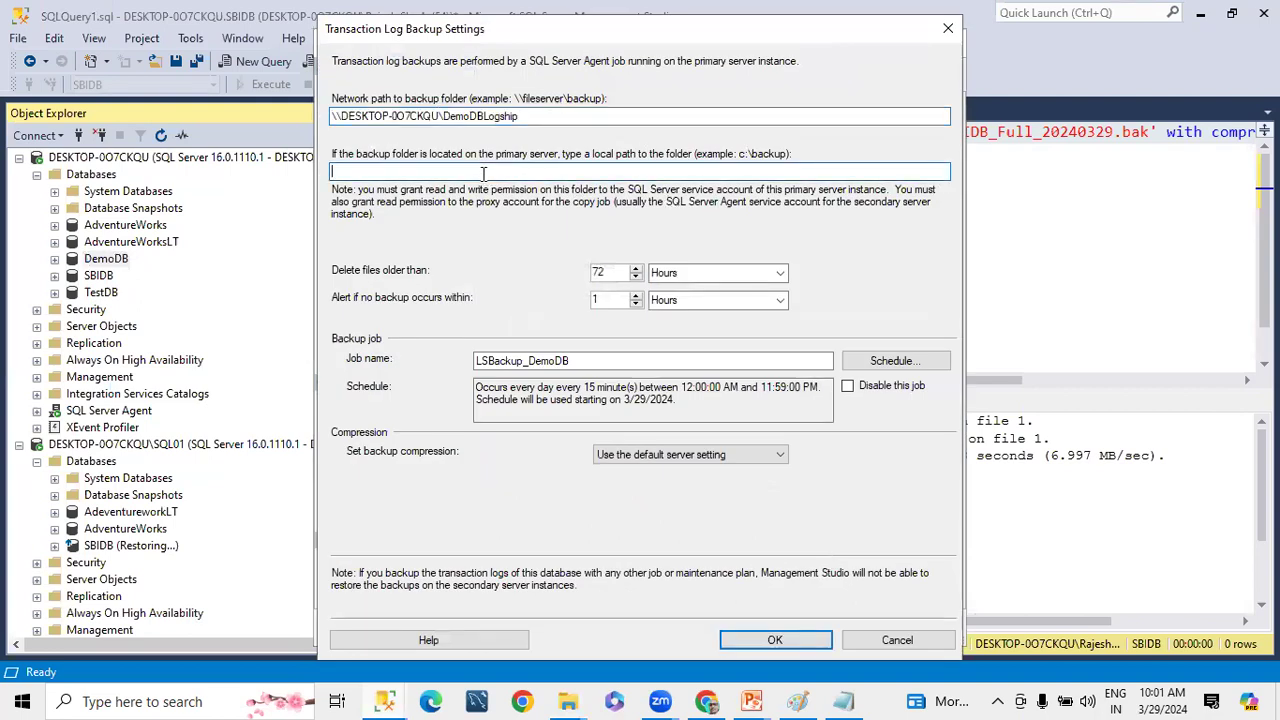
{"action": "type", "text": "\\\\DESKTOP-0O7CKQU\\DemoDBLogship"}
{"action": "left_click_drag", "start_coordinate": [438, 172], "coordinate": [88, 173]}
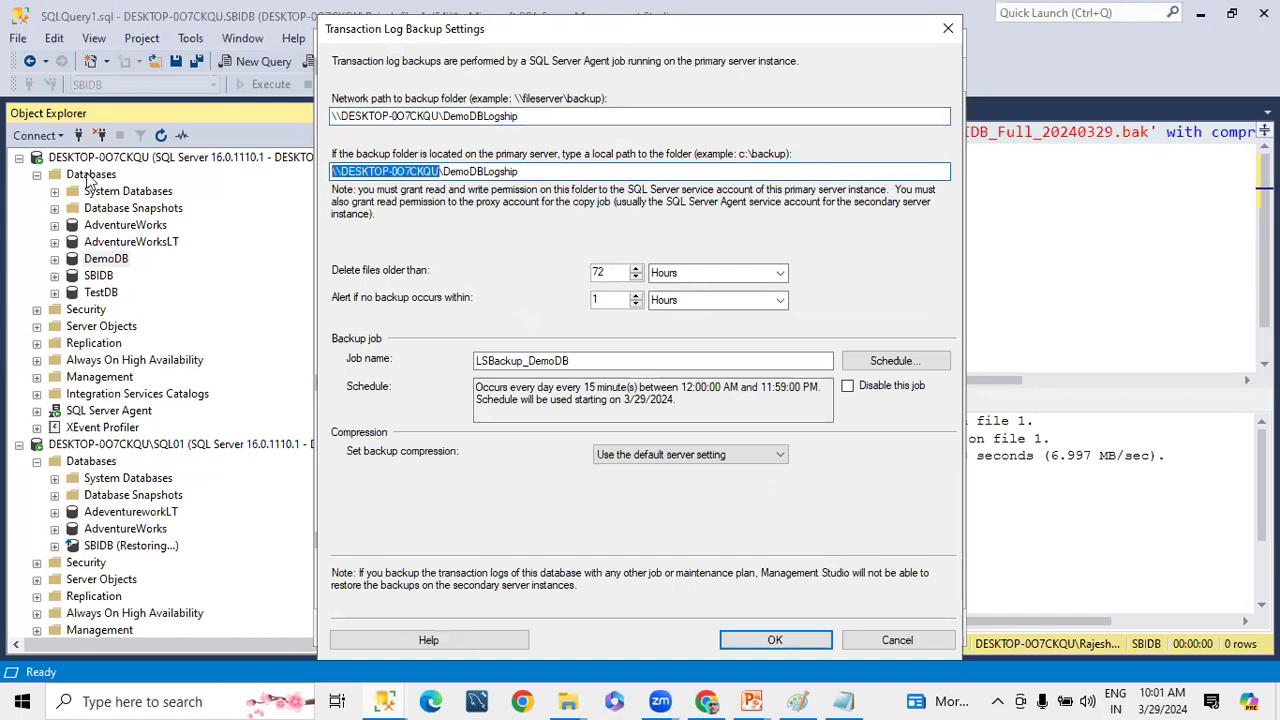
{"action": "key", "text": "BackSpace"}
{"action": "type", "text": "F:"}
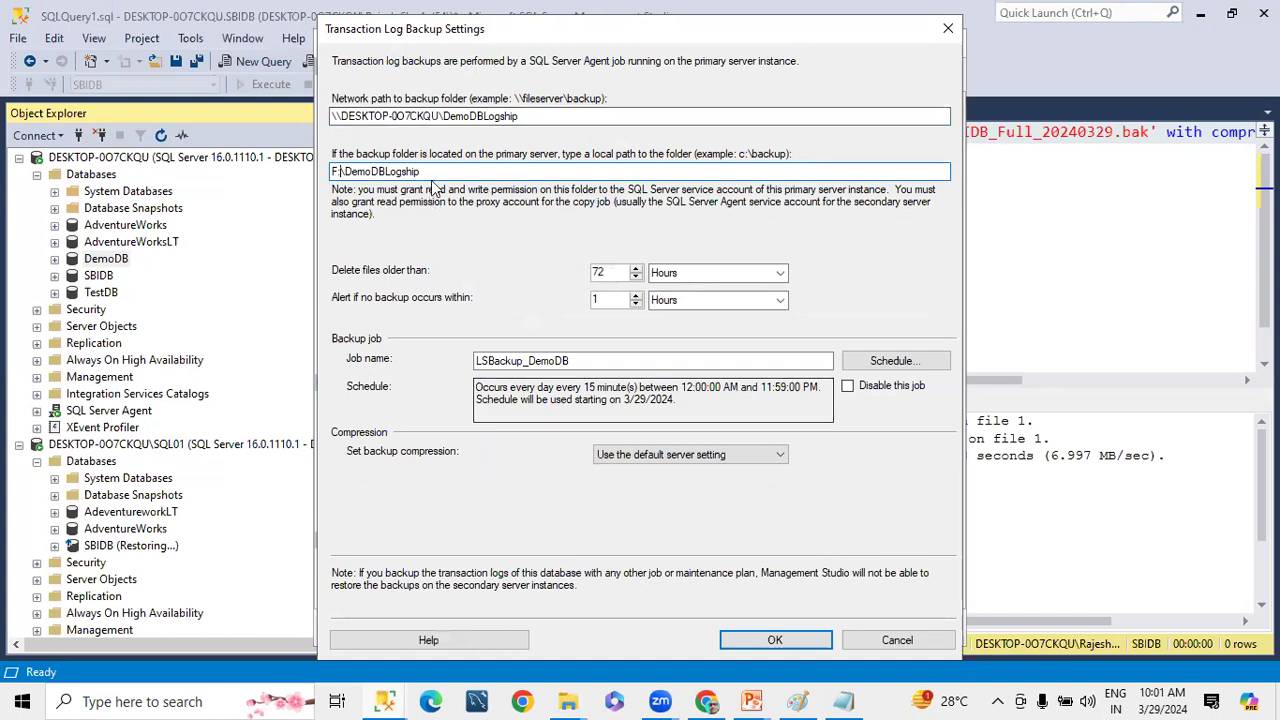
Open the local path F:\DemoDBLogship through the Run dialog to check it, and close the folder window
{"action": "left_click_drag", "start_coordinate": [424, 172], "coordinate": [10, 160]}
{"action": "key", "text": "ctrl+c"}
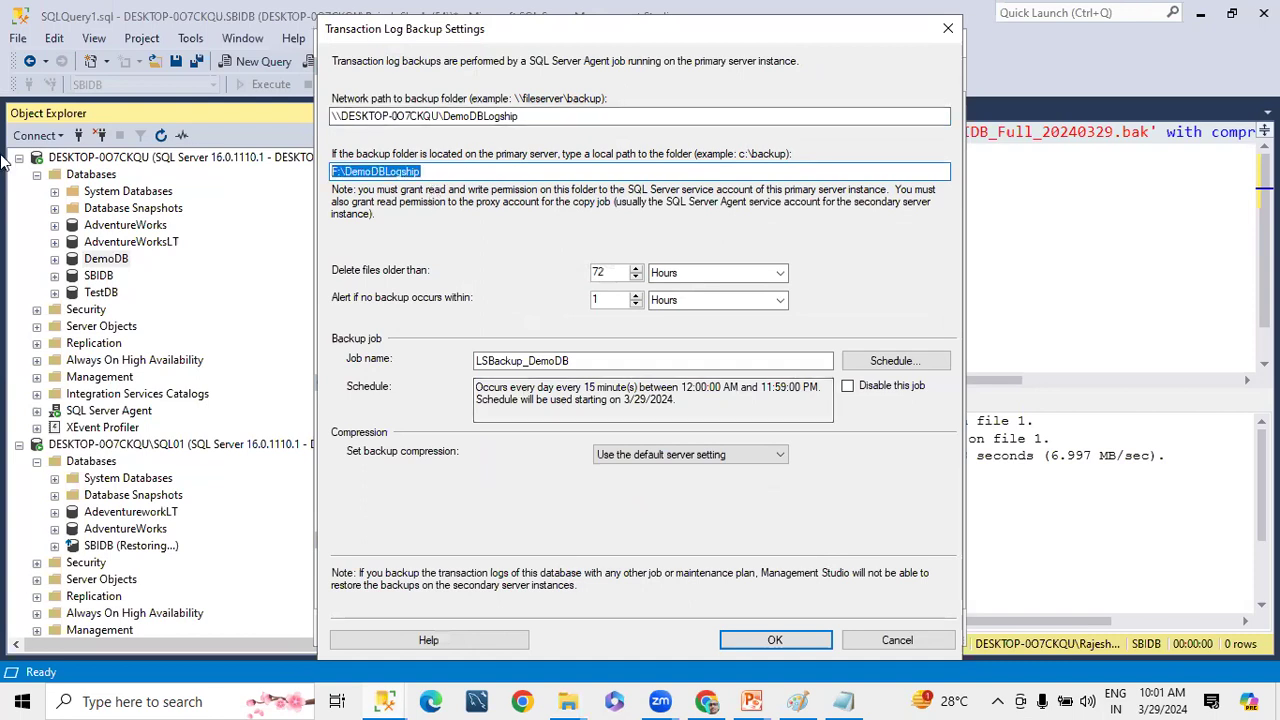
{"action": "key", "text": "super+r"}
{"action": "key", "text": "ctrl+v"}
{"action": "key", "text": "Return"}
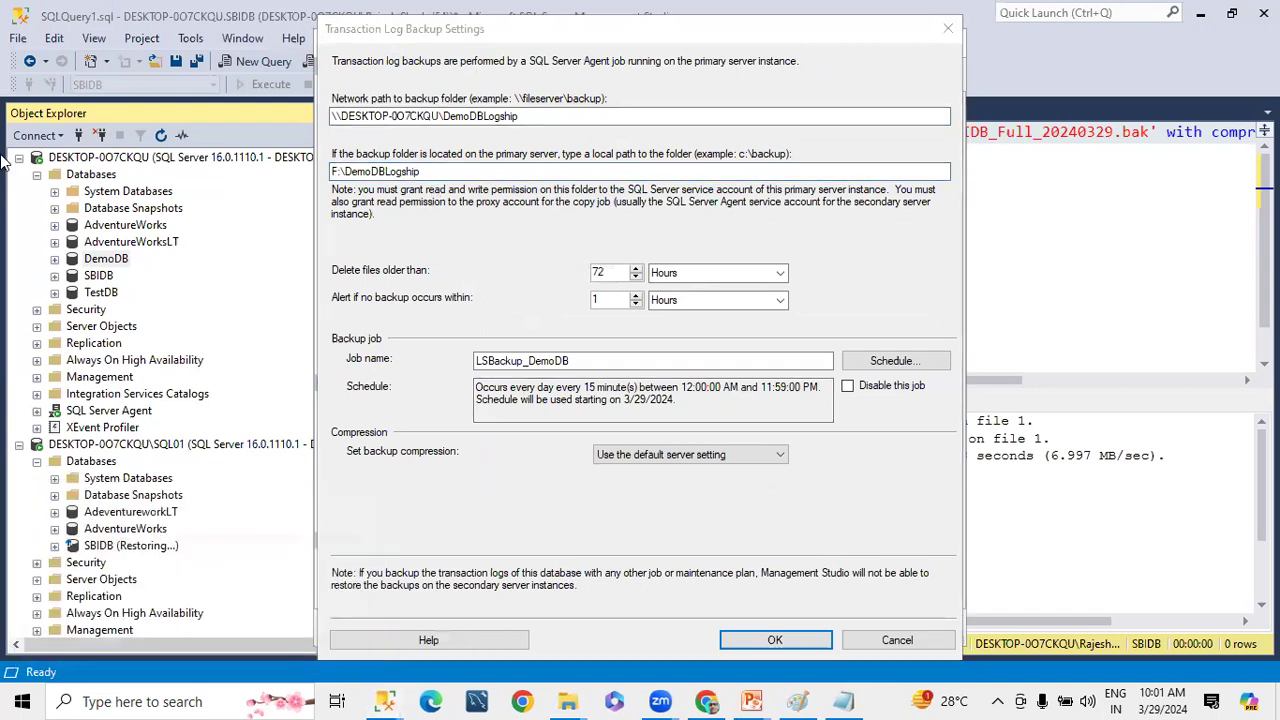
{"action": "left_click", "coordinate": [1256, 10]}
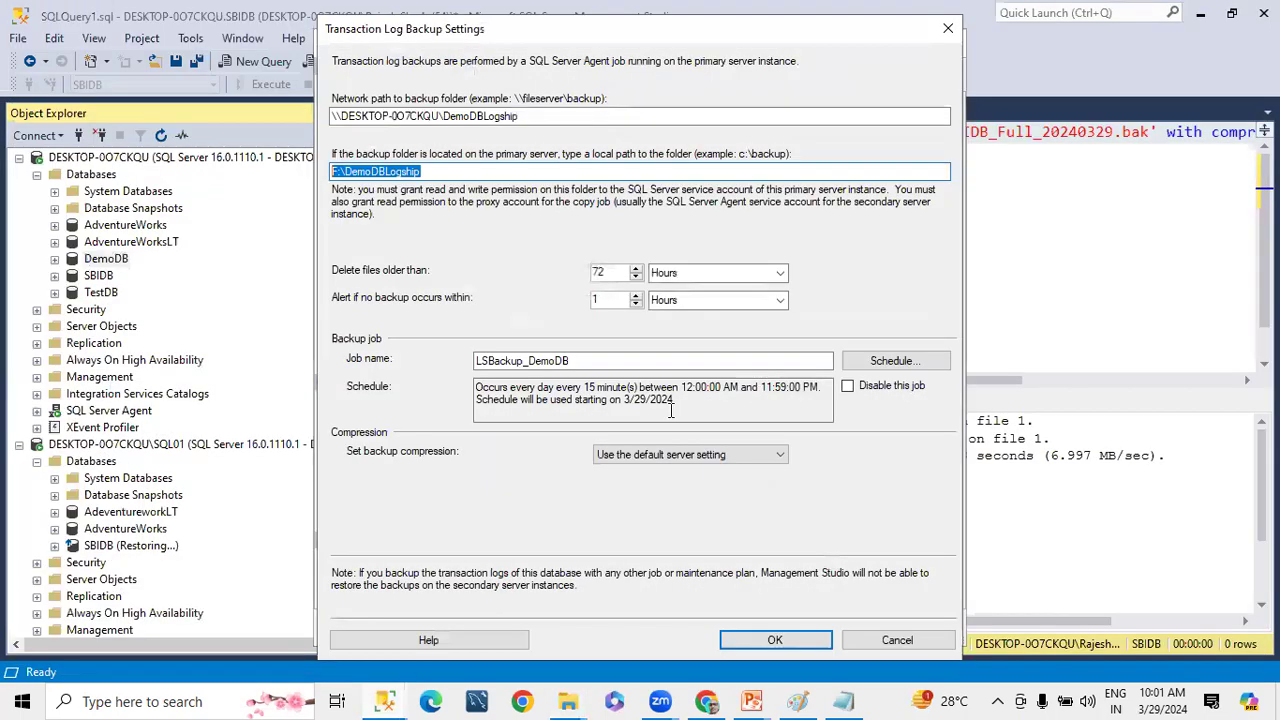
Schedule the LSBackup_DemoDB backup job to occur every 2 minutes
{"action": "left_click", "coordinate": [893, 360]}
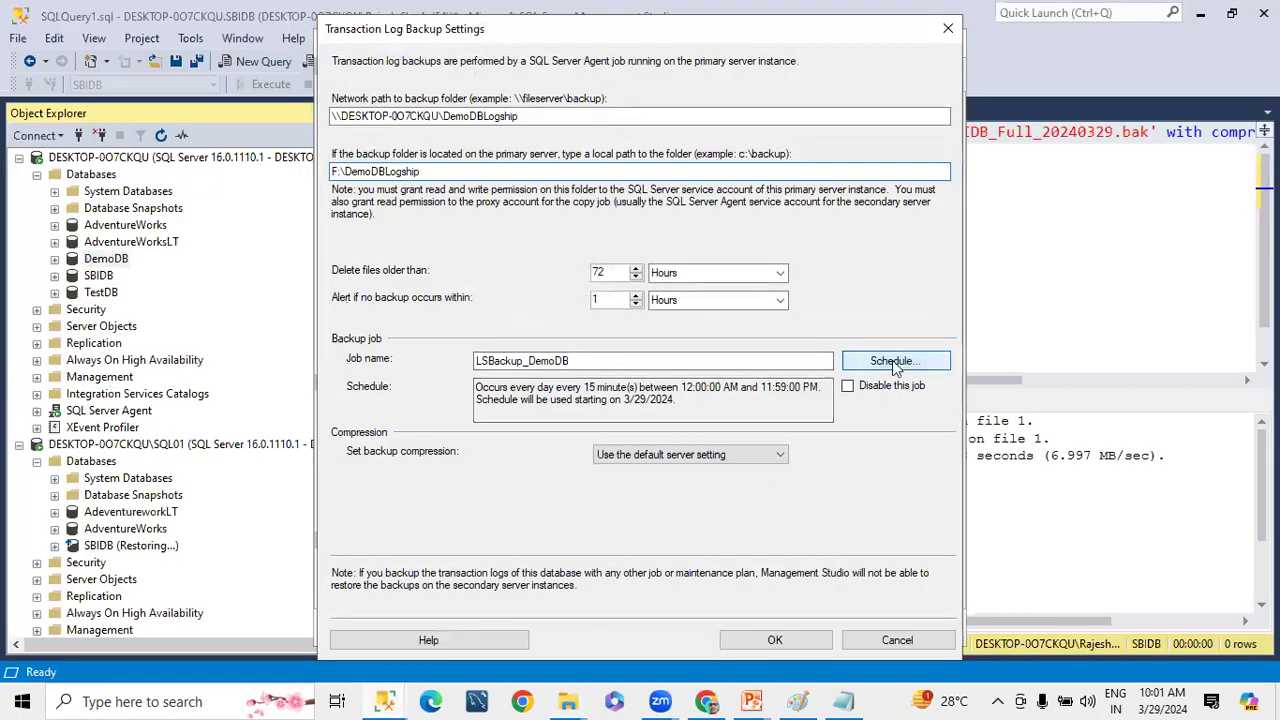
{"action": "double_click", "coordinate": [505, 350]}
{"action": "type", "text": "2"}
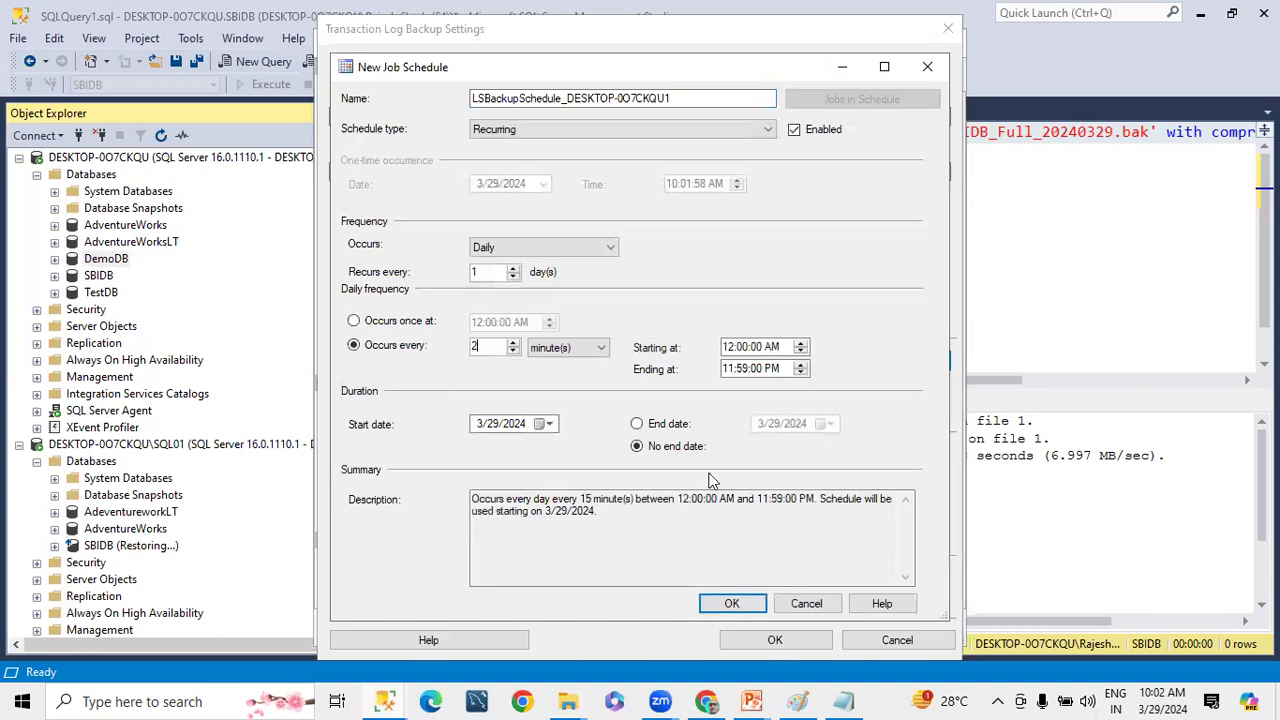
{"action": "left_click", "coordinate": [731, 604]}
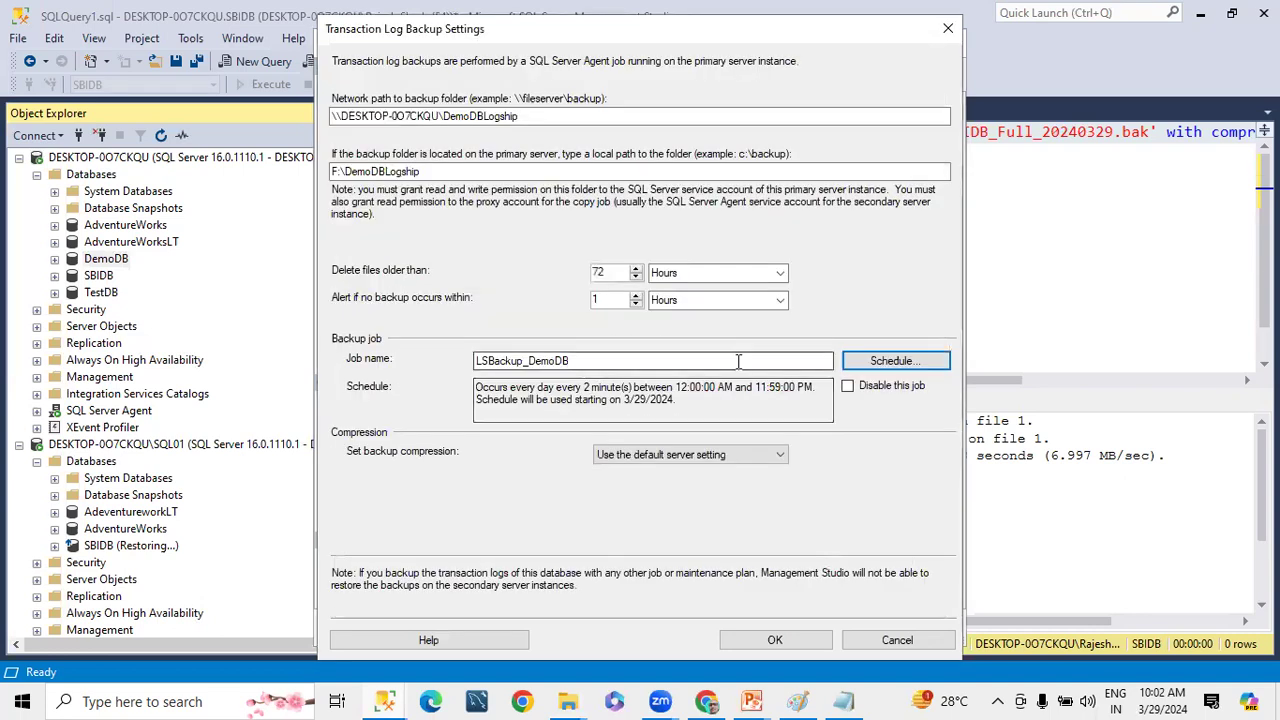
Set the backup compression to Compress backup and confirm the transaction log backup settings
{"action": "left_click", "coordinate": [682, 456]}
{"action": "left_click", "coordinate": [655, 486]}
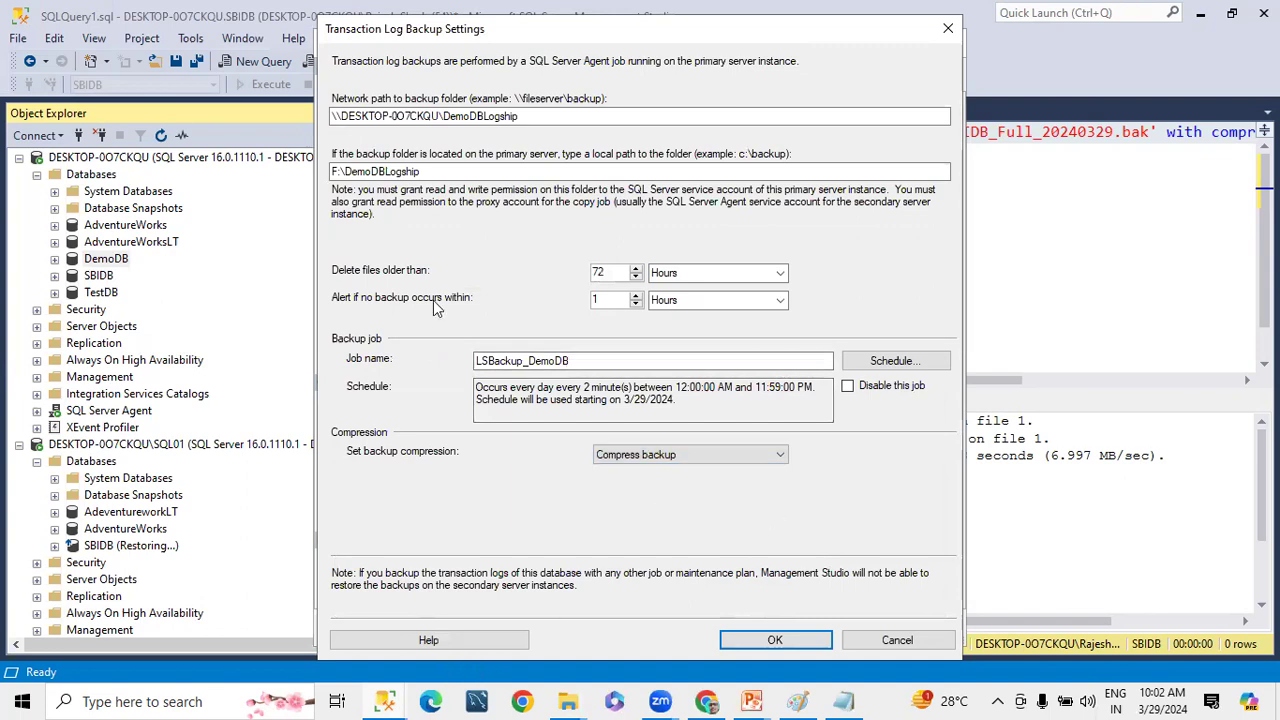
{"action": "left_click", "coordinate": [765, 640]}
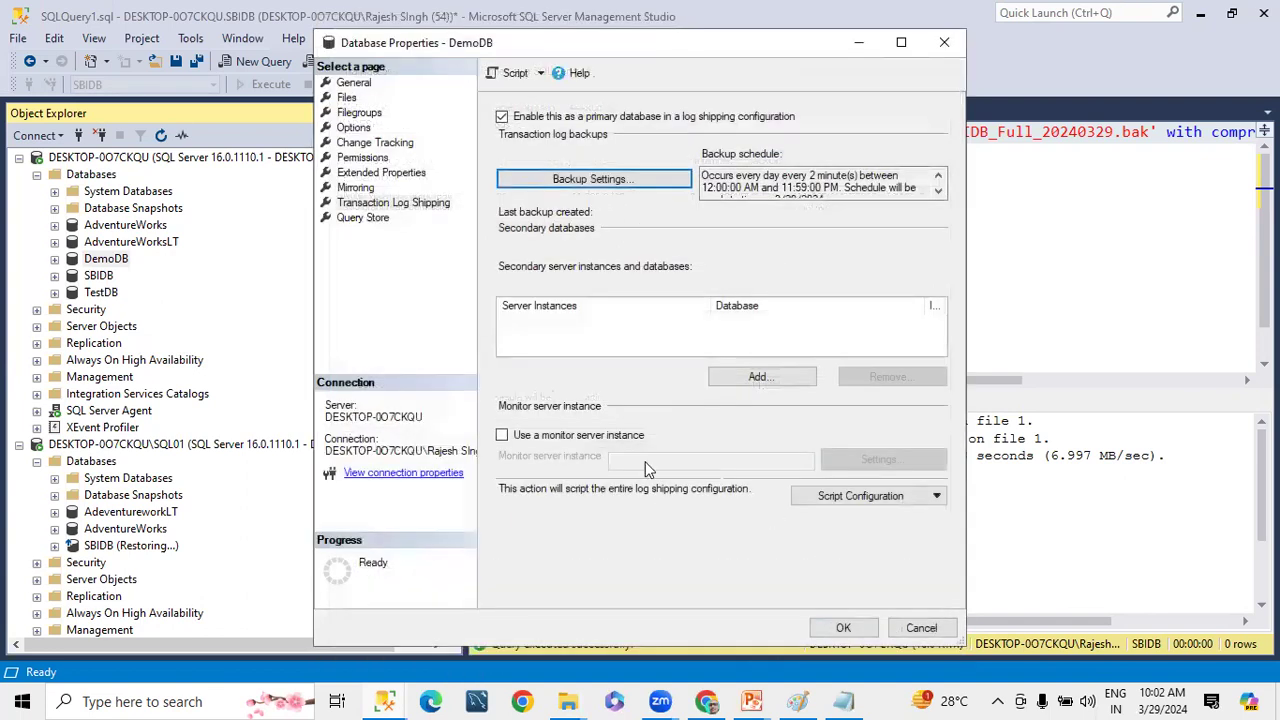
Add a secondary database and connect to the secondary server instance DESKTOP-0O7CKQU\SQL01 with Windows Authentication
{"action": "left_click", "coordinate": [760, 378]}
{"action": "left_click", "coordinate": [868, 94]}
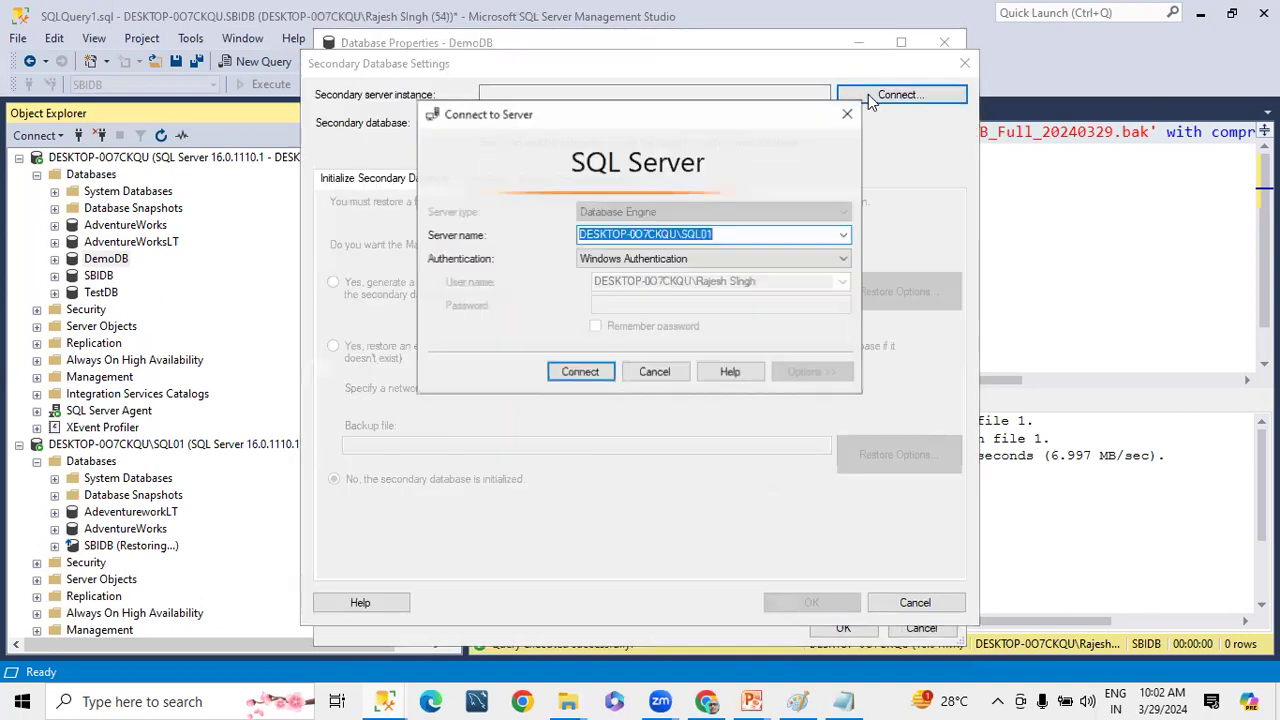
{"action": "left_click", "coordinate": [728, 234]}
{"action": "left_click", "coordinate": [580, 372]}
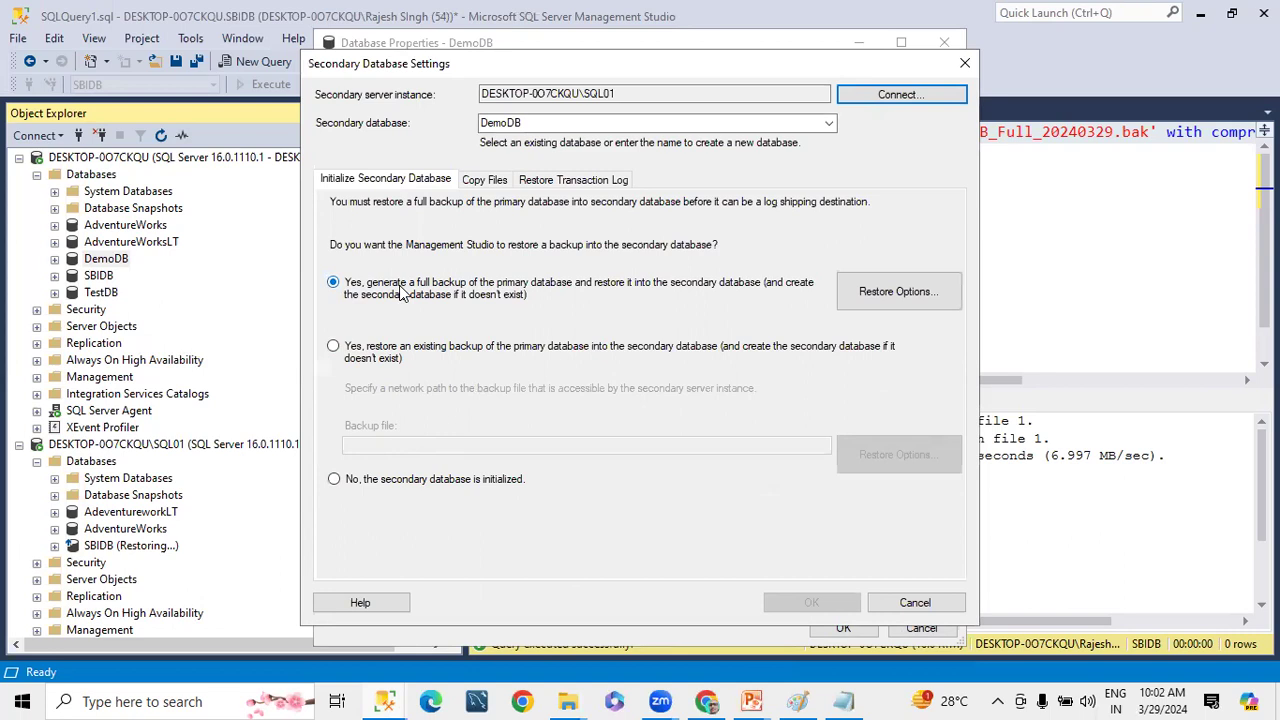
Open the restore options for the generated full backup and copy the F:\SQLData folder path from File Explorer
{"action": "left_click", "coordinate": [869, 291]}
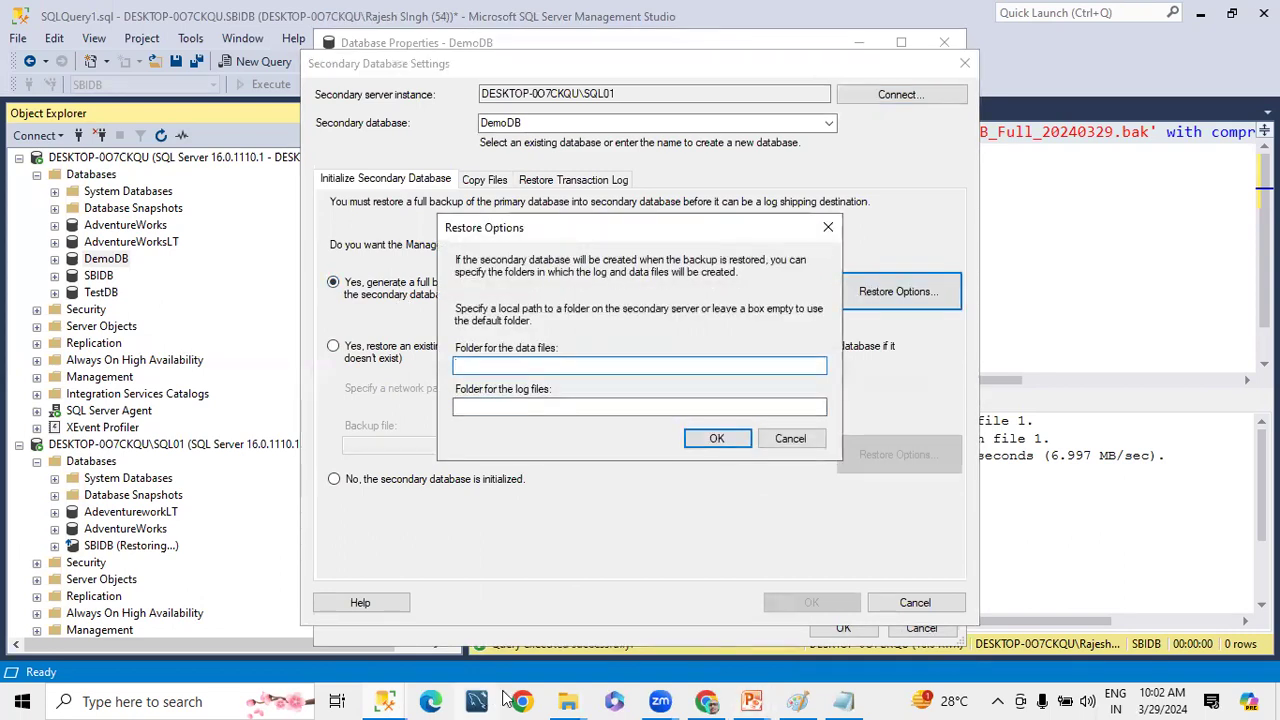
{"action": "left_click", "coordinate": [563, 696]}
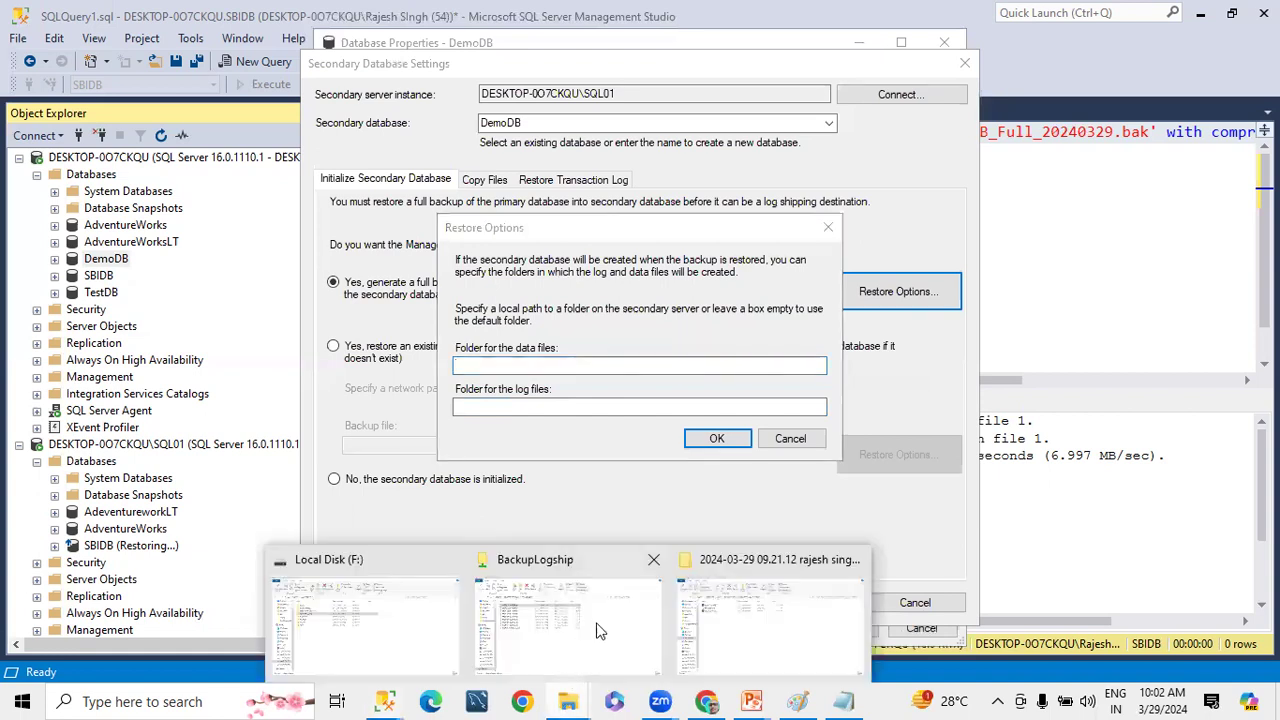
{"action": "left_click", "coordinate": [356, 542]}
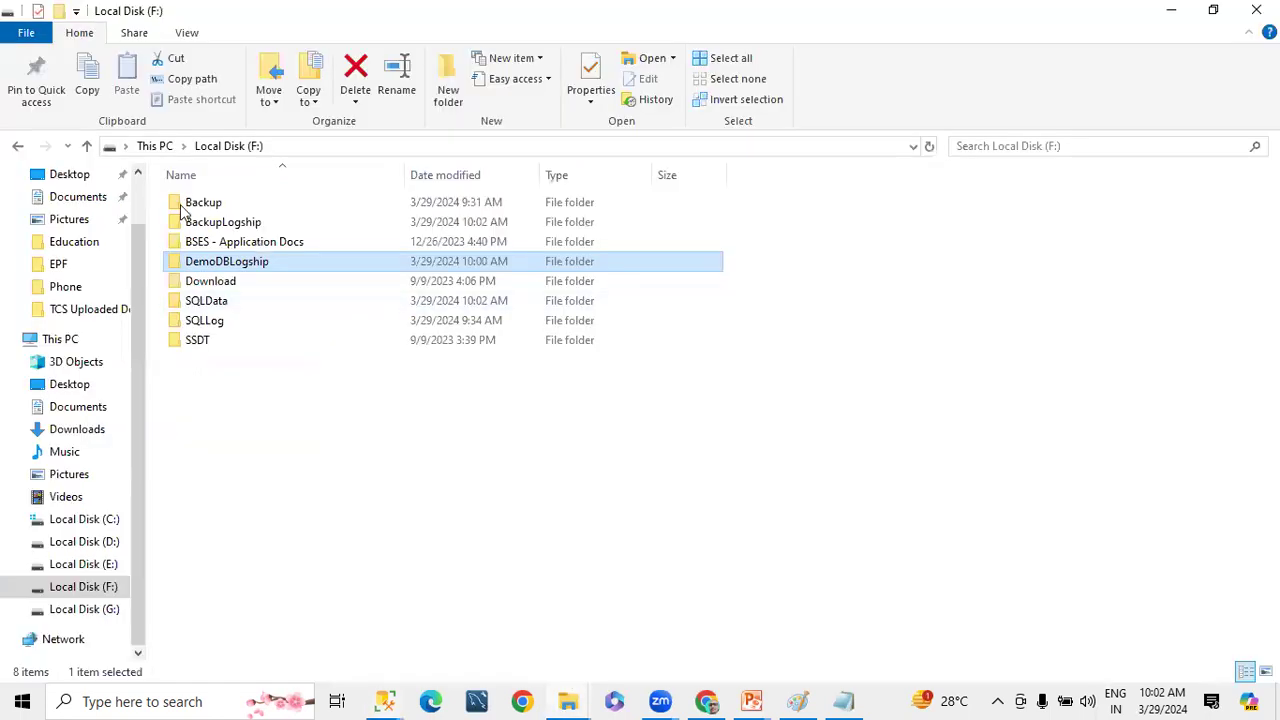
{"action": "double_click", "coordinate": [182, 295]}
{"action": "left_click", "coordinate": [352, 147]}
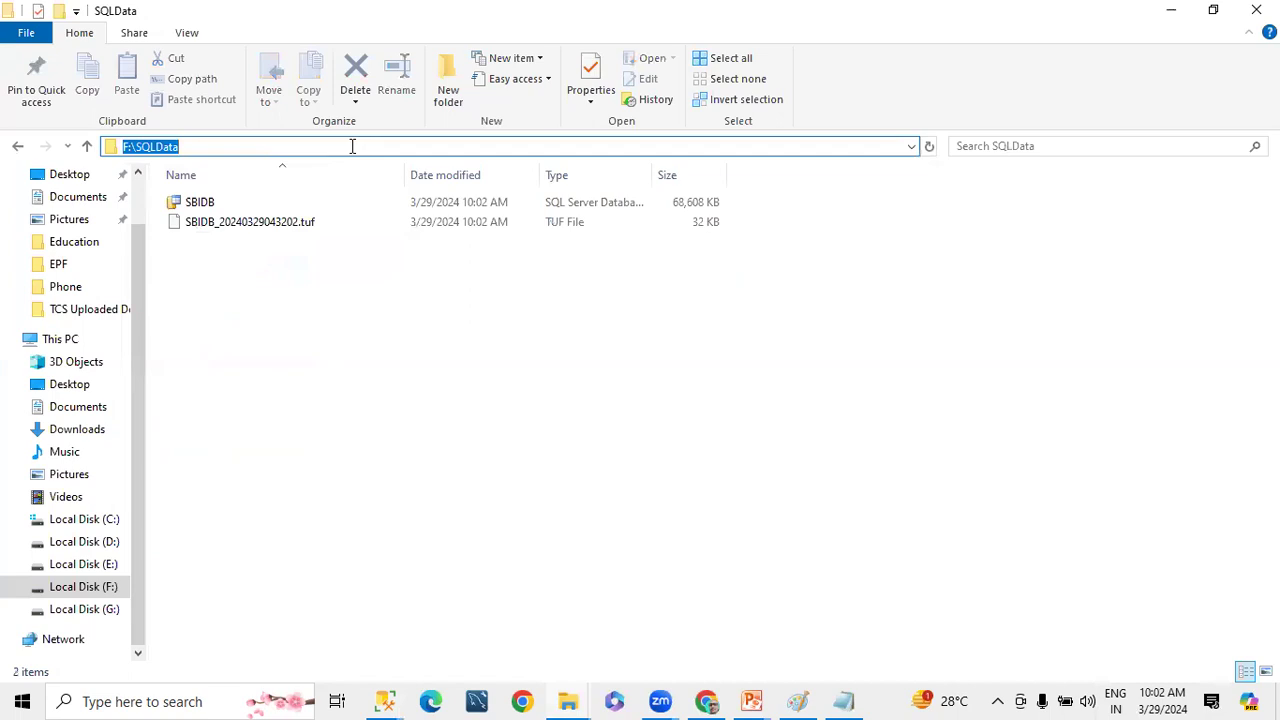
{"action": "key", "text": "ctrl+c"}
In the restore options, set the data files folder to F:\SQLData and the log files folder to F:\SQLLog, and confirm
{"action": "left_click", "coordinate": [937, 193]}
{"action": "left_click", "coordinate": [640, 365]}
{"action": "key", "text": "ctrl+v"}
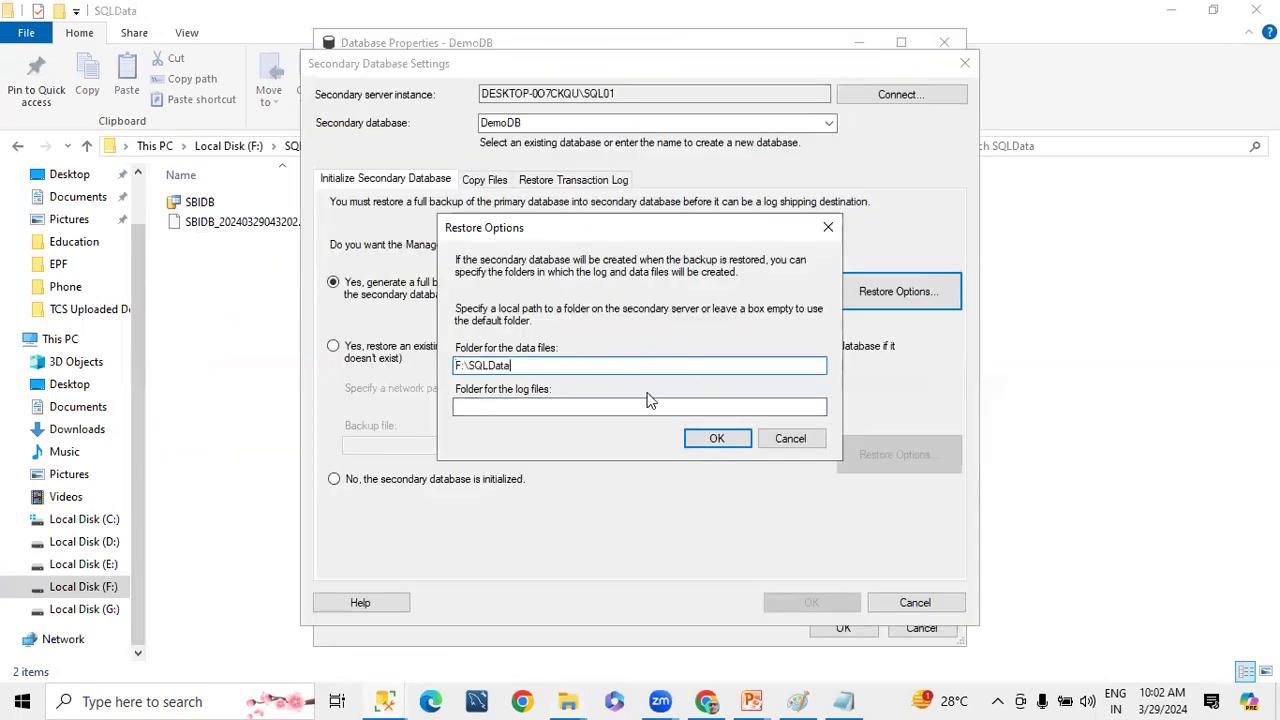
{"action": "key", "text": "ctrl+v"}
{"action": "key", "text": "ctrl+a"}
{"action": "key", "text": "BackSpace"}
{"action": "left_click", "coordinate": [543, 408]}
{"action": "key", "text": "ctrl+v"}
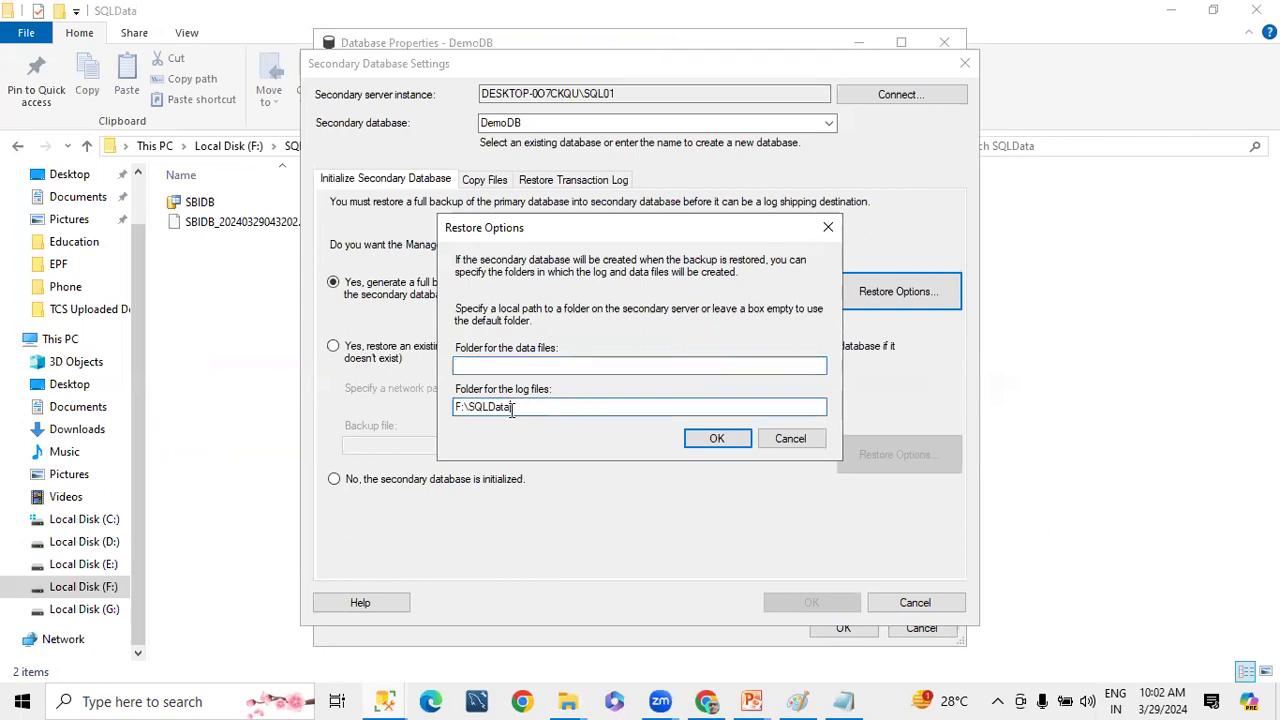
{"action": "left_click_drag", "start_coordinate": [490, 406], "coordinate": [571, 401]}
{"action": "type", "text": "Log"}
{"action": "left_click", "coordinate": [504, 365]}
{"action": "key", "text": "ctrl+v"}
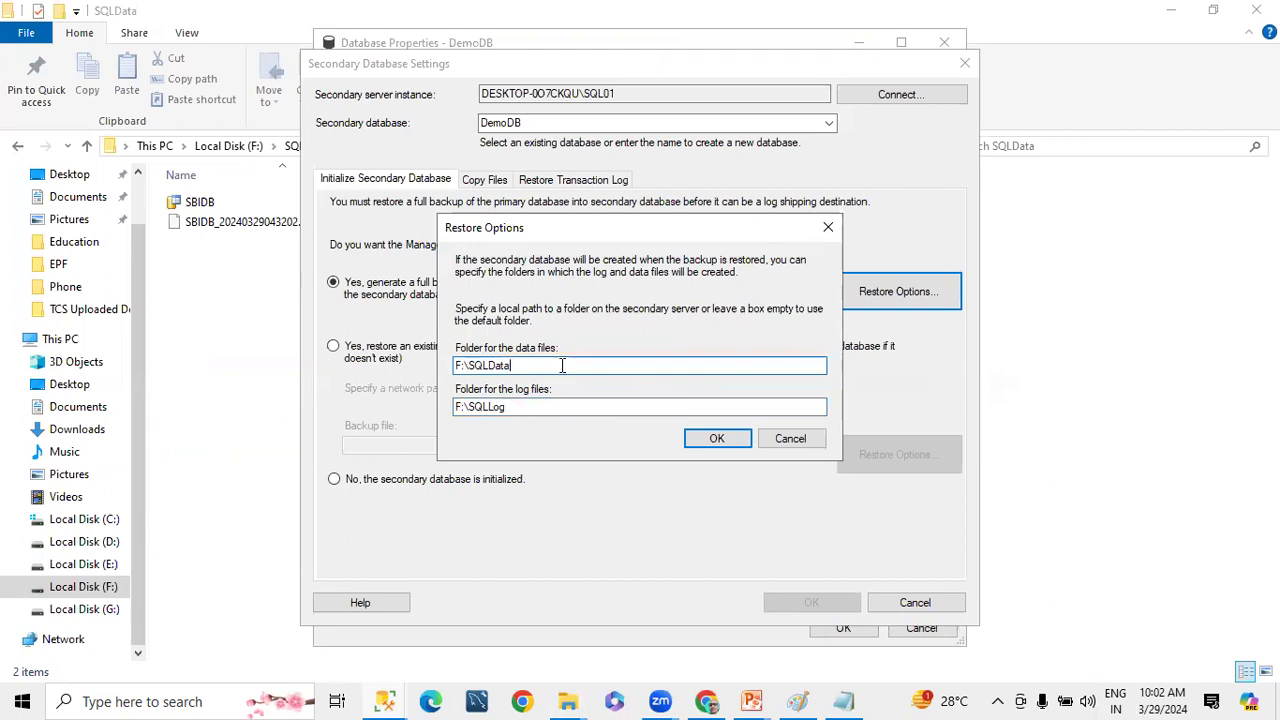
{"action": "left_click", "coordinate": [708, 441]}
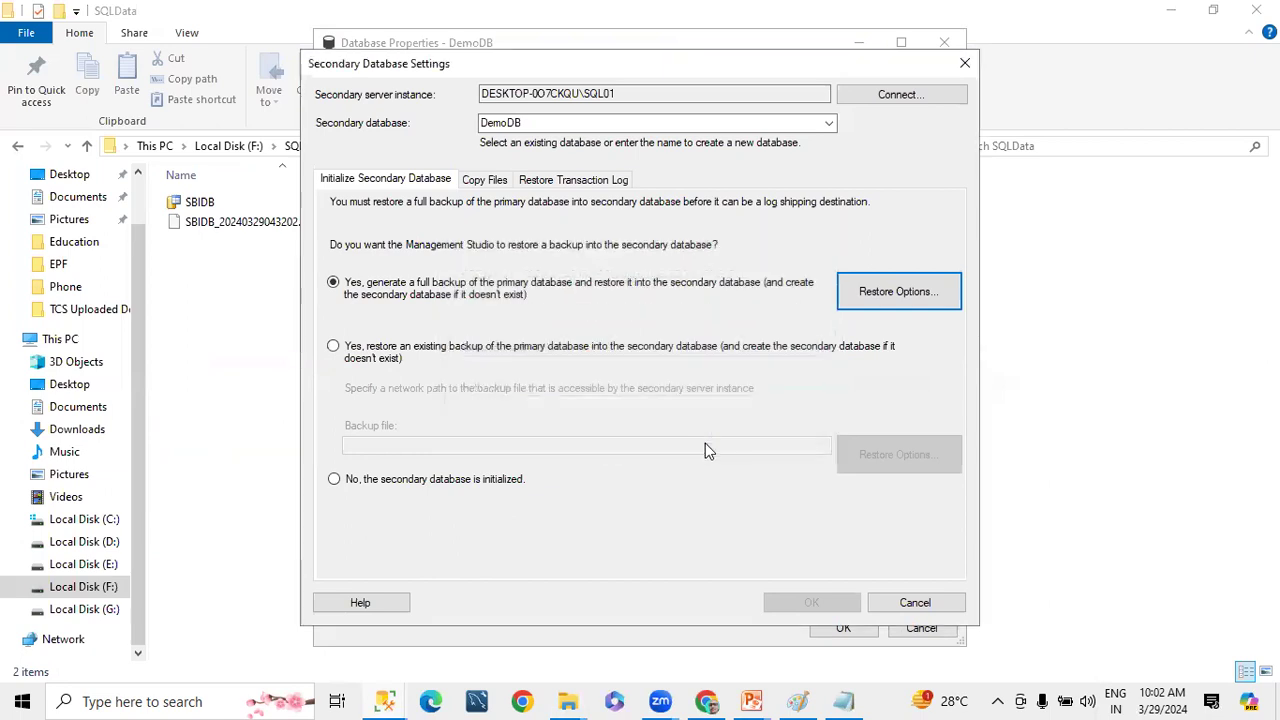
Show the secondary database's copy files settings, and in File Explorer browse to Local Disk (G:)
{"action": "left_click", "coordinate": [486, 182]}
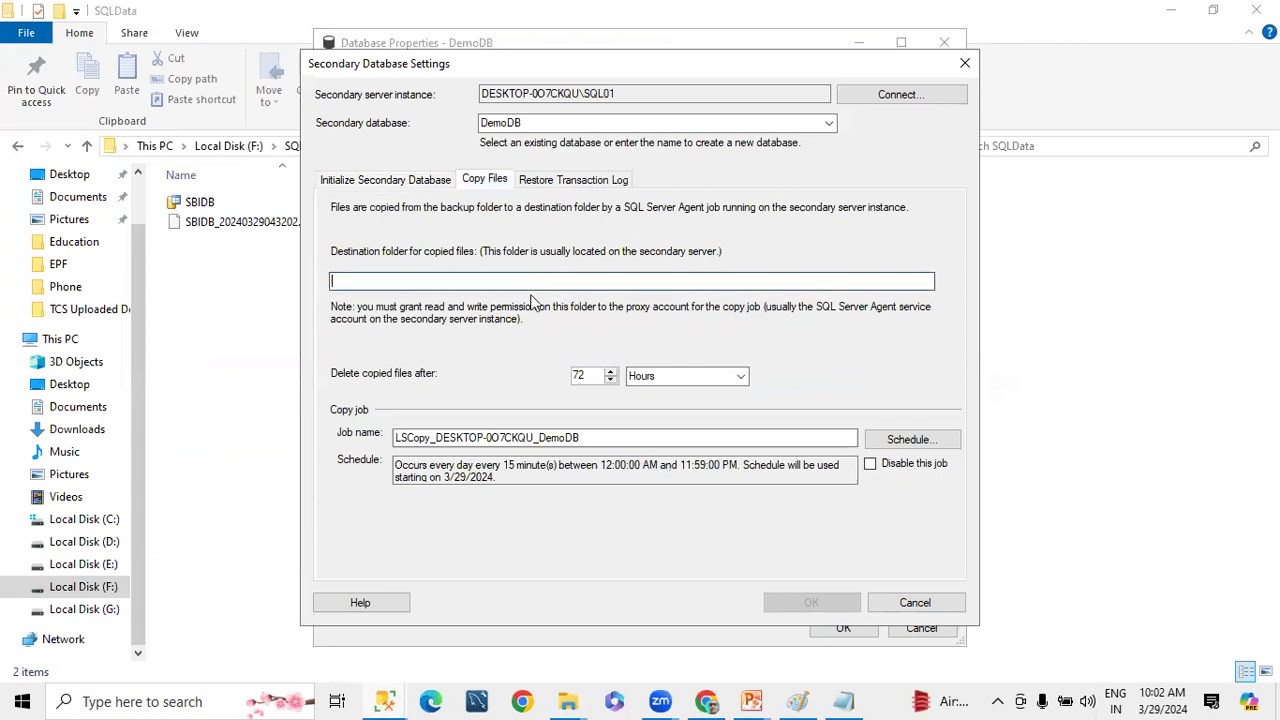
{"action": "mouse_move", "coordinate": [567, 700]}
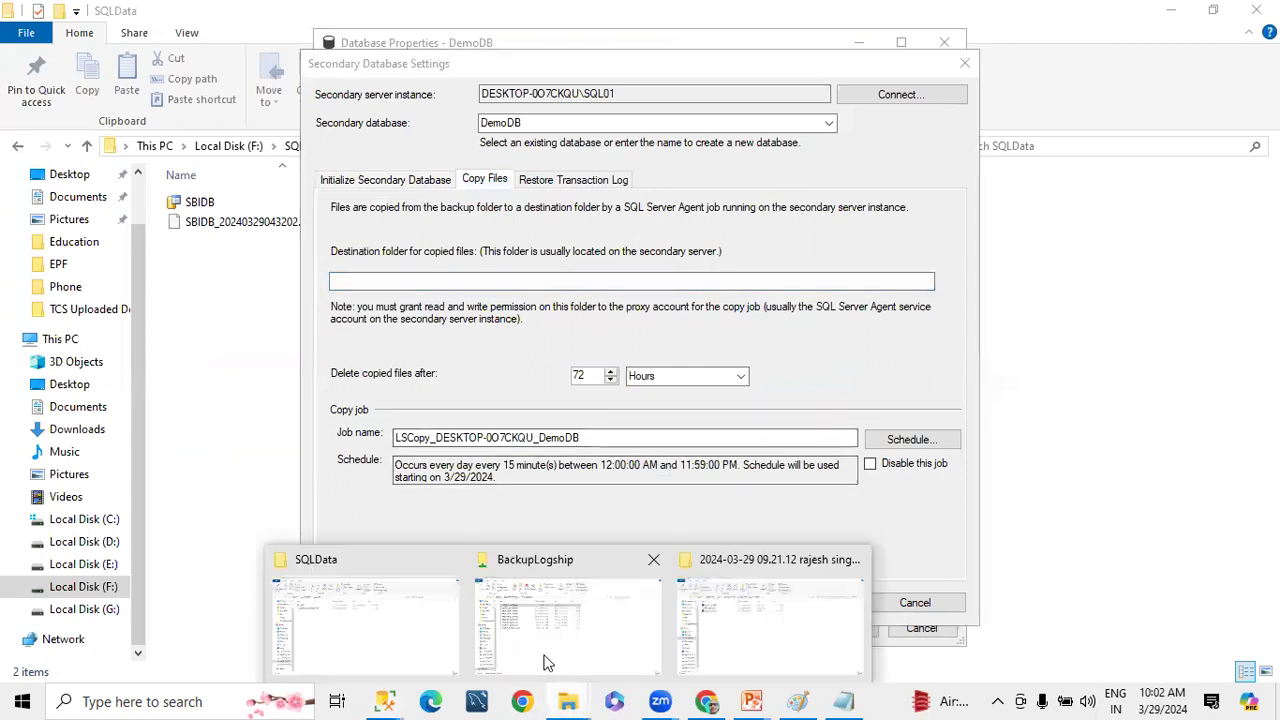
{"action": "left_click", "coordinate": [334, 648]}
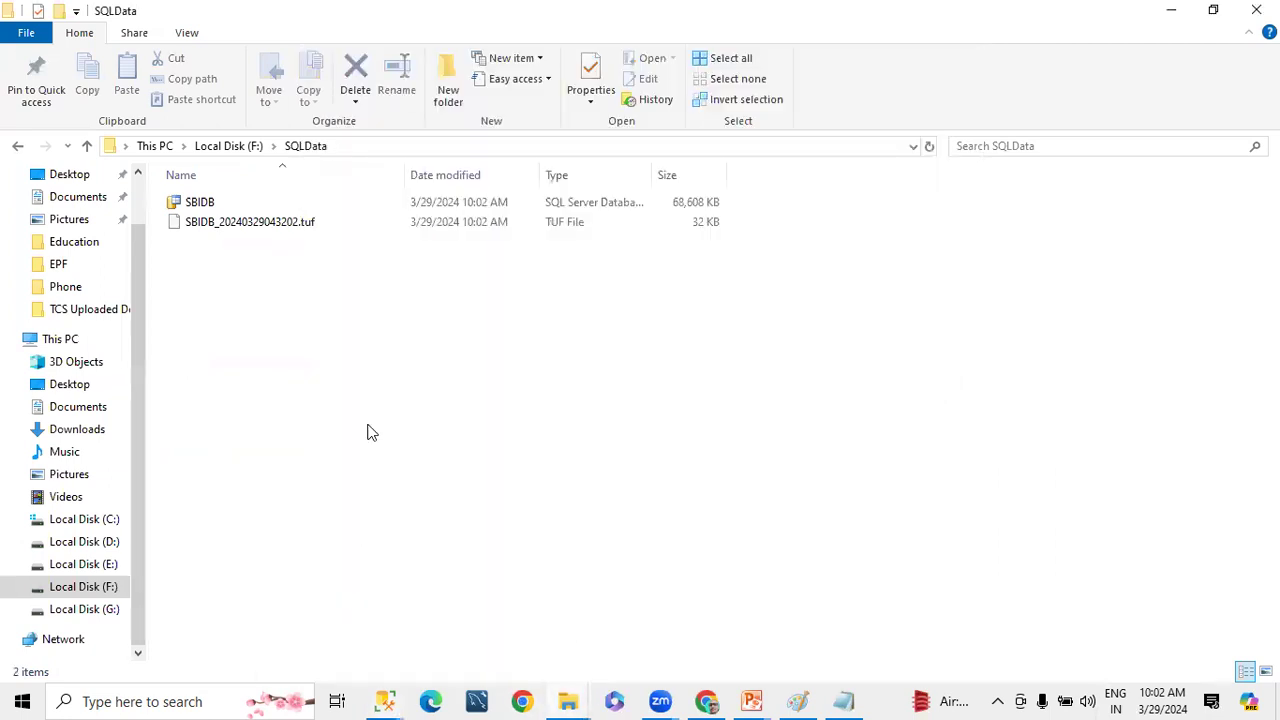
{"action": "left_click", "coordinate": [205, 147]}
{"action": "left_click", "coordinate": [165, 146]}
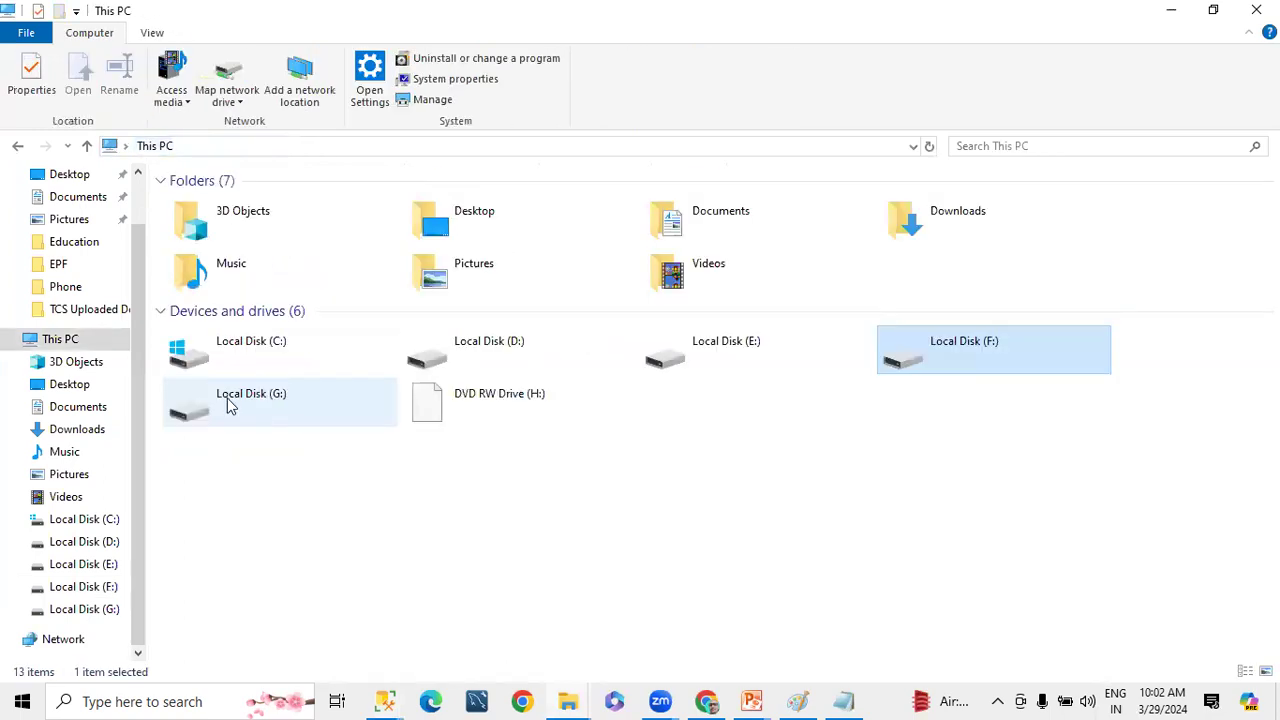
{"action": "left_click", "coordinate": [313, 410]}
{"action": "double_click", "coordinate": [313, 405]}
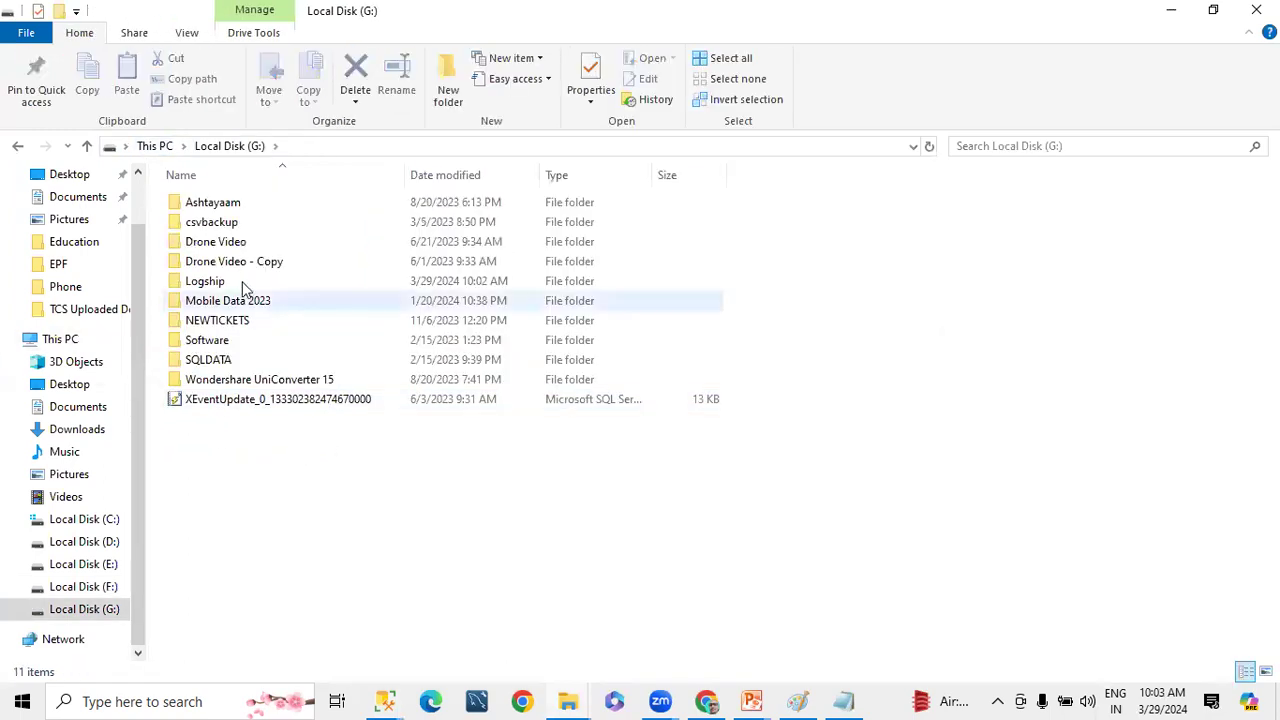
Create a new folder named DemoDBLogs on Local Disk (G:) and open it
{"action": "right_click", "coordinate": [252, 488]}
{"action": "mouse_move", "coordinate": [300, 441]}
{"action": "left_click", "coordinate": [514, 443]}
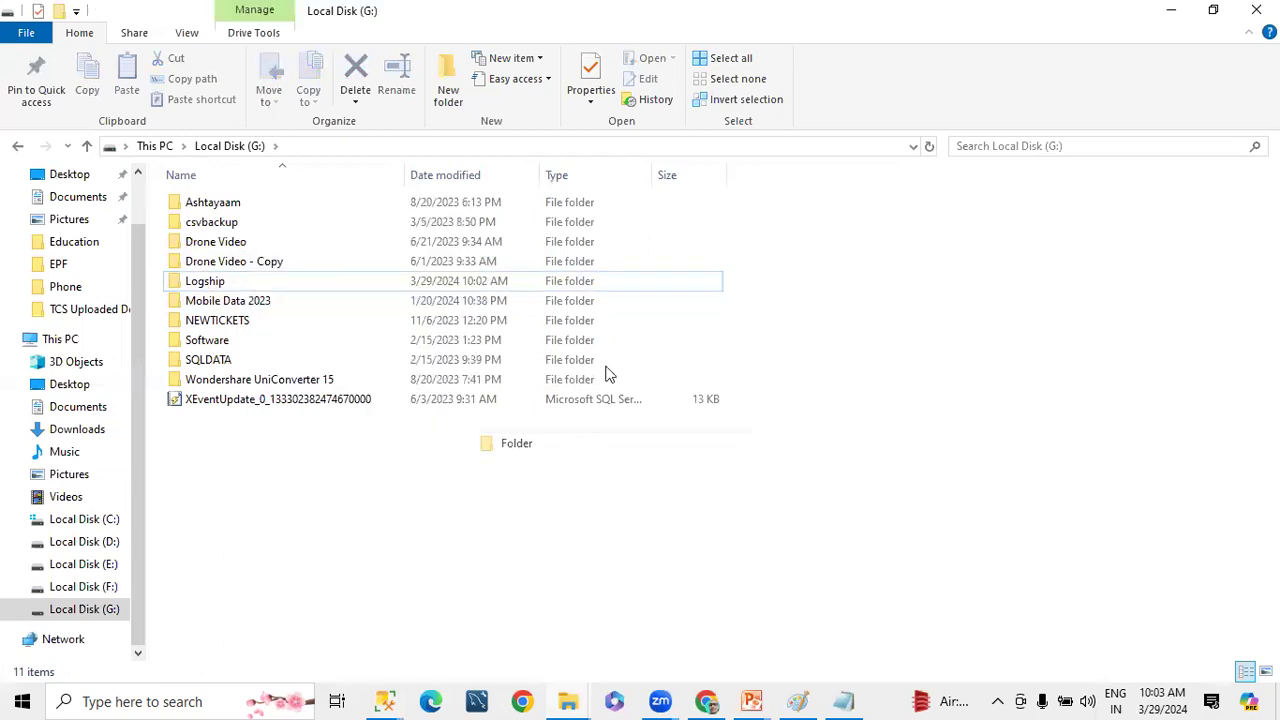
{"action": "type", "text": "Demo"}
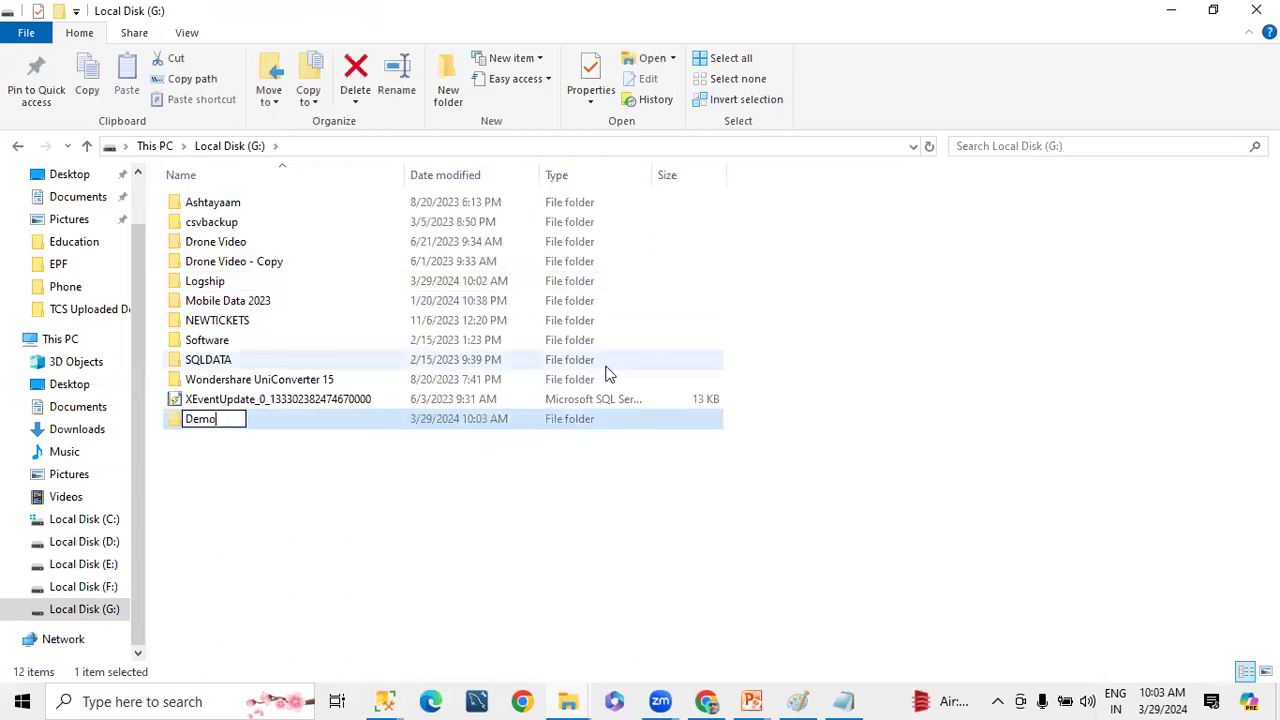
{"action": "type", "text": "DBLogs"}
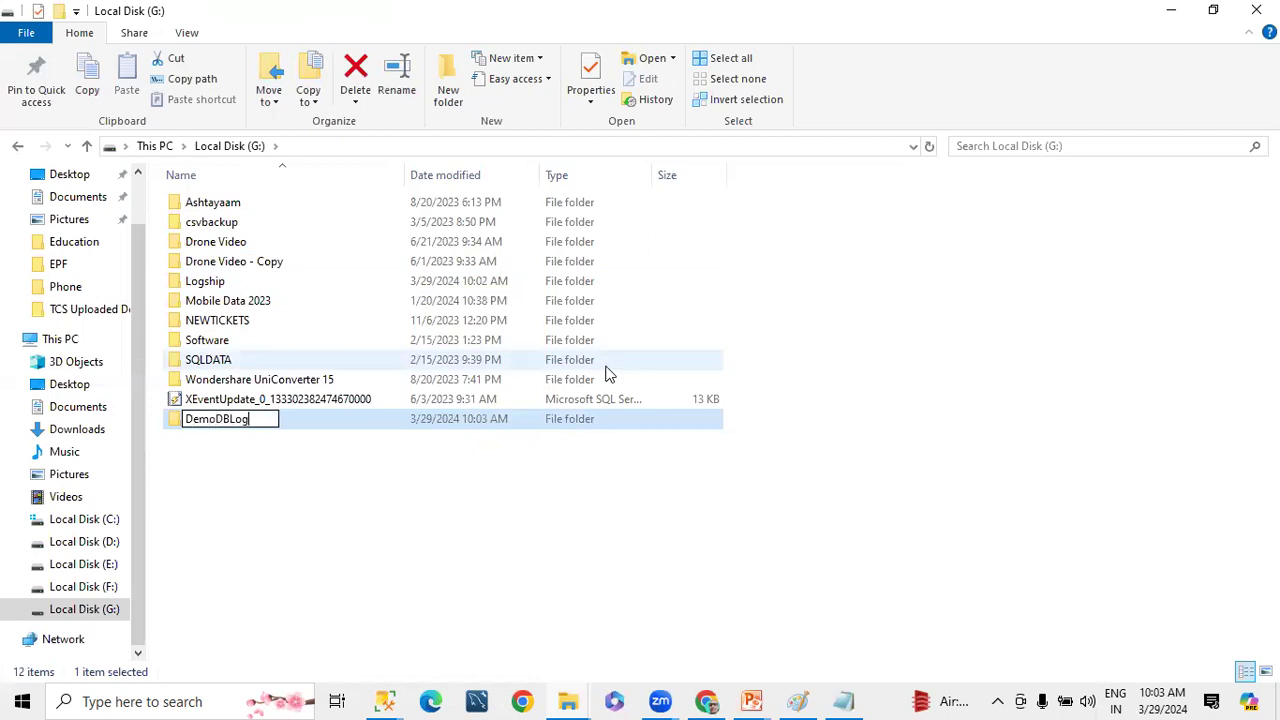
{"action": "key", "text": "Return"}
{"action": "key", "text": "Return"}
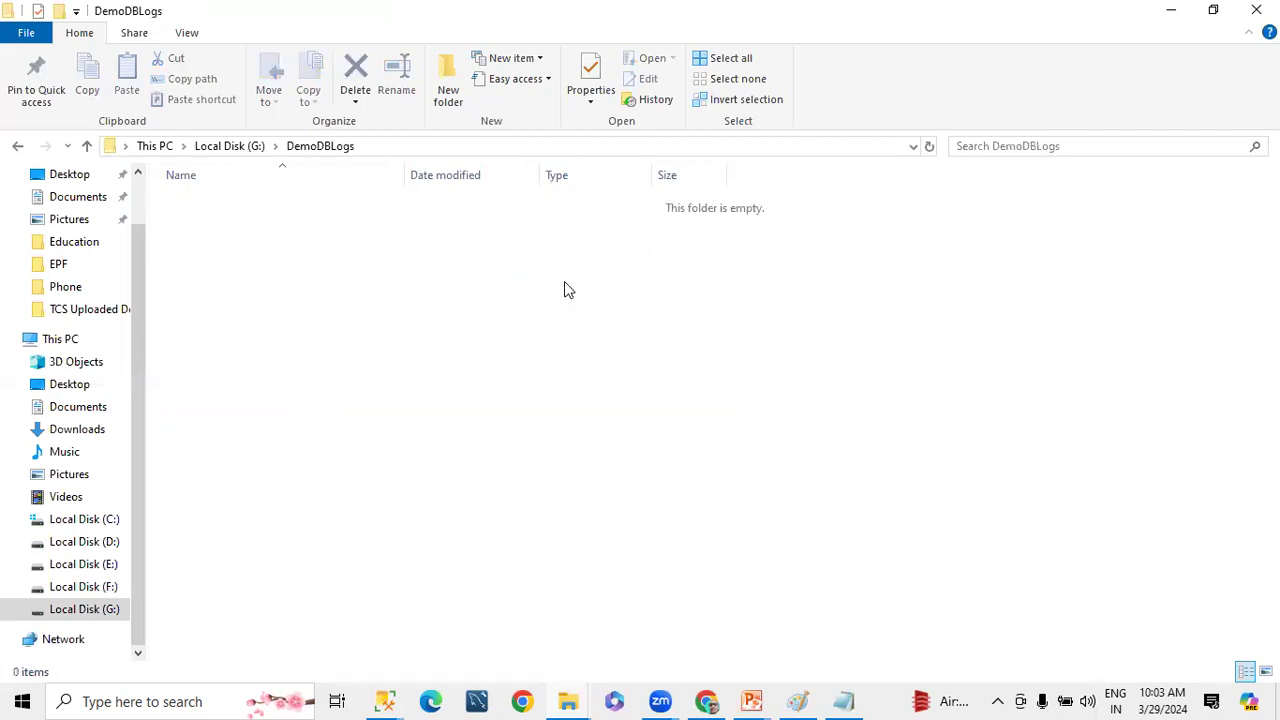
Copy the path G:\DemoDBLogs and paste it as the destination folder for copied files in the secondary database settings
{"action": "left_click", "coordinate": [418, 150]}
{"action": "key", "text": "ctrl+c"}
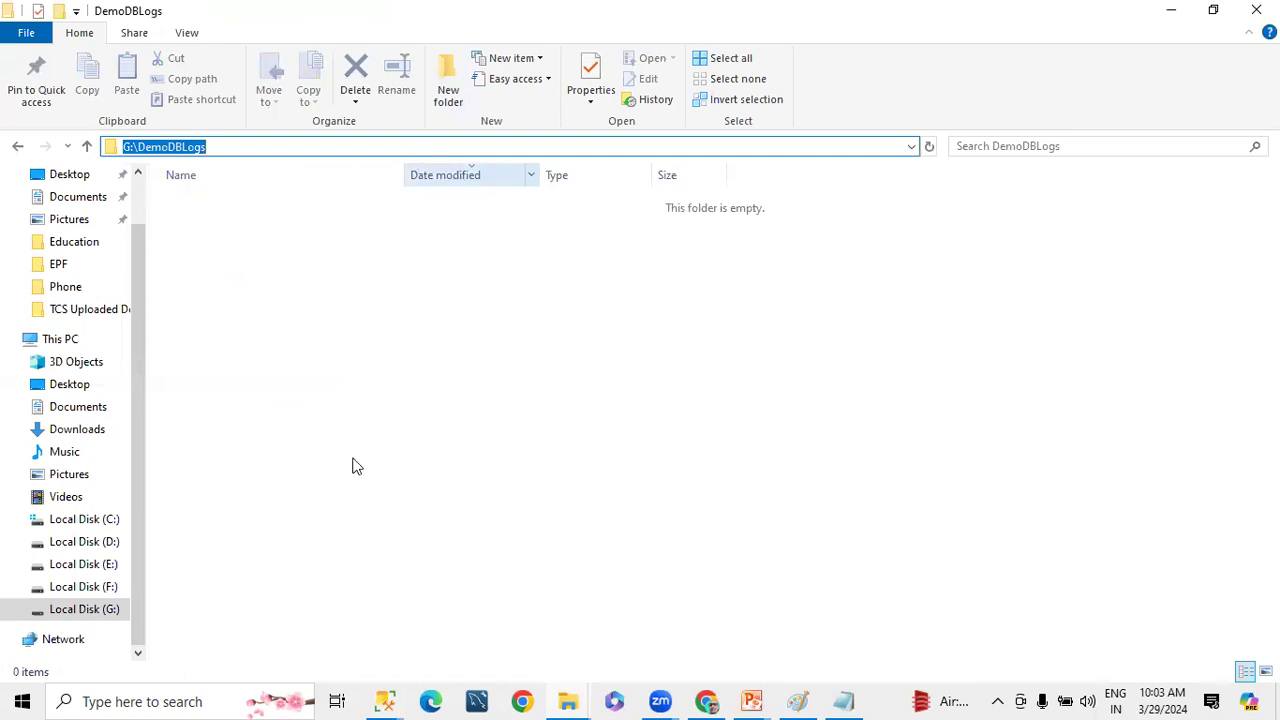
{"action": "key", "text": "alt+Tab"}
{"action": "key", "text": "ctrl+v"}
Schedule the copy job for DemoDB to occur every 2 minutes
{"action": "left_click", "coordinate": [910, 439]}
{"action": "double_click", "coordinate": [484, 346]}
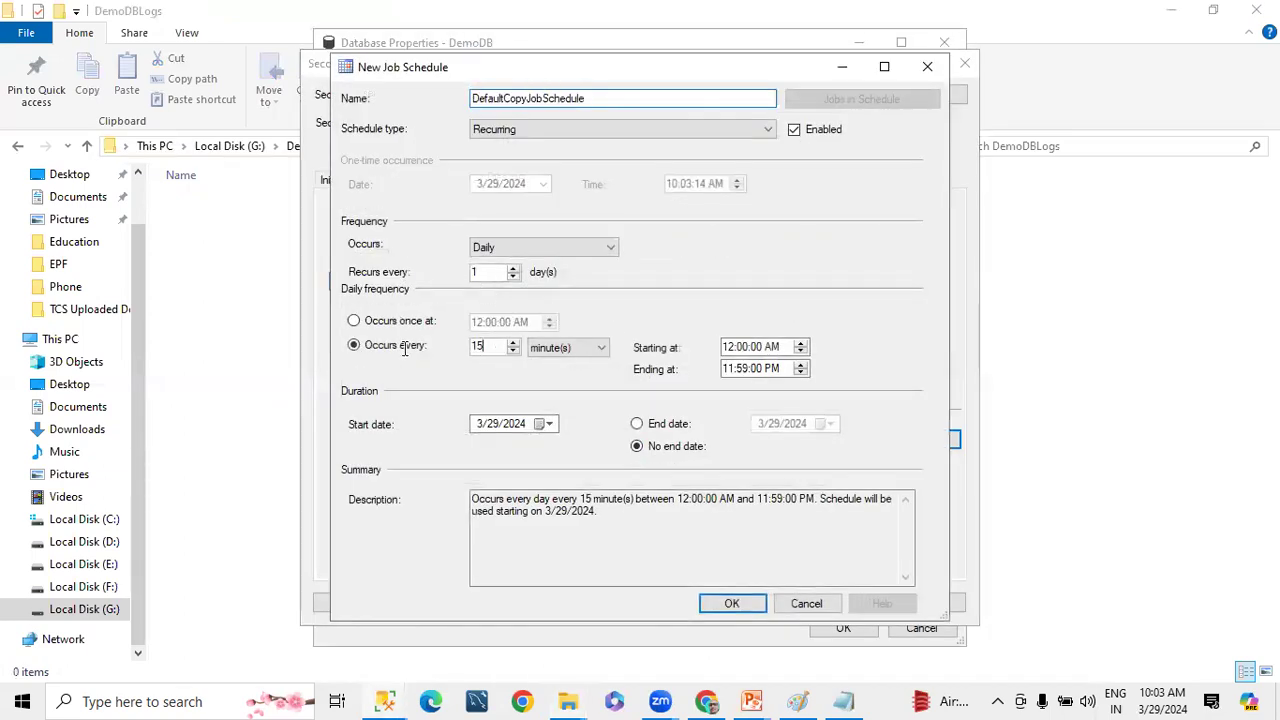
{"action": "type", "text": "2"}
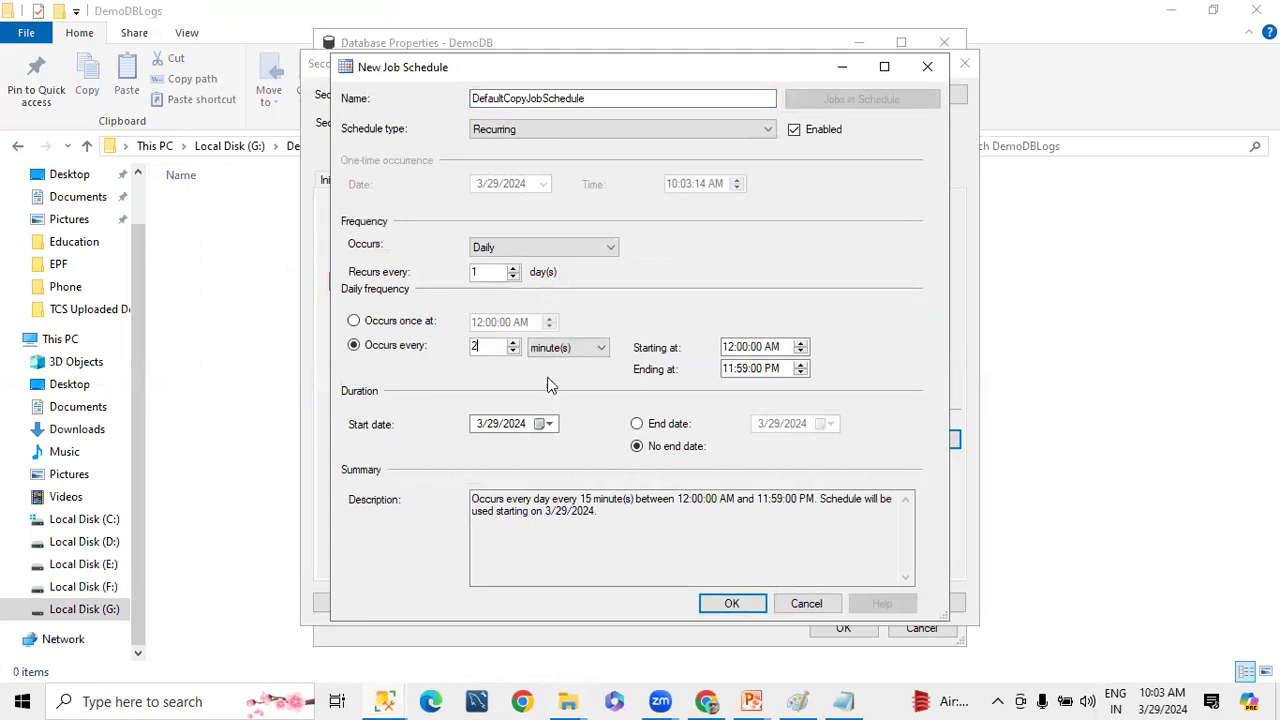
{"action": "left_click", "coordinate": [731, 604]}
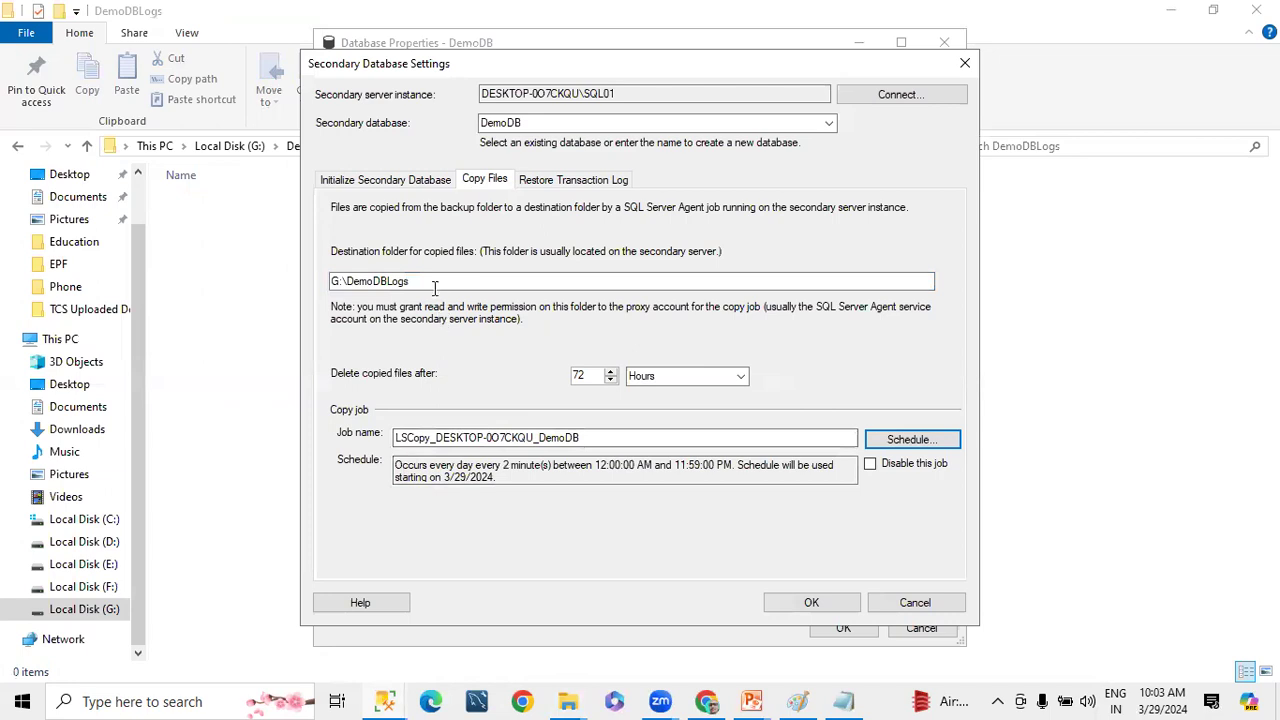
Set the secondary DemoDB restore state to Standby mode and enable disconnecting users in the database when restoring backups
{"action": "left_click_drag", "start_coordinate": [438, 284], "coordinate": [210, 286]}
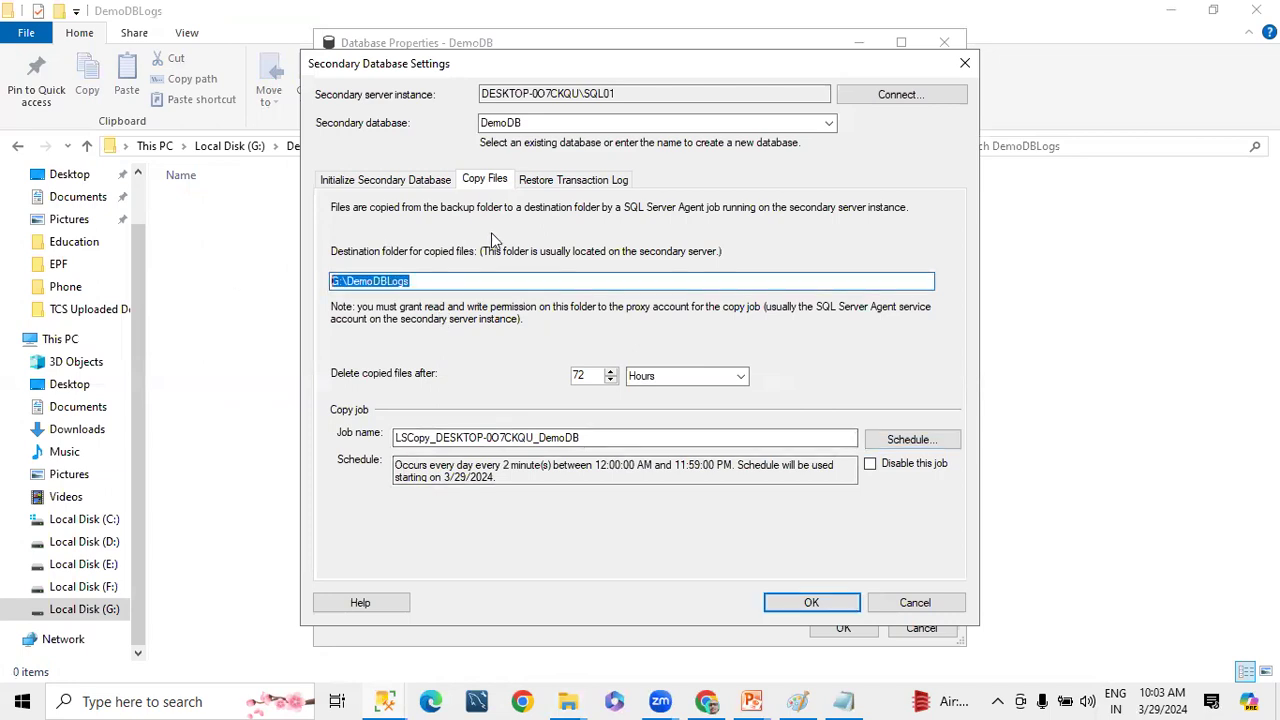
{"action": "left_click", "coordinate": [576, 180]}
{"action": "left_click", "coordinate": [387, 291]}
{"action": "left_click", "coordinate": [407, 316]}
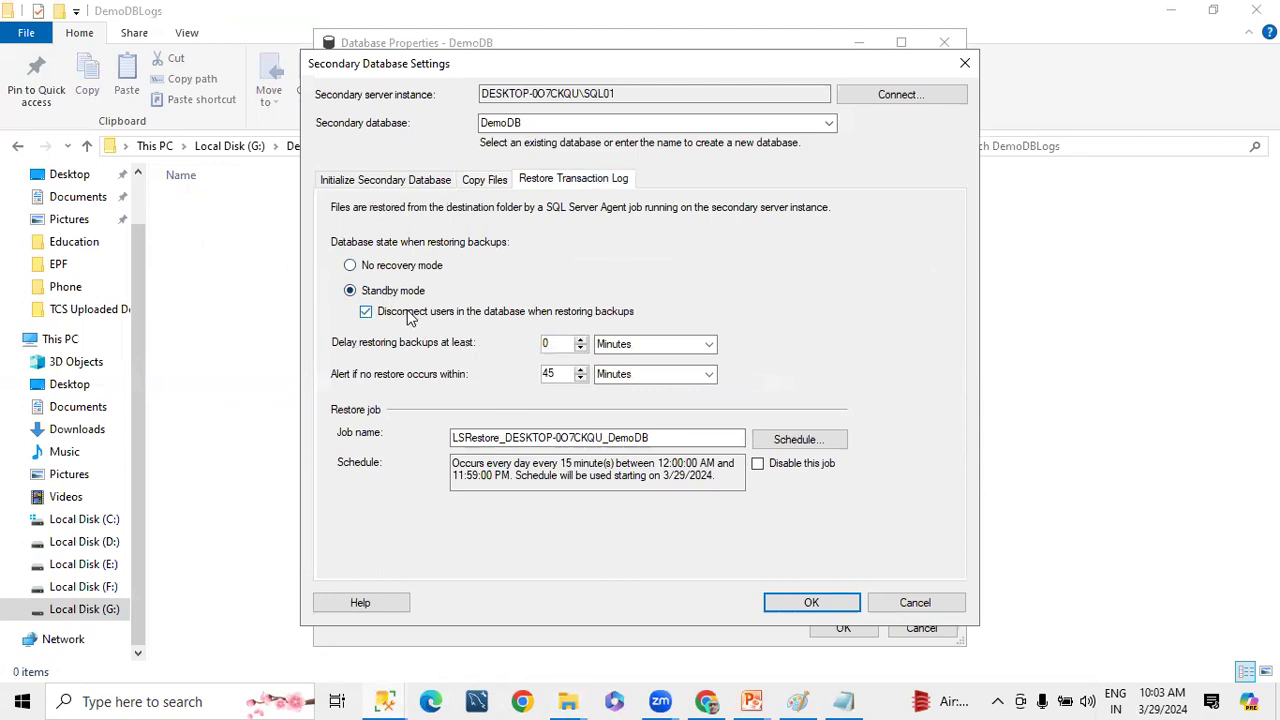
Schedule the restore job for DemoDB to occur every 2 minutes
{"action": "left_click", "coordinate": [798, 439]}
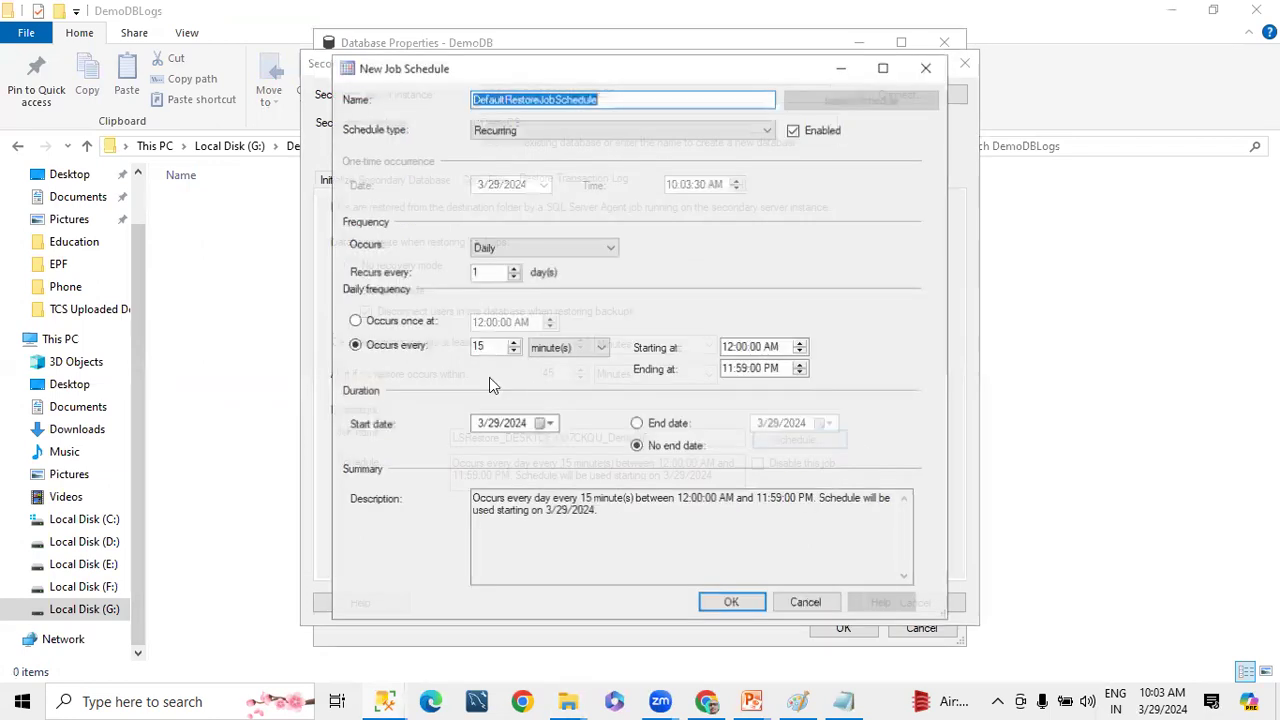
{"action": "left_click_drag", "start_coordinate": [491, 346], "coordinate": [280, 353]}
{"action": "type", "text": "2"}
{"action": "left_click", "coordinate": [732, 604]}
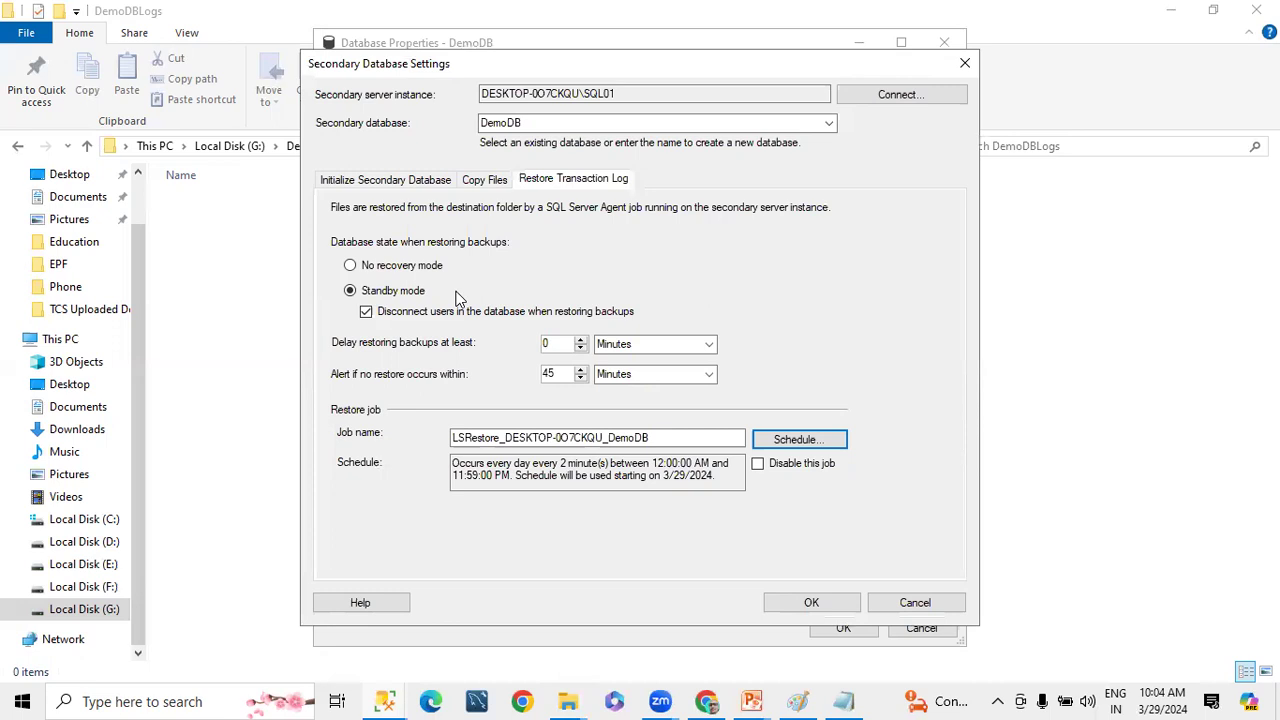
Accept the secondary database settings and save DemoDB's log shipping configuration, closing the progress window once it finishes
{"action": "left_click", "coordinate": [810, 603]}
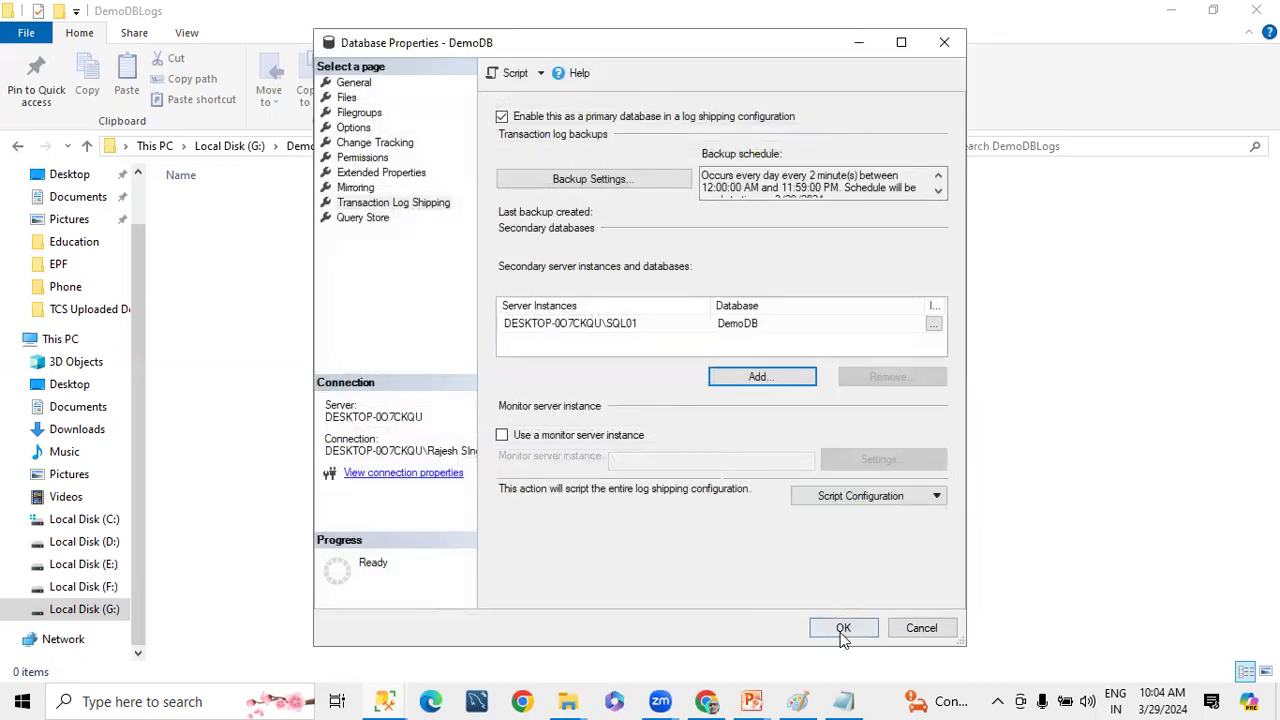
{"action": "left_click", "coordinate": [843, 628]}
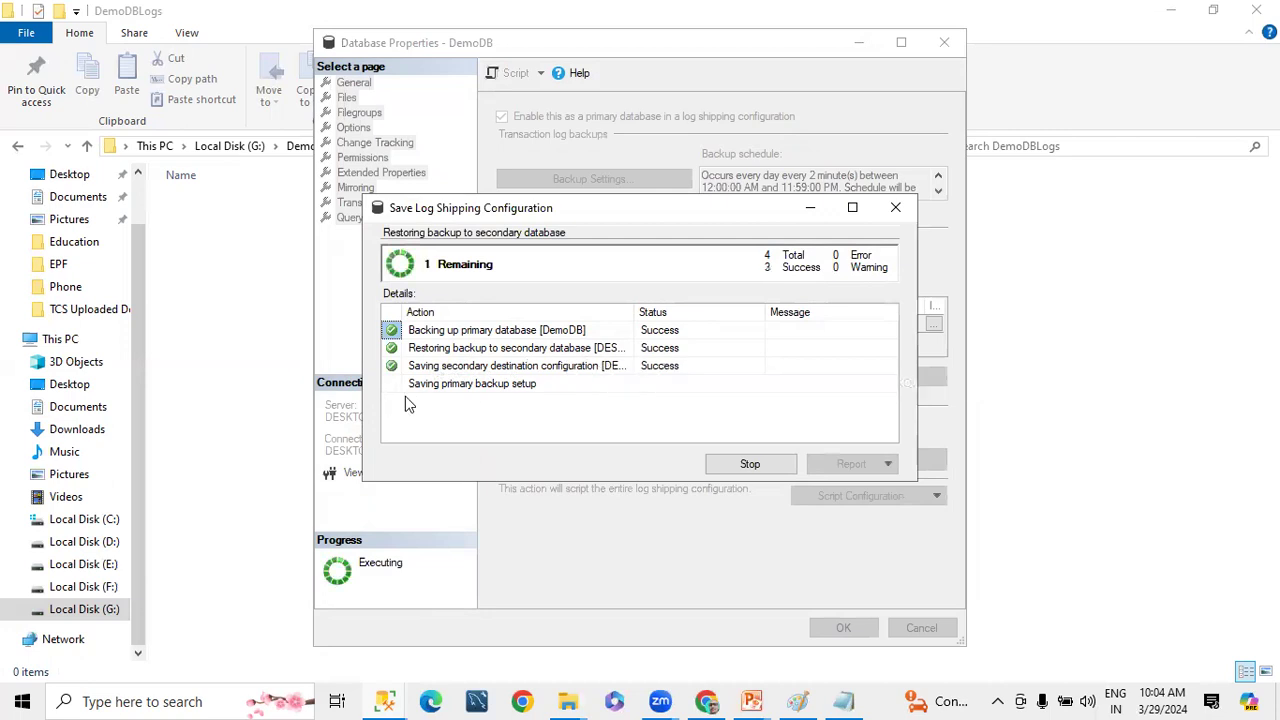
{"action": "left_click", "coordinate": [748, 464]}
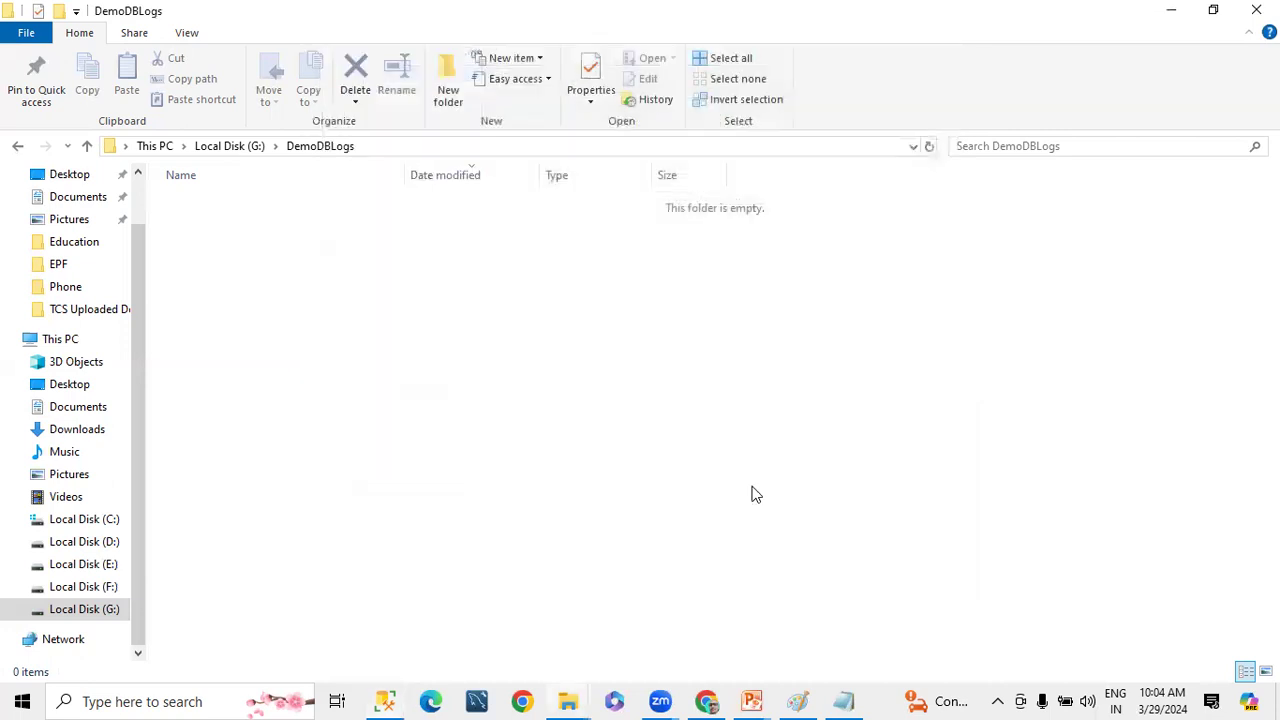
Switch to SQL Server Management Studio, refresh the SQL01 instance and show the tables in its DemoDB database
{"action": "left_click", "coordinate": [385, 701]}
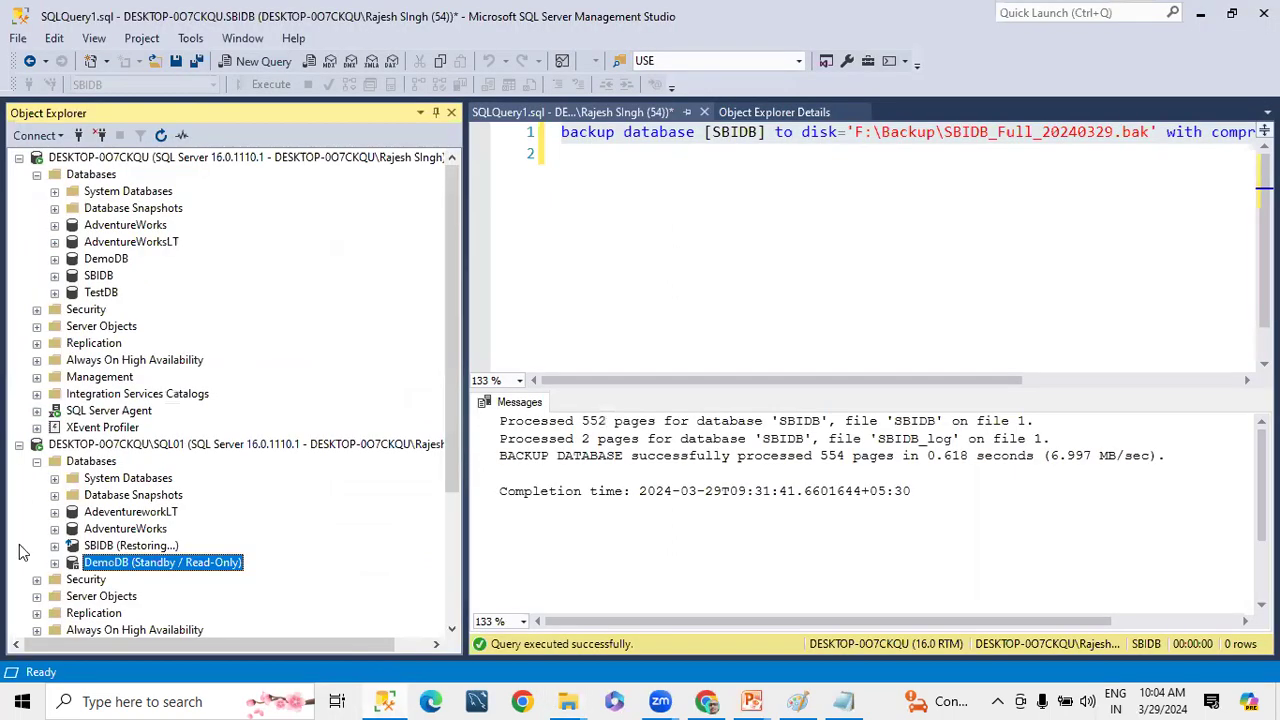
{"action": "left_click", "coordinate": [132, 446]}
{"action": "left_click", "coordinate": [166, 136]}
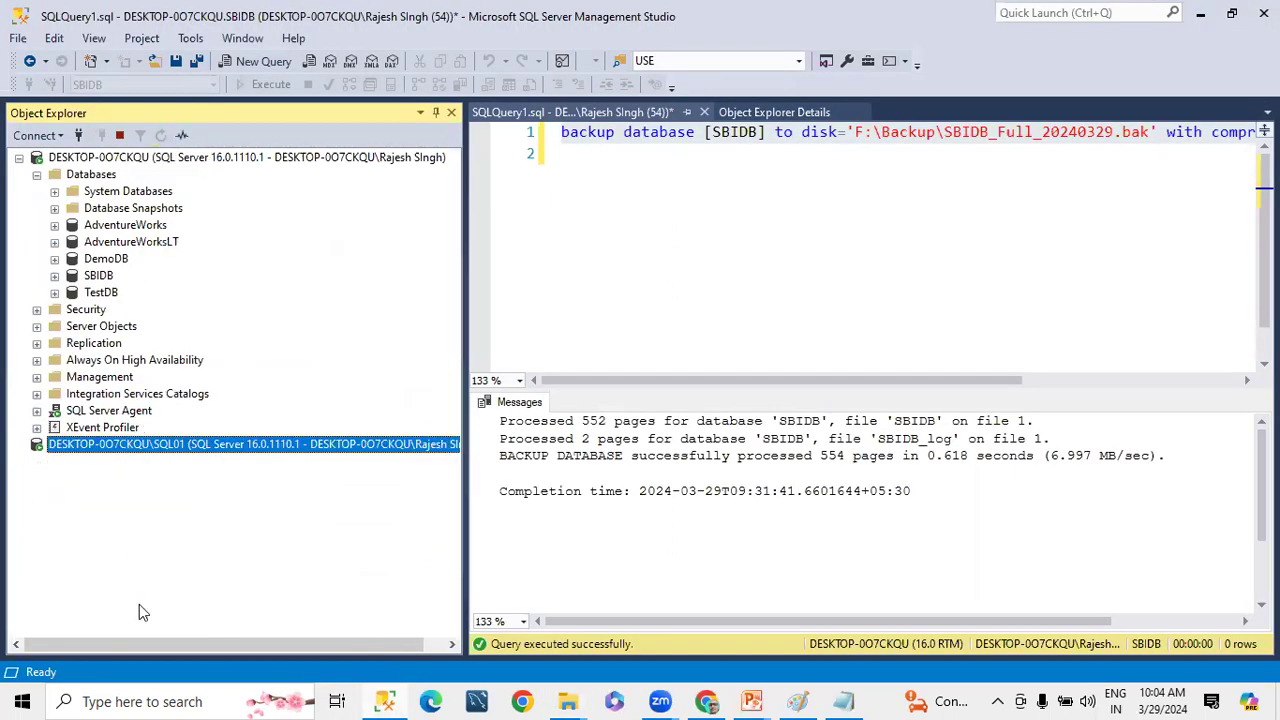
{"action": "left_click", "coordinate": [37, 461]}
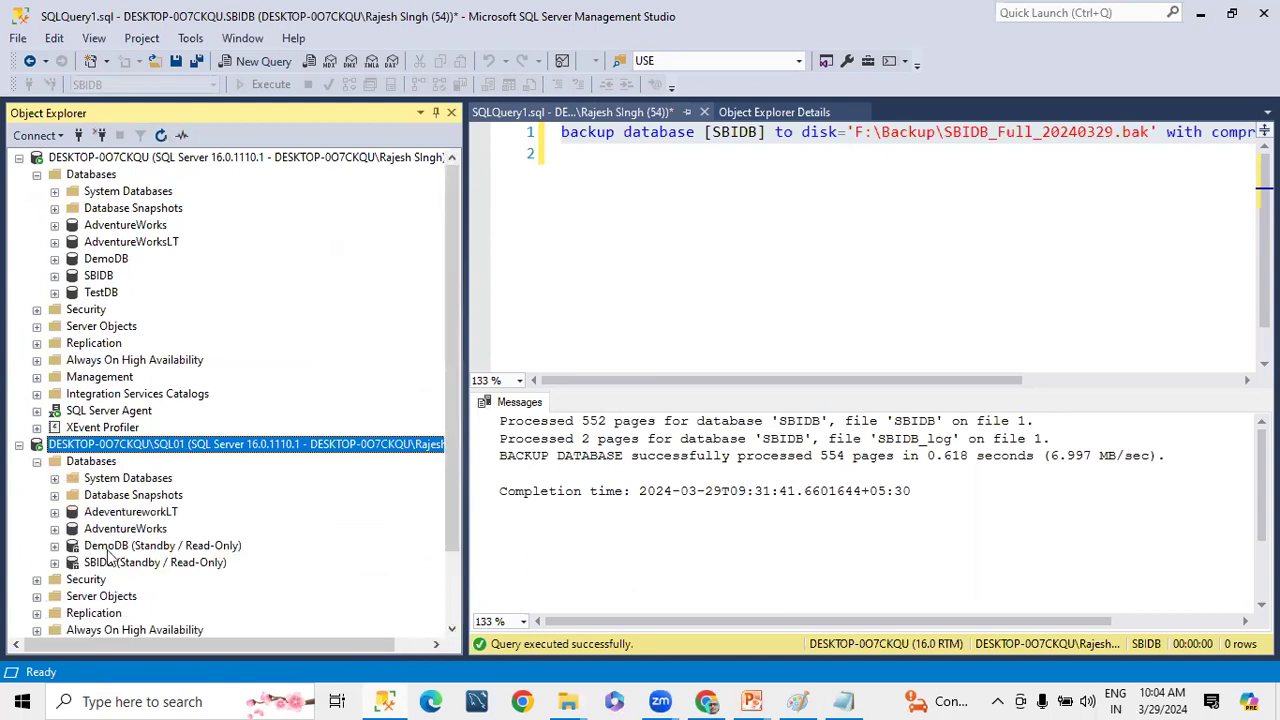
{"action": "left_click", "coordinate": [54, 546]}
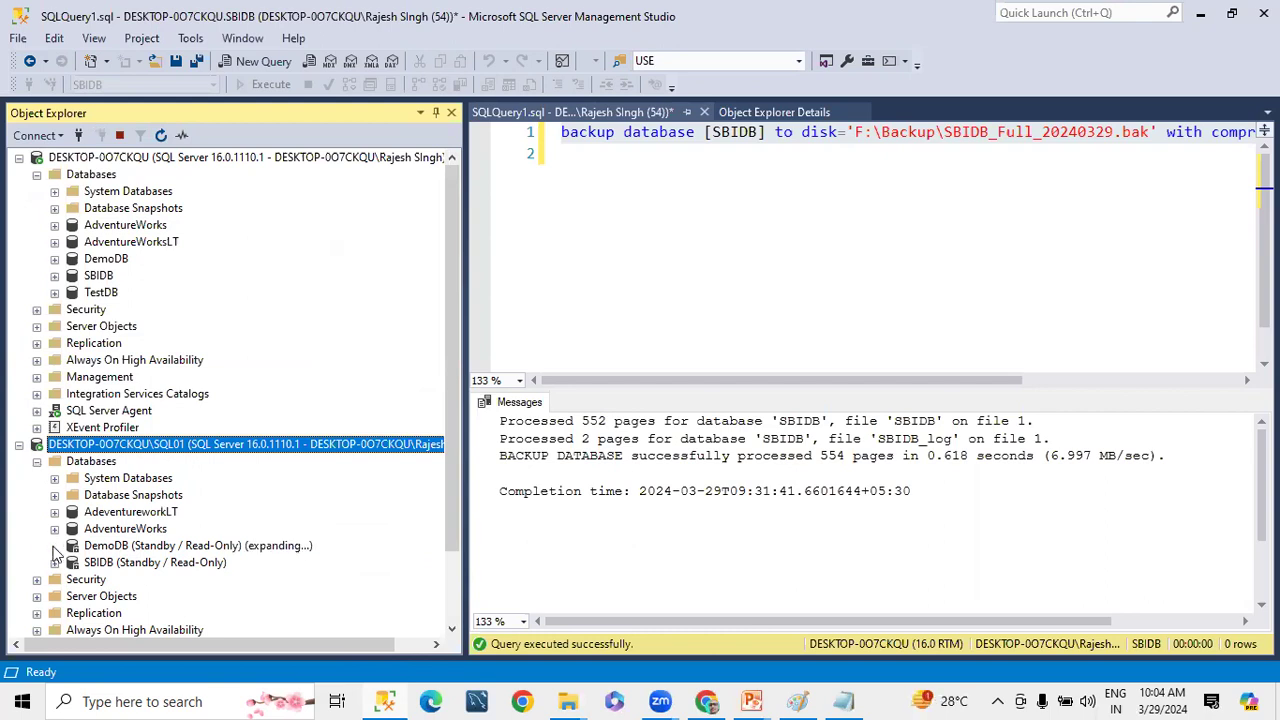
{"action": "left_click", "coordinate": [76, 477]}
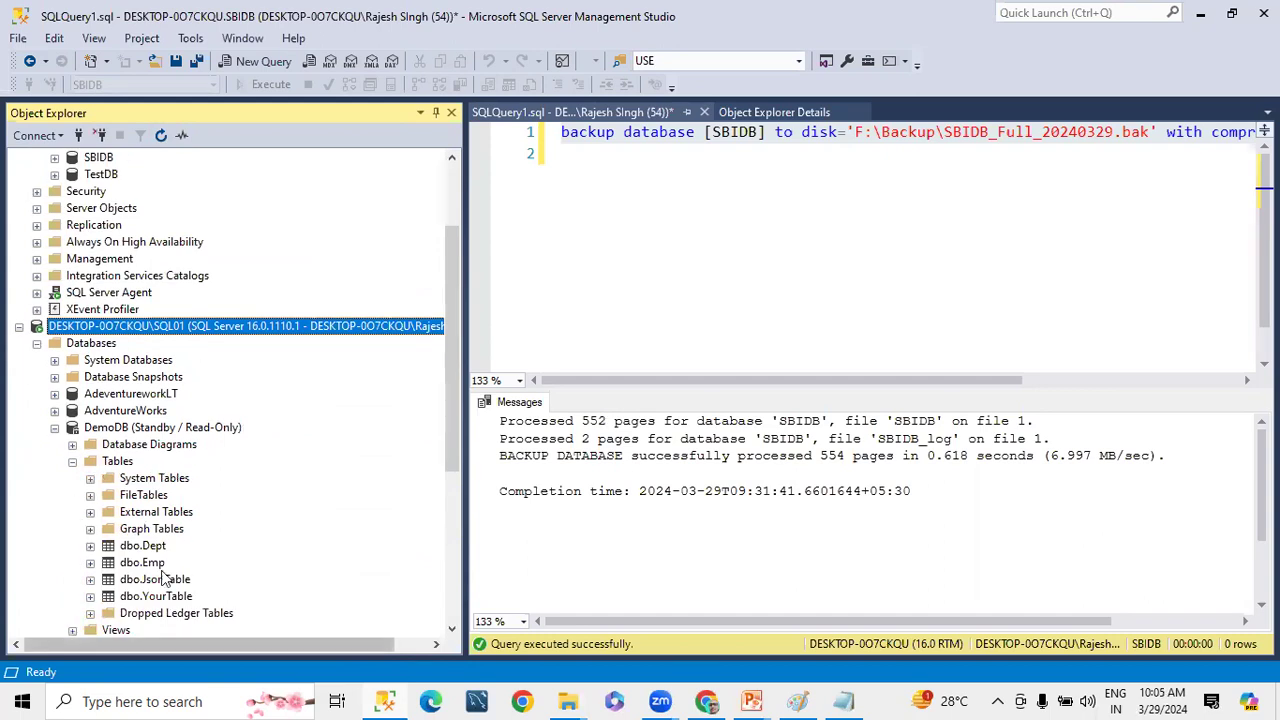
Show the tables of DemoDB on the primary instance for comparison, and collapse the primary server and SQL01's DemoDB
{"action": "scroll", "coordinate": [236, 375], "scroll_direction": "up", "scroll_amount": 3}
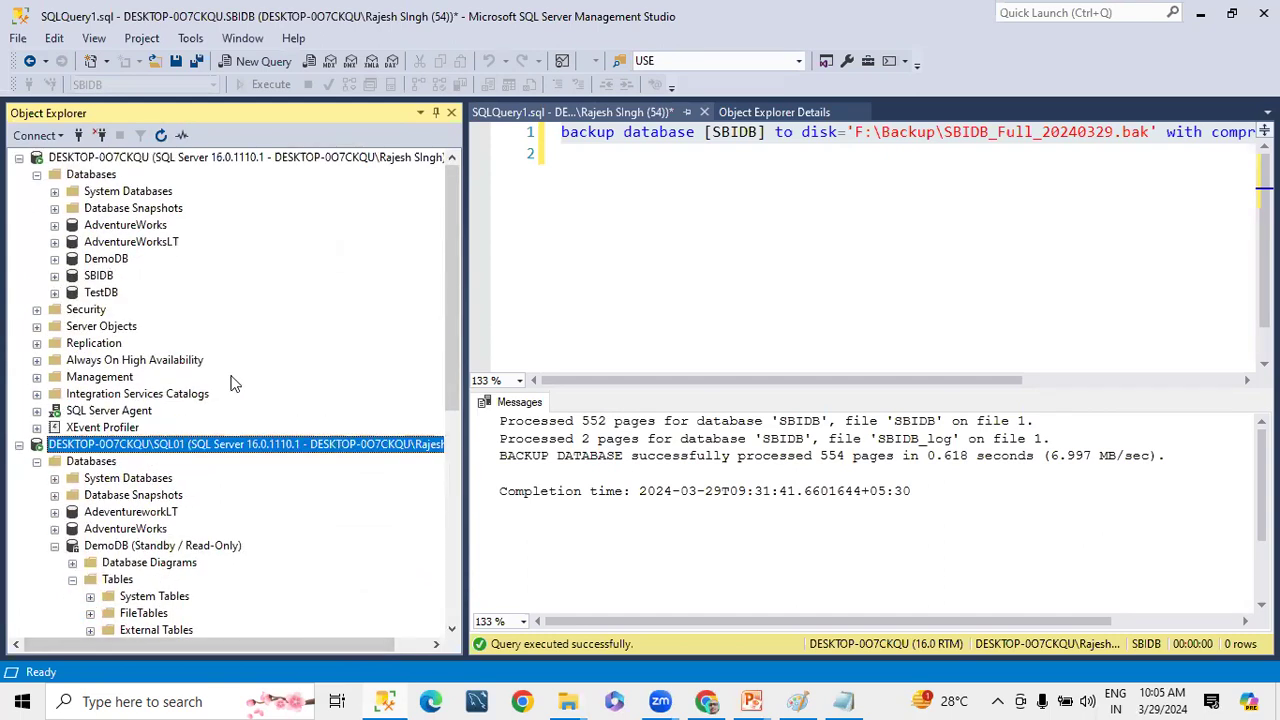
{"action": "left_click", "coordinate": [54, 259]}
{"action": "left_click", "coordinate": [72, 292]}
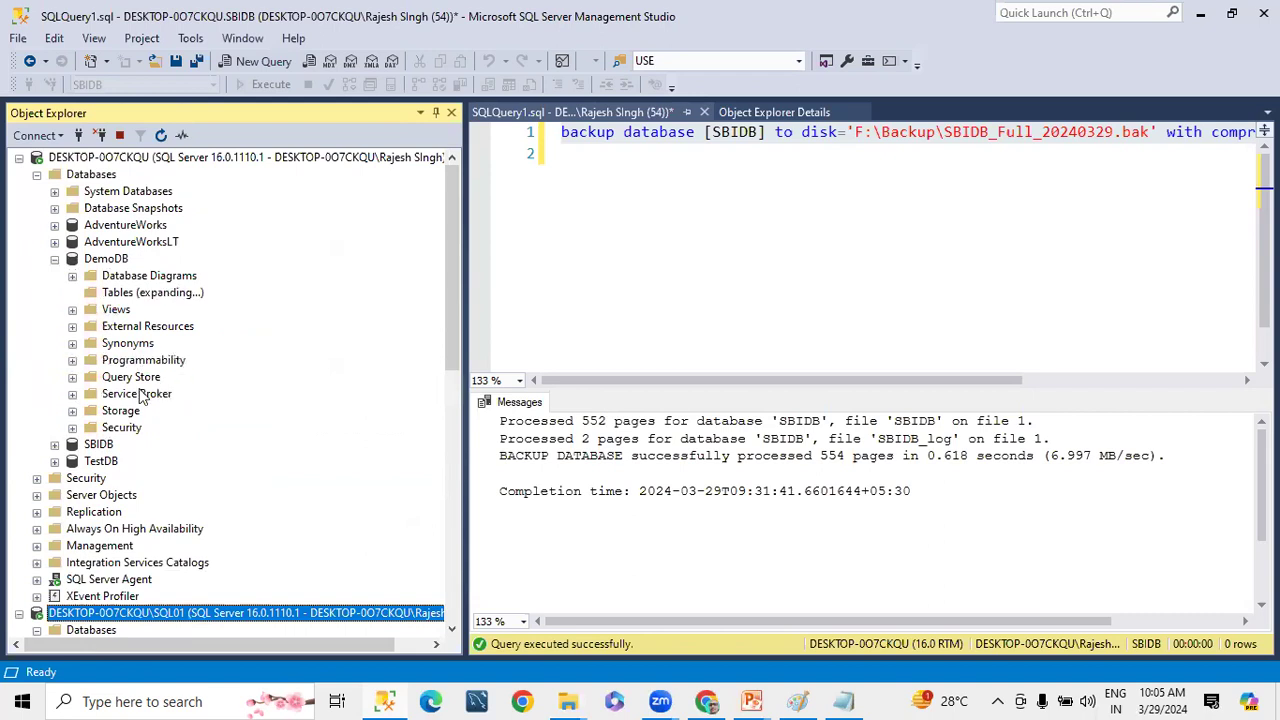
{"action": "left_click", "coordinate": [55, 259]}
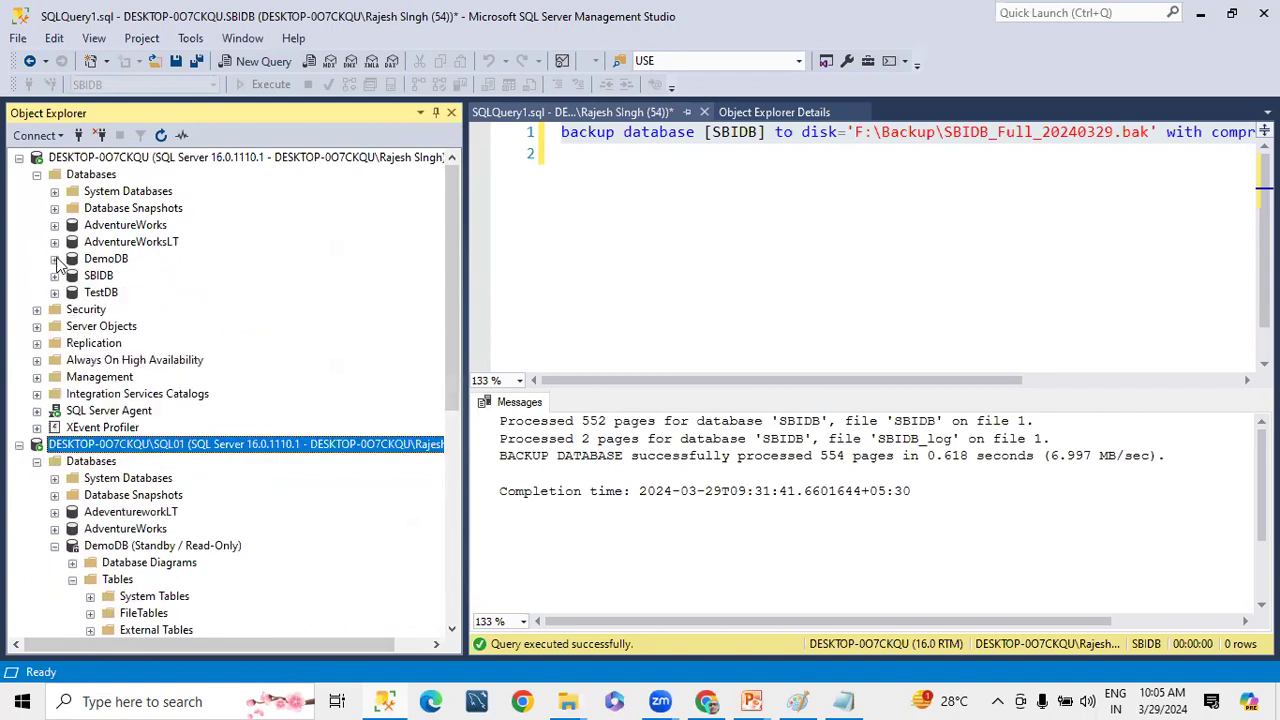
{"action": "left_click", "coordinate": [19, 158]}
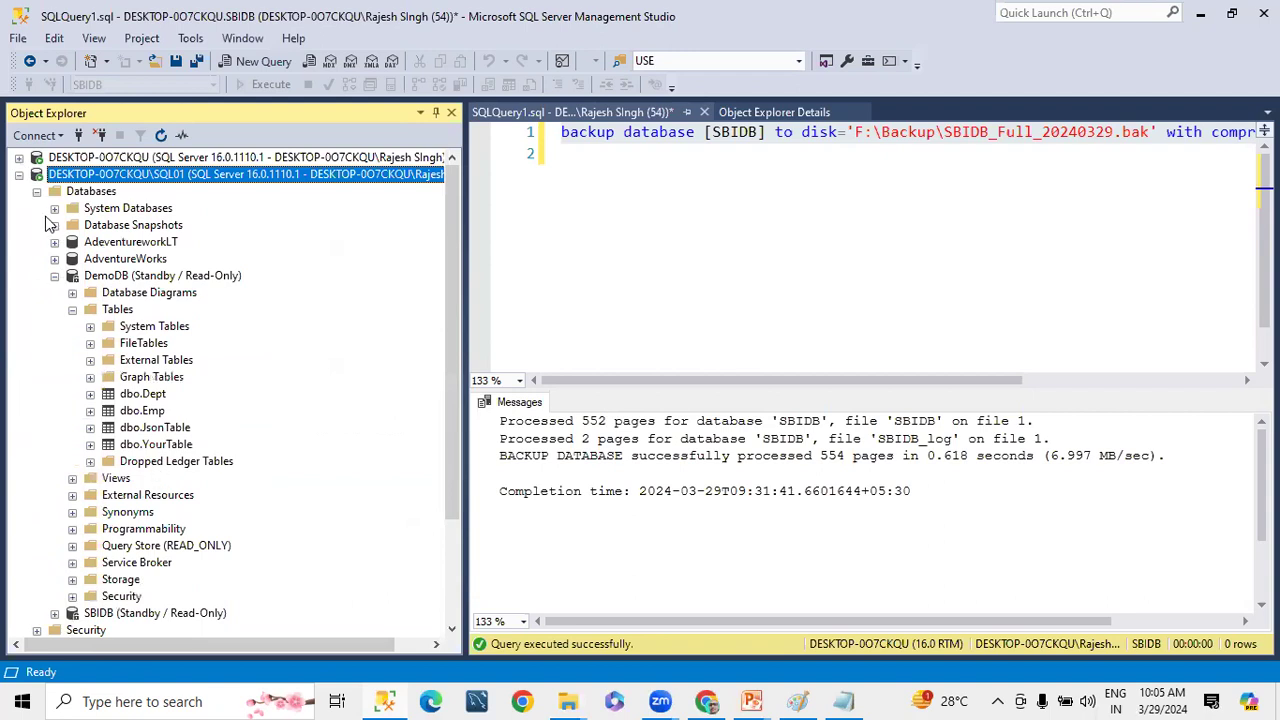
{"action": "left_click", "coordinate": [54, 276]}
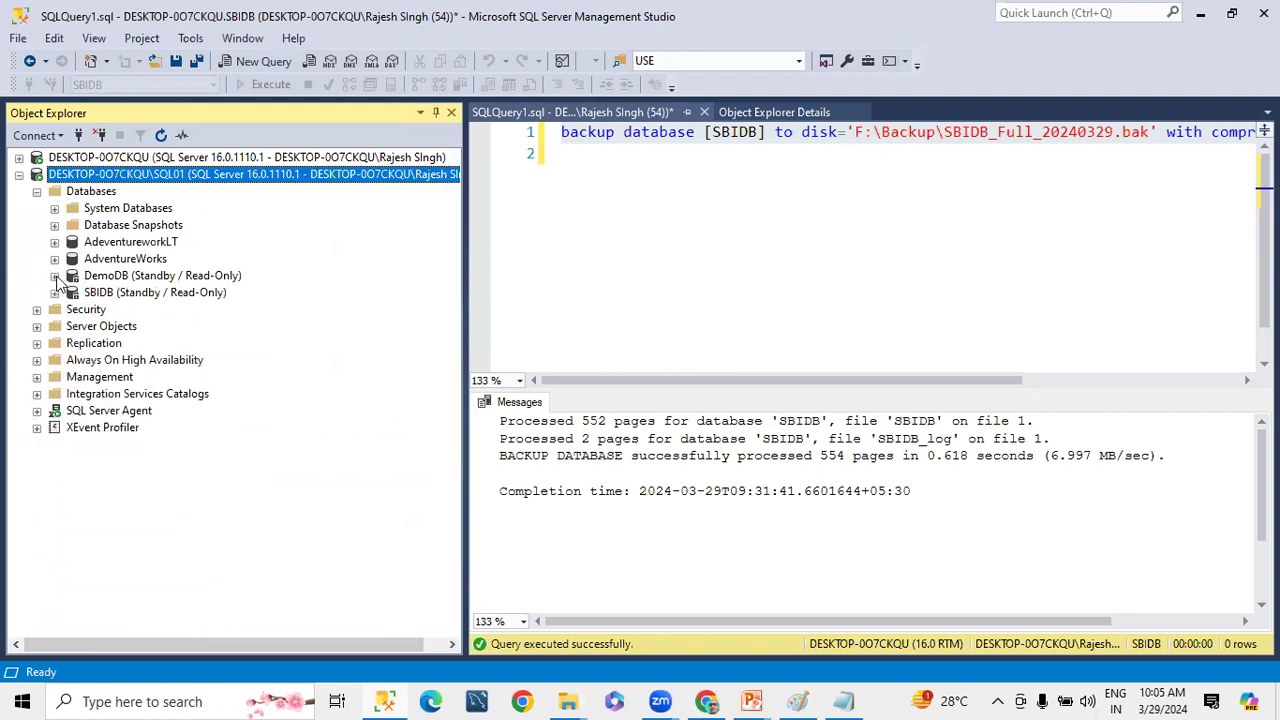
Open the Job Activity Monitor of the primary instance's SQL Server Agent and maximize it
{"action": "left_click", "coordinate": [19, 158]}
{"action": "left_click", "coordinate": [37, 411]}
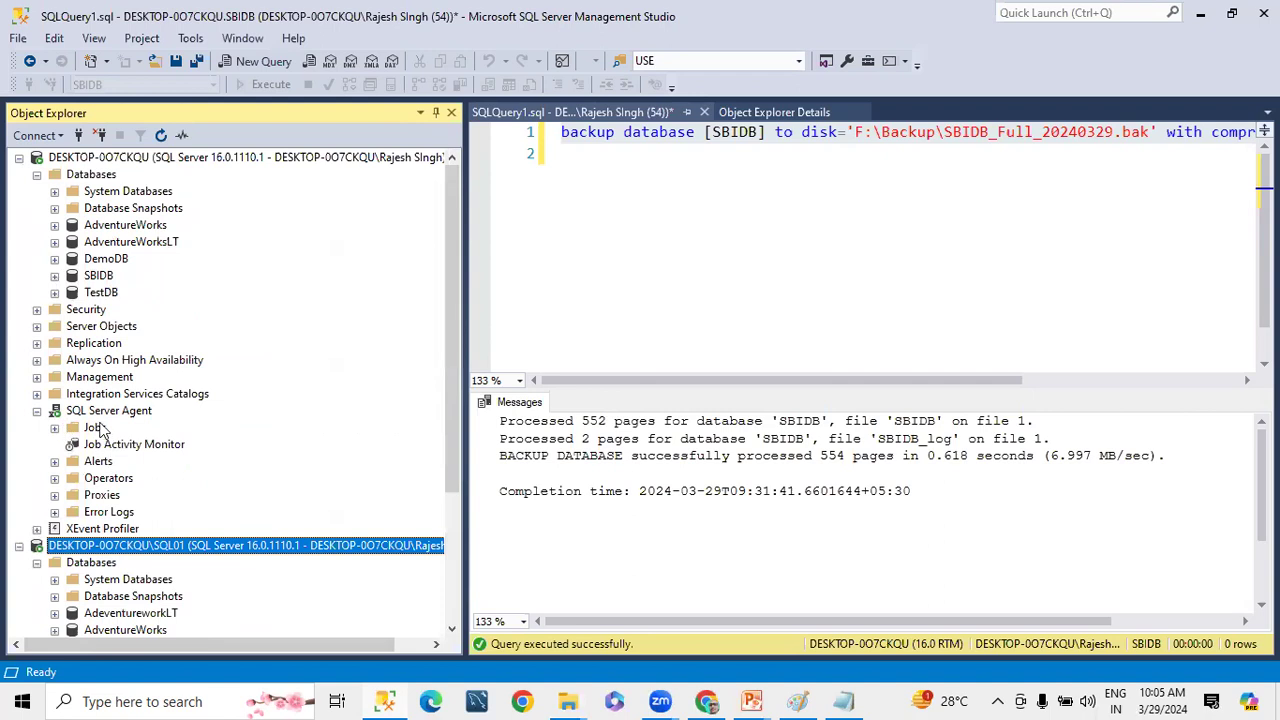
{"action": "right_click", "coordinate": [105, 448]}
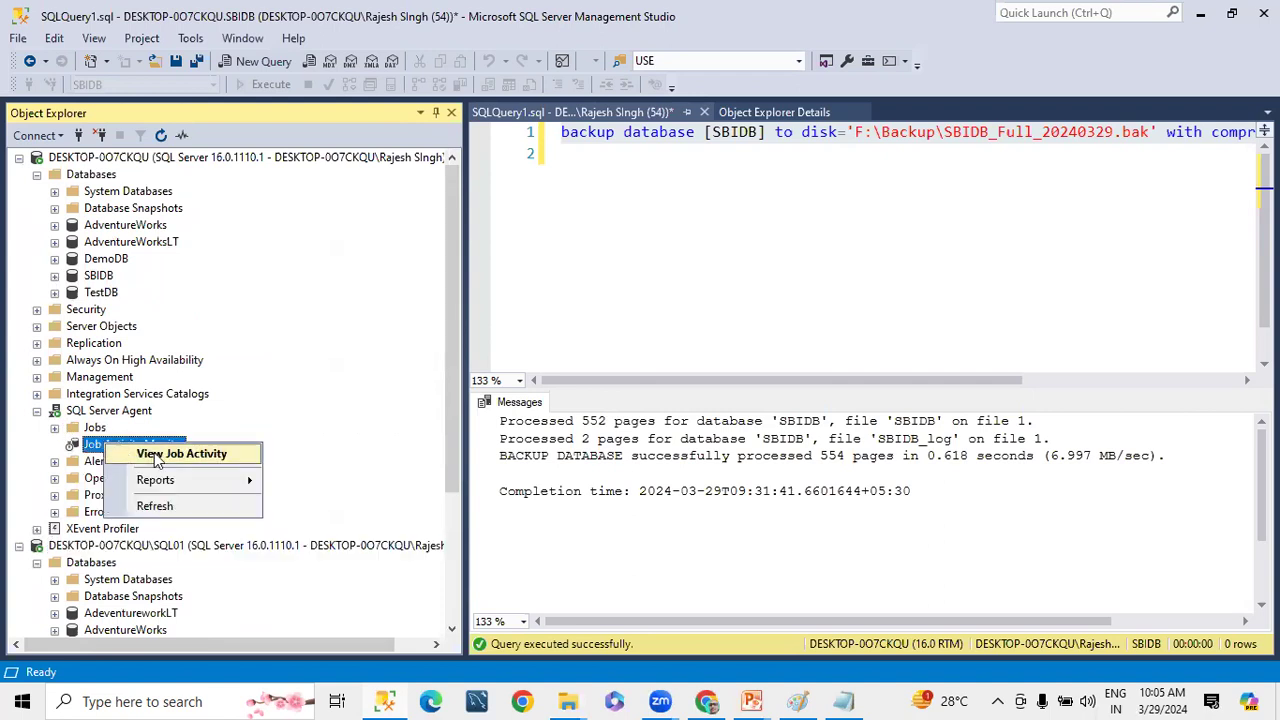
{"action": "left_click", "coordinate": [158, 455]}
{"action": "left_click", "coordinate": [912, 50]}
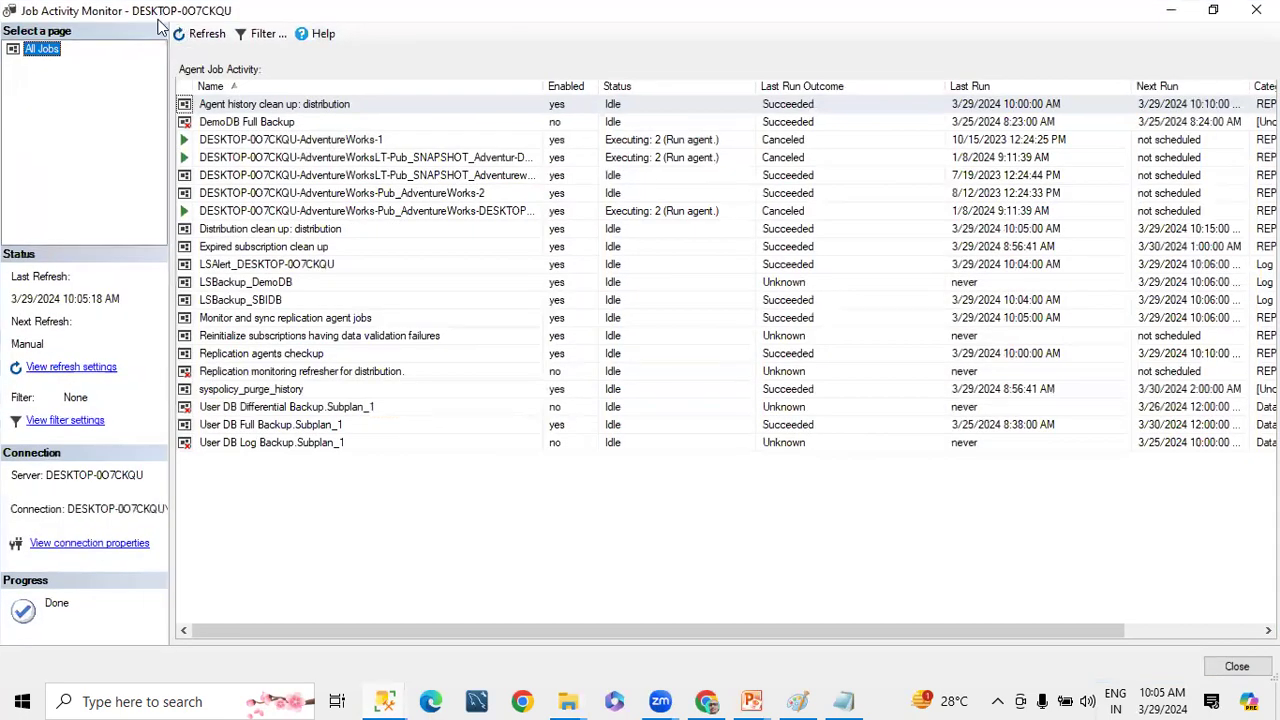
Filter the primary instance's agent jobs by the name LS and apply the filter
{"action": "left_click_drag", "start_coordinate": [160, 18], "coordinate": [162, 184]}
{"action": "left_click", "coordinate": [255, 200]}
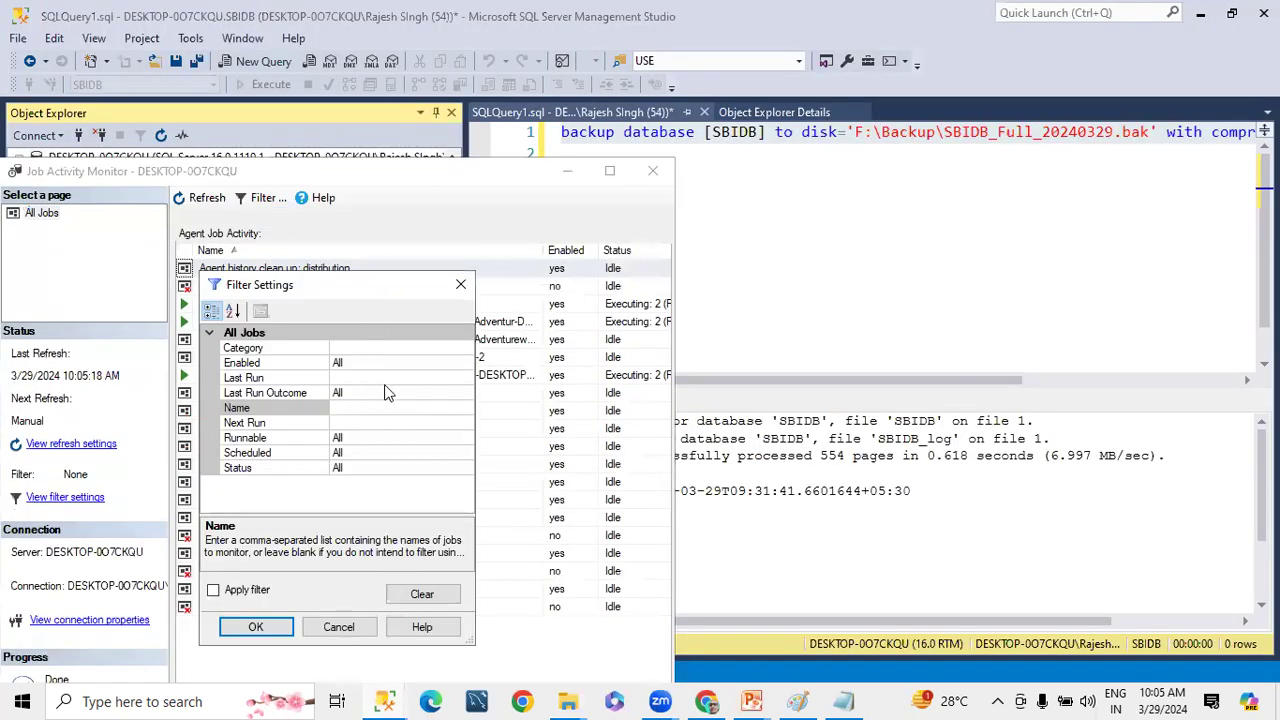
{"action": "left_click", "coordinate": [381, 409]}
{"action": "type", "text": "LS"}
{"action": "left_click", "coordinate": [213, 590]}
{"action": "left_click", "coordinate": [245, 624]}
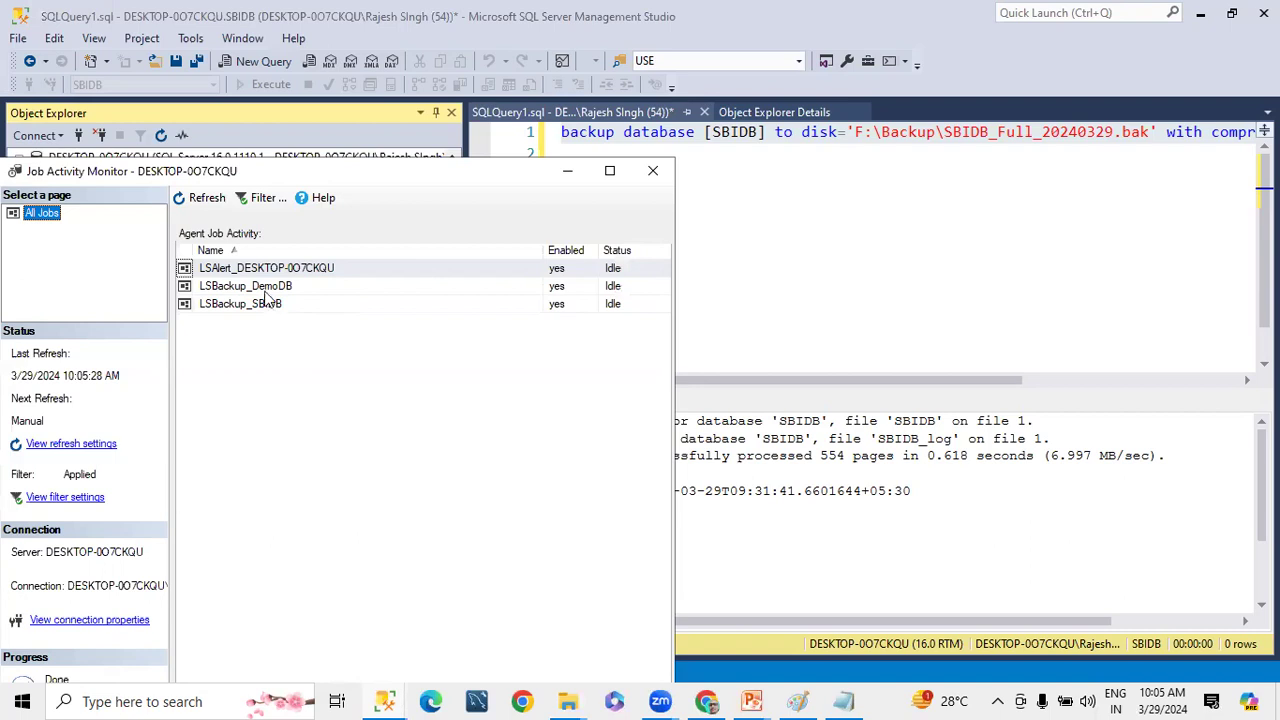
Check the run details of the LSBackup_DemoDB and LSAlert jobs in the maximized monitor, refresh the job list, and close the monitor
{"action": "left_click", "coordinate": [268, 290]}
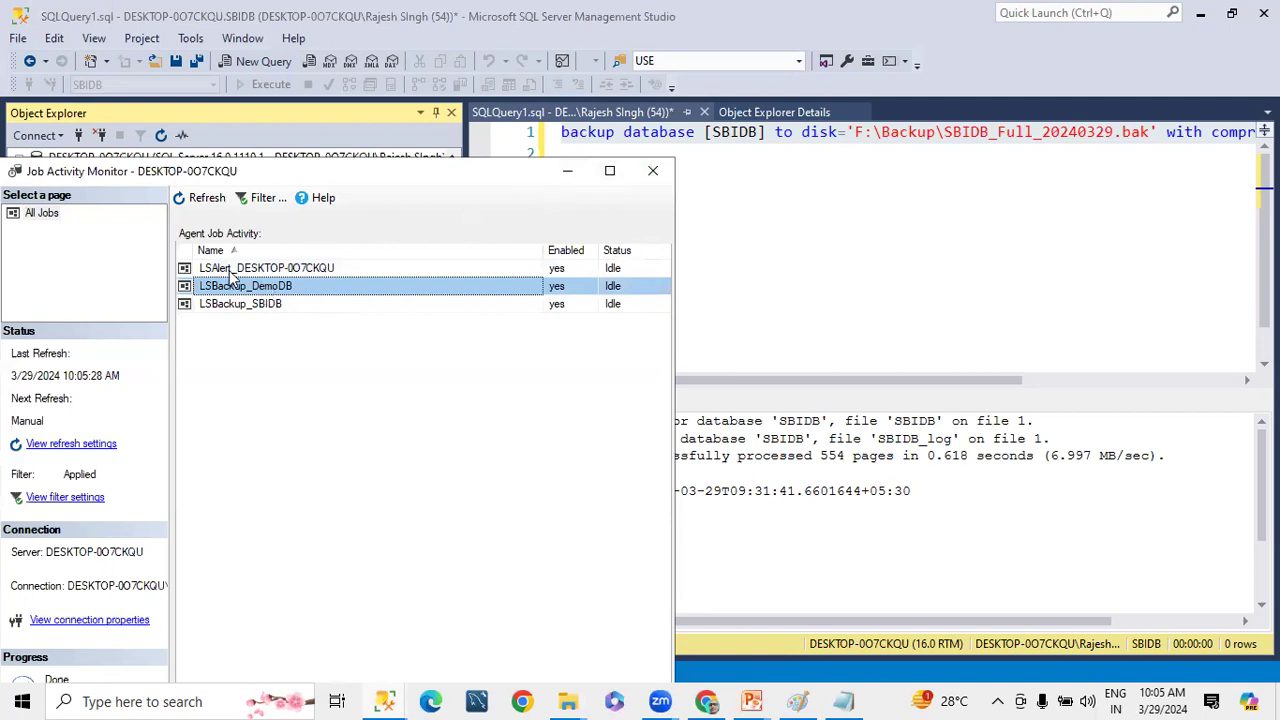
{"action": "left_click", "coordinate": [232, 272]}
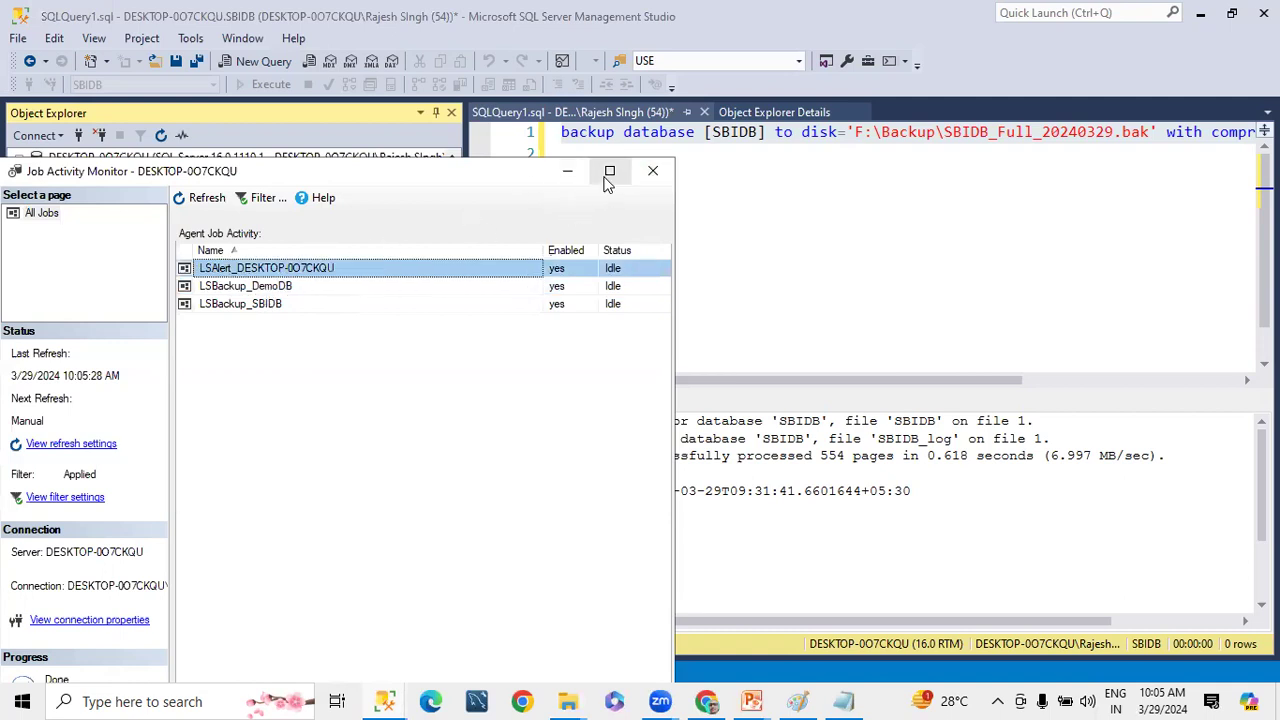
{"action": "left_click", "coordinate": [609, 171]}
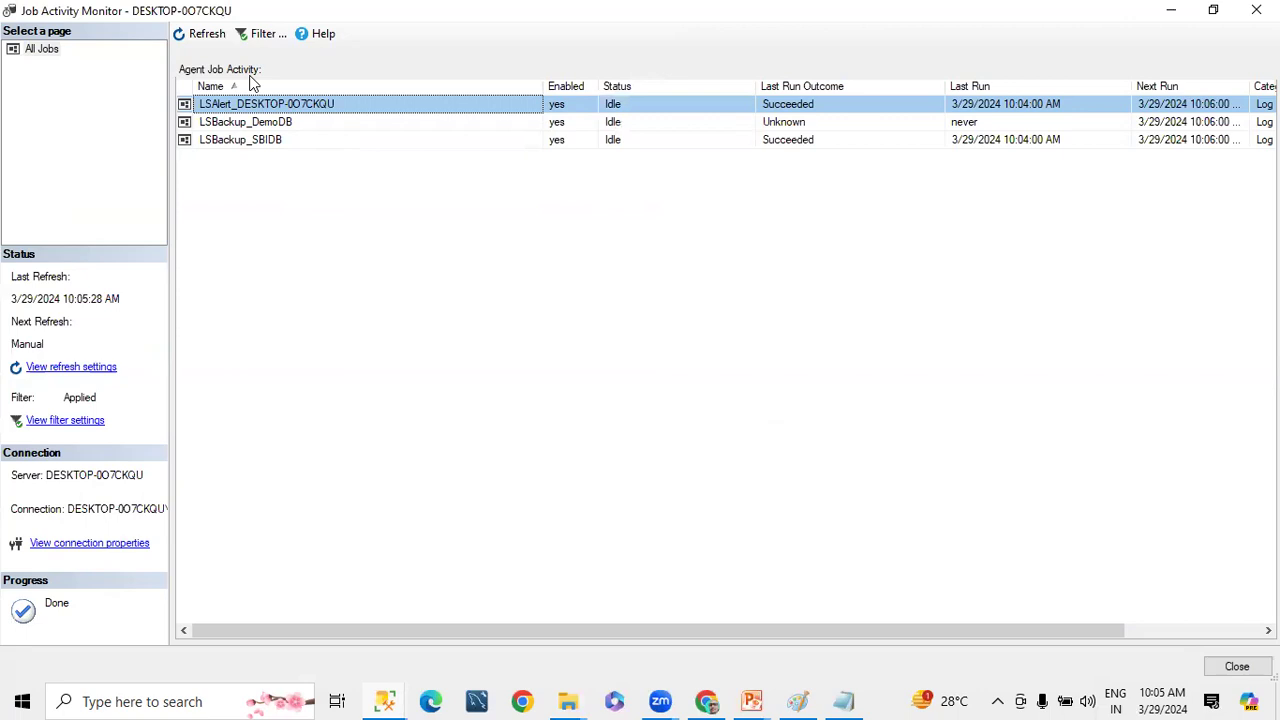
{"action": "left_click", "coordinate": [197, 34]}
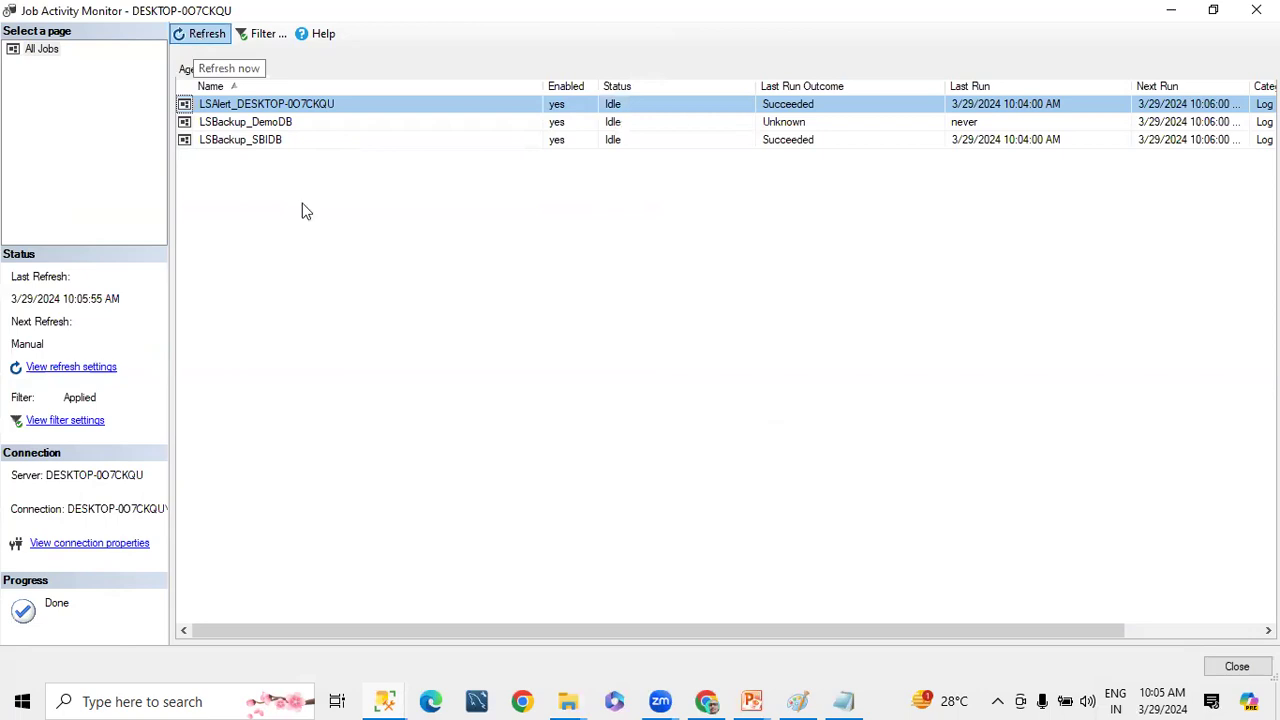
{"action": "left_click", "coordinate": [1237, 666]}
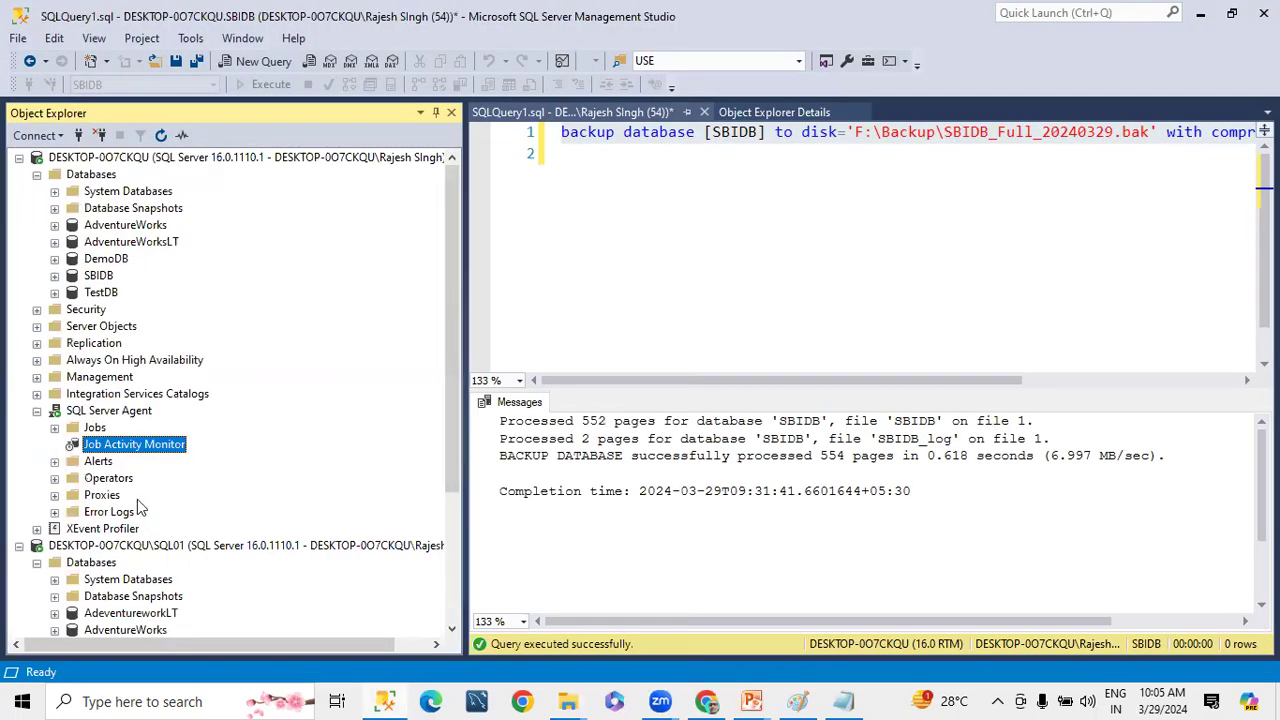
Collapse the primary's SQL Server Agent and open the Job Activity Monitor of the SQL01 instance
{"action": "left_click", "coordinate": [37, 410]}
{"action": "scroll", "coordinate": [60, 415], "scroll_direction": "down", "scroll_amount": 3}
{"action": "scroll", "coordinate": [90, 590], "scroll_direction": "down", "scroll_amount": 1}
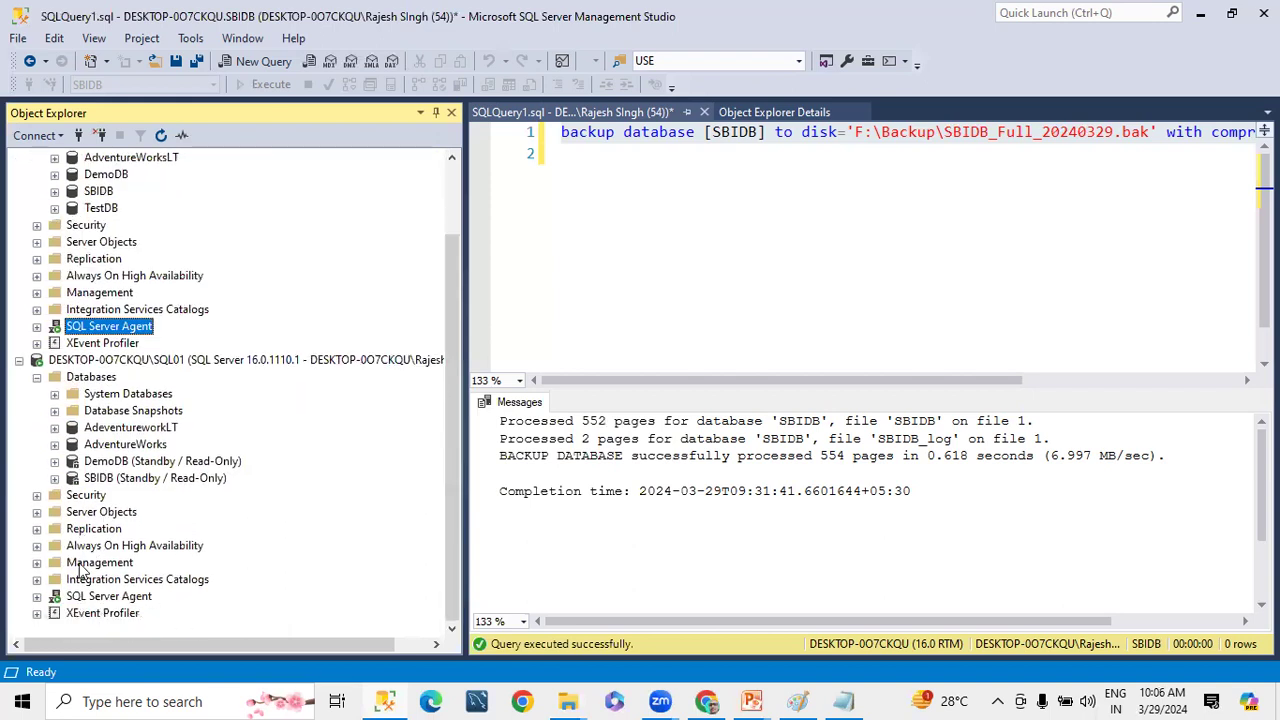
{"action": "left_click", "coordinate": [40, 597]}
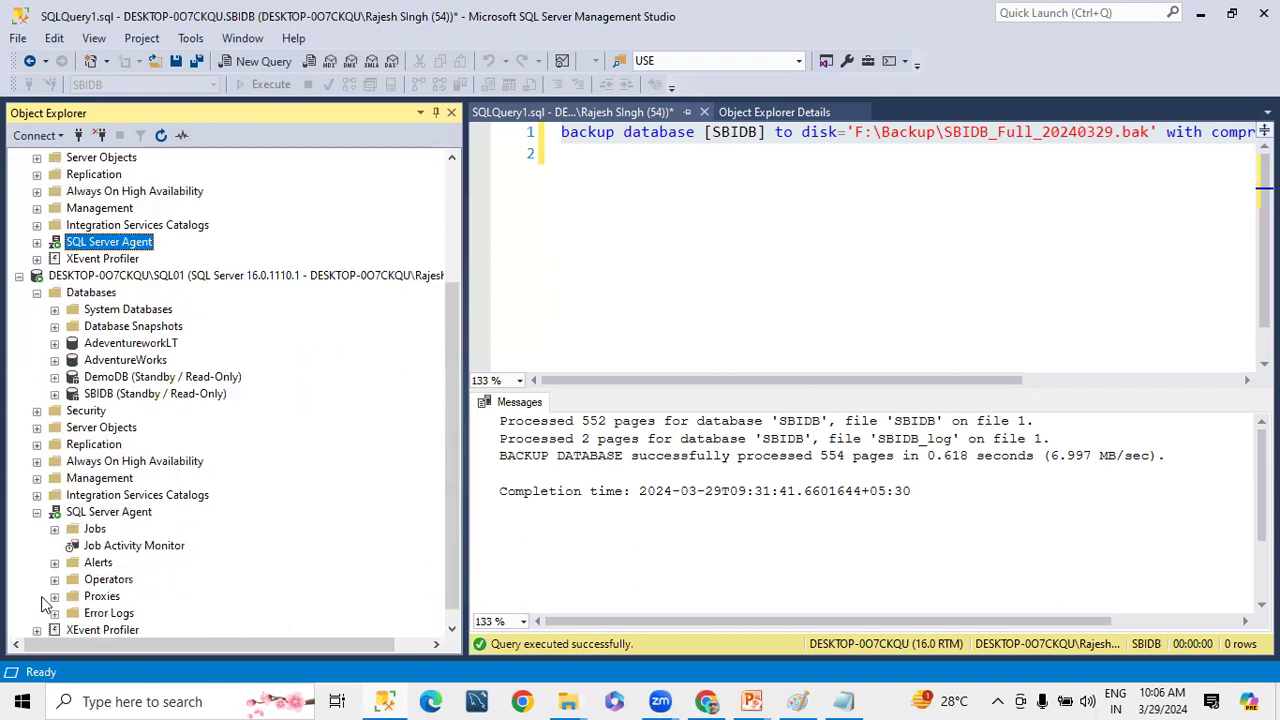
{"action": "right_click", "coordinate": [125, 548]}
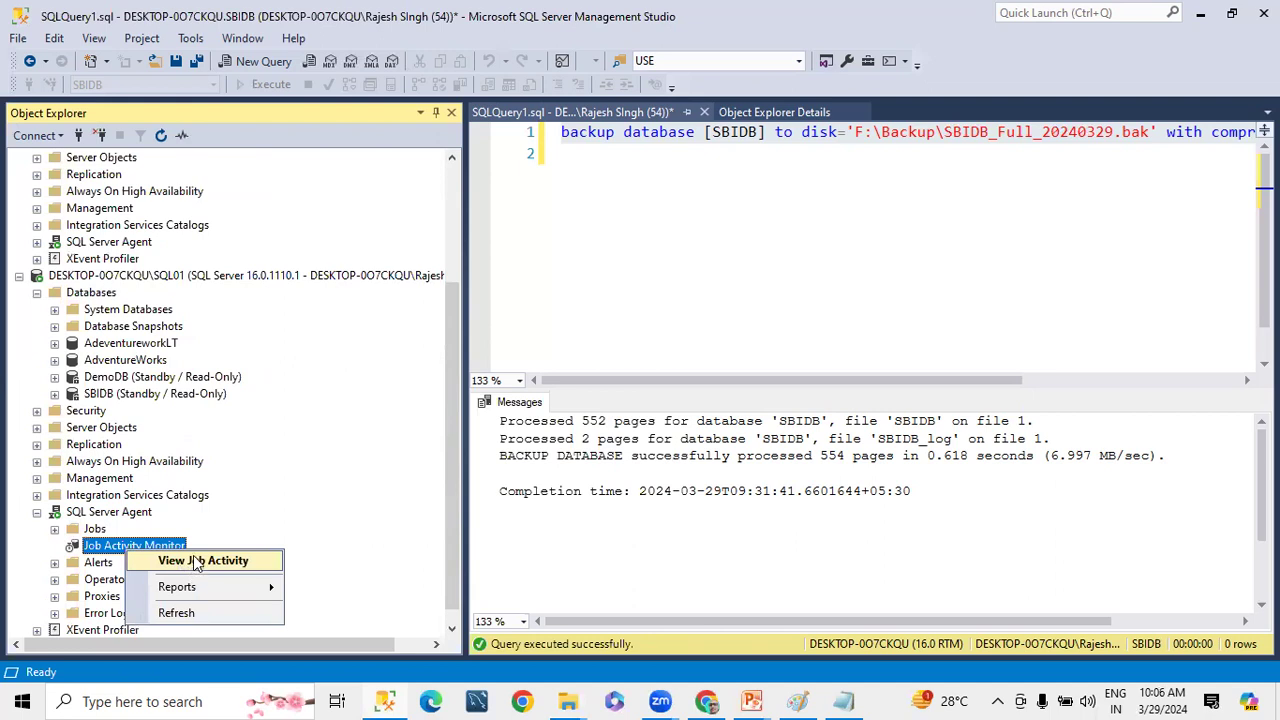
{"action": "left_click", "coordinate": [194, 561]}
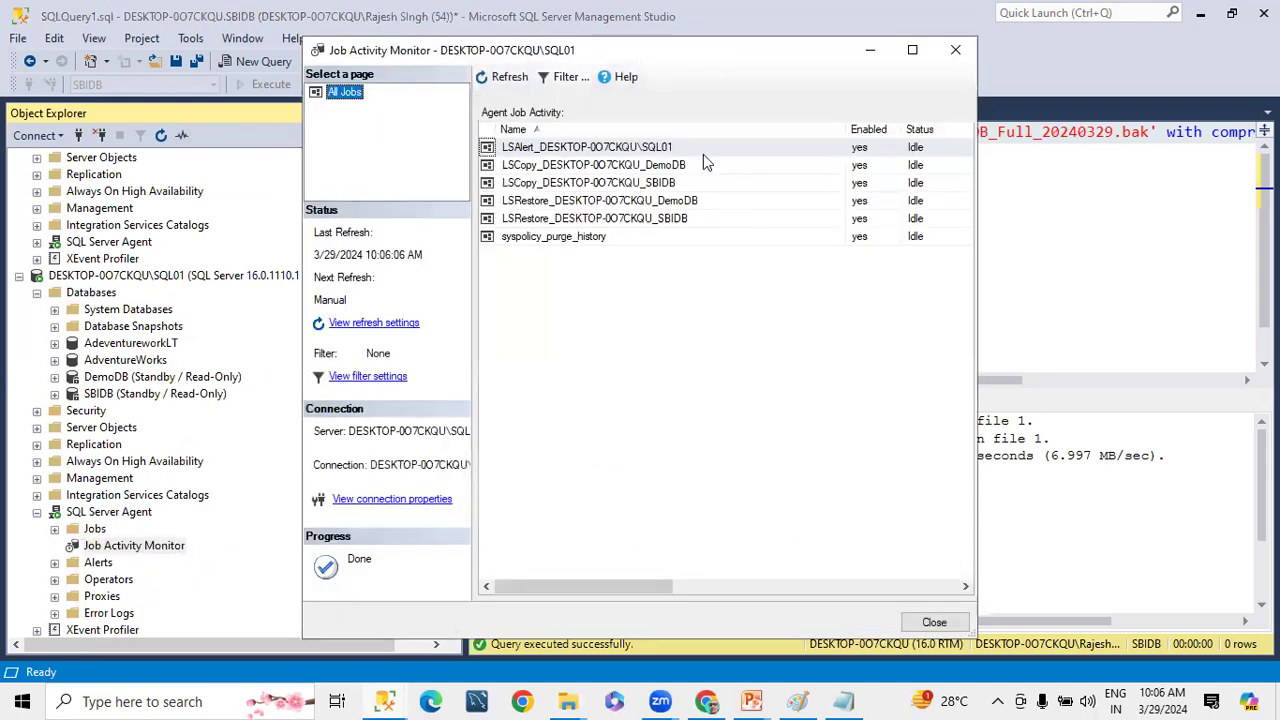
Filter the SQL01 instance's agent jobs by the name LS and apply the filter
{"action": "left_click", "coordinate": [565, 78]}
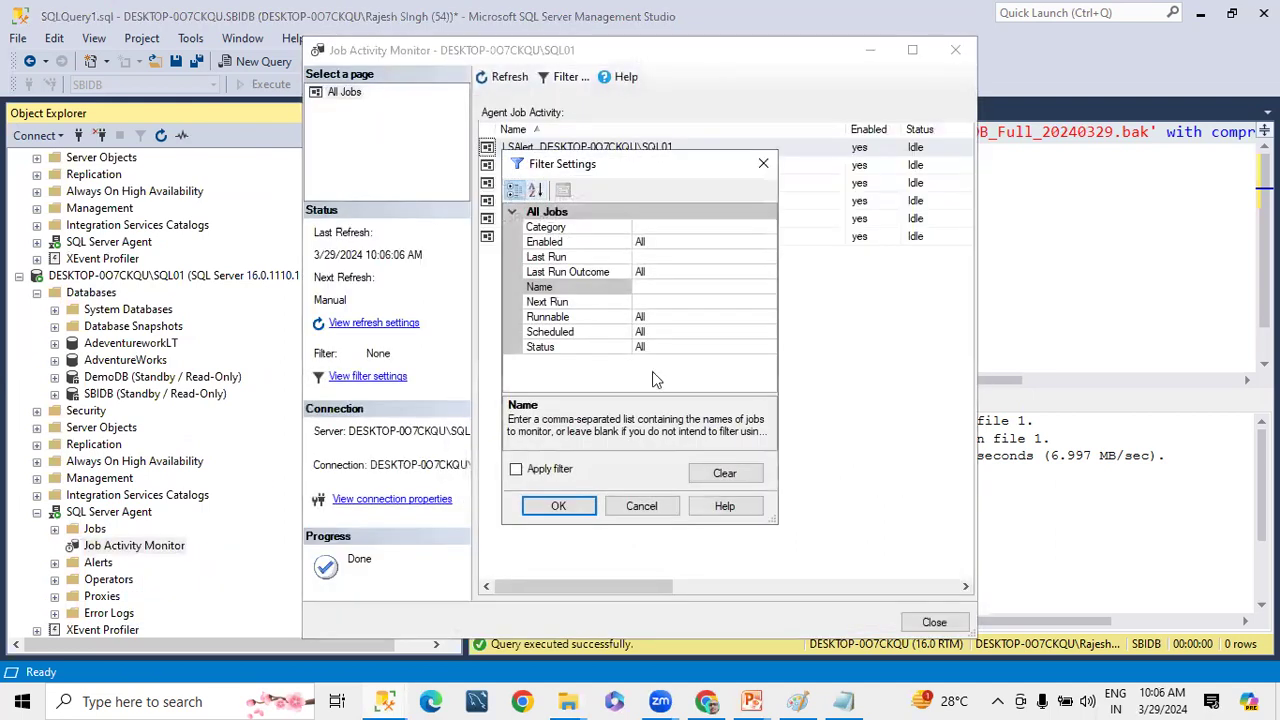
{"action": "left_click", "coordinate": [657, 289]}
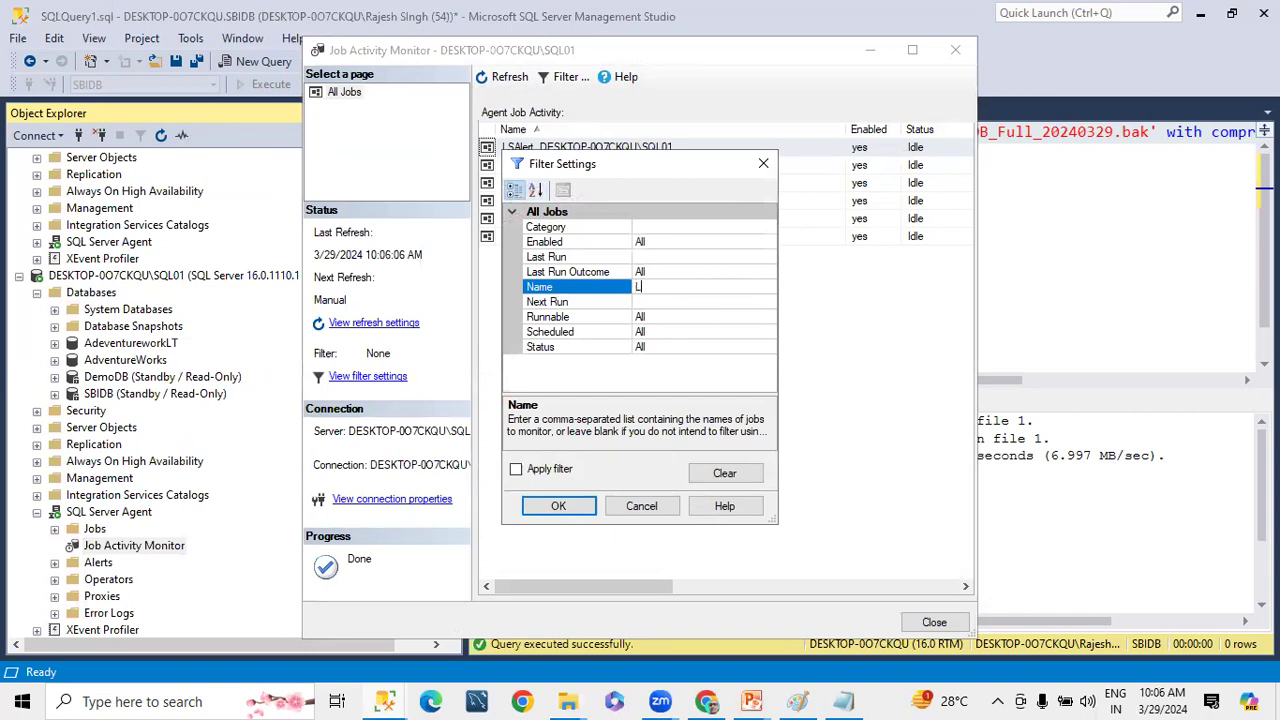
{"action": "left_click", "coordinate": [546, 467]}
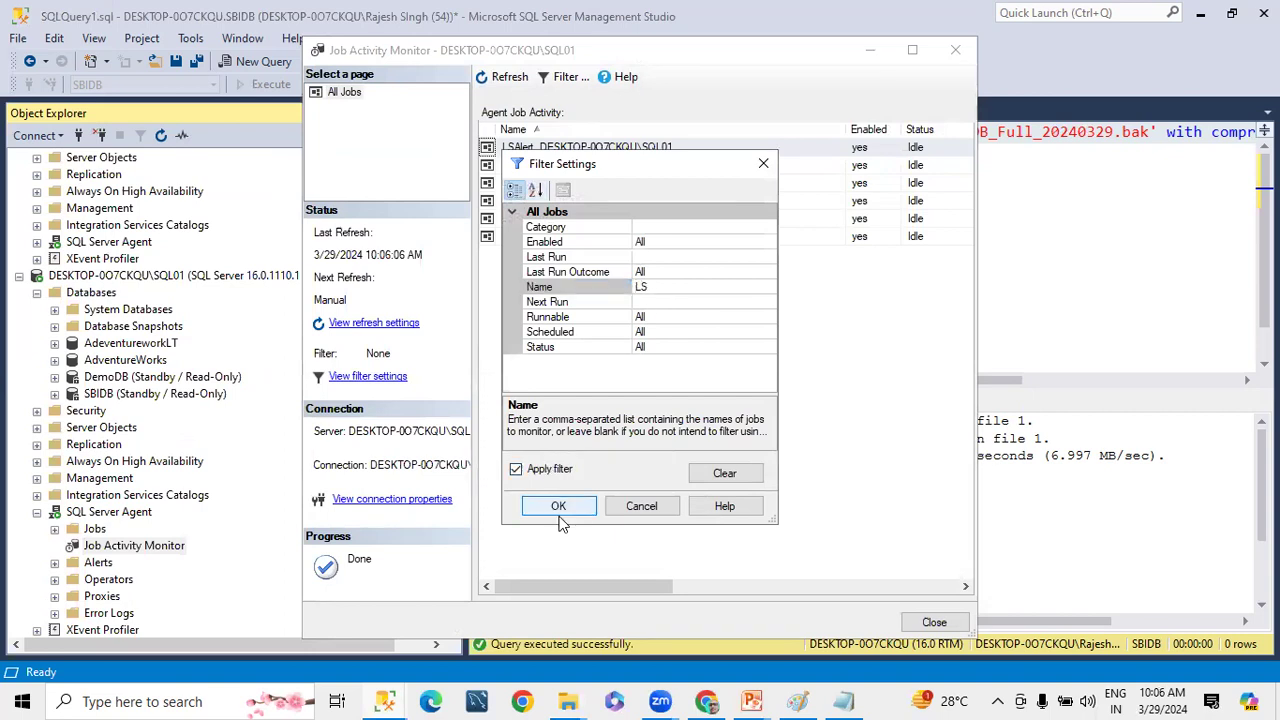
{"action": "left_click", "coordinate": [558, 508]}
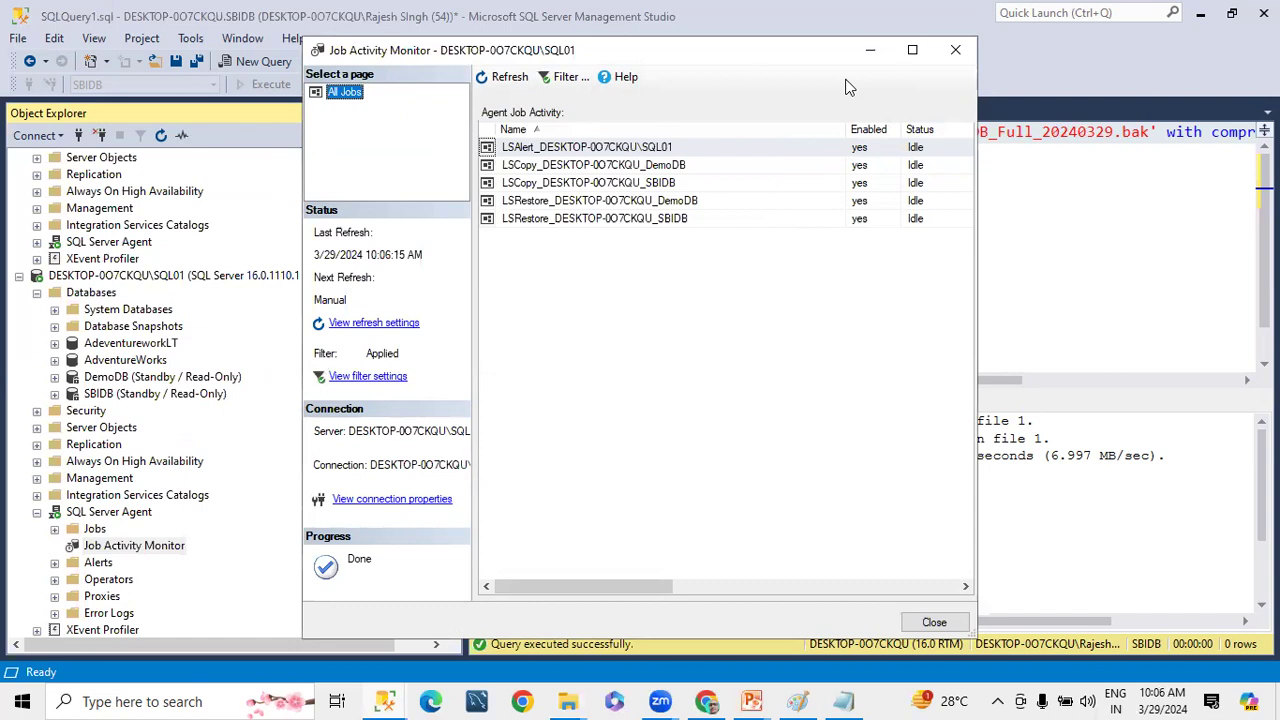
Examine the LSAlert, LSCopy and LSRestore jobs for DemoDB and SBIDB in the maximized SQL01 monitor, and close the monitor
{"action": "double_click", "coordinate": [377, 75]}
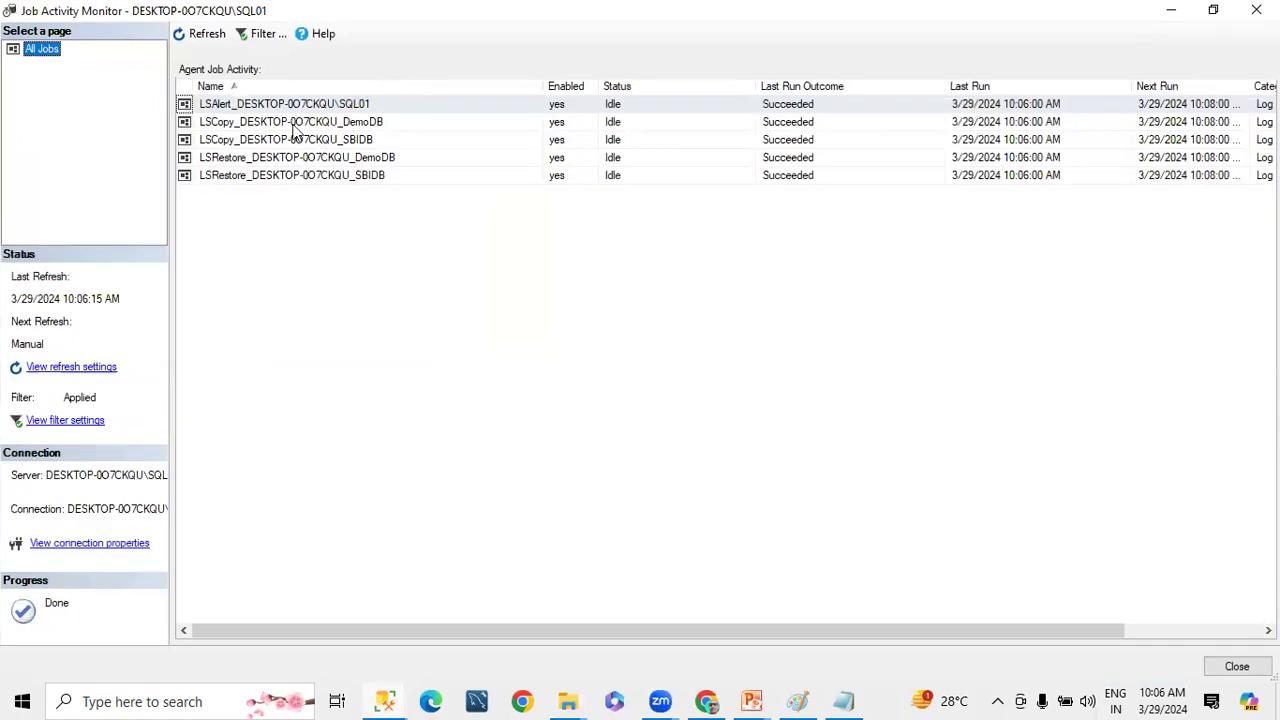
{"action": "left_click", "coordinate": [362, 125]}
{"action": "left_click", "coordinate": [364, 163]}
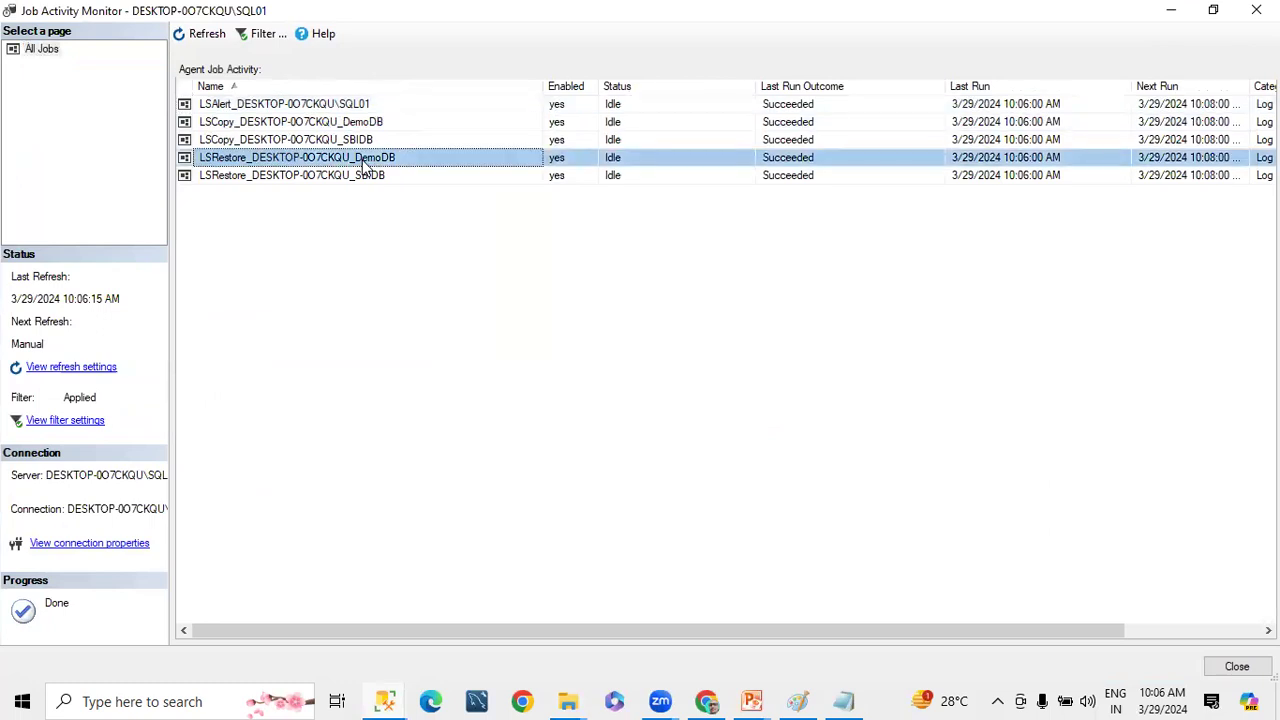
{"action": "left_click", "coordinate": [340, 143]}
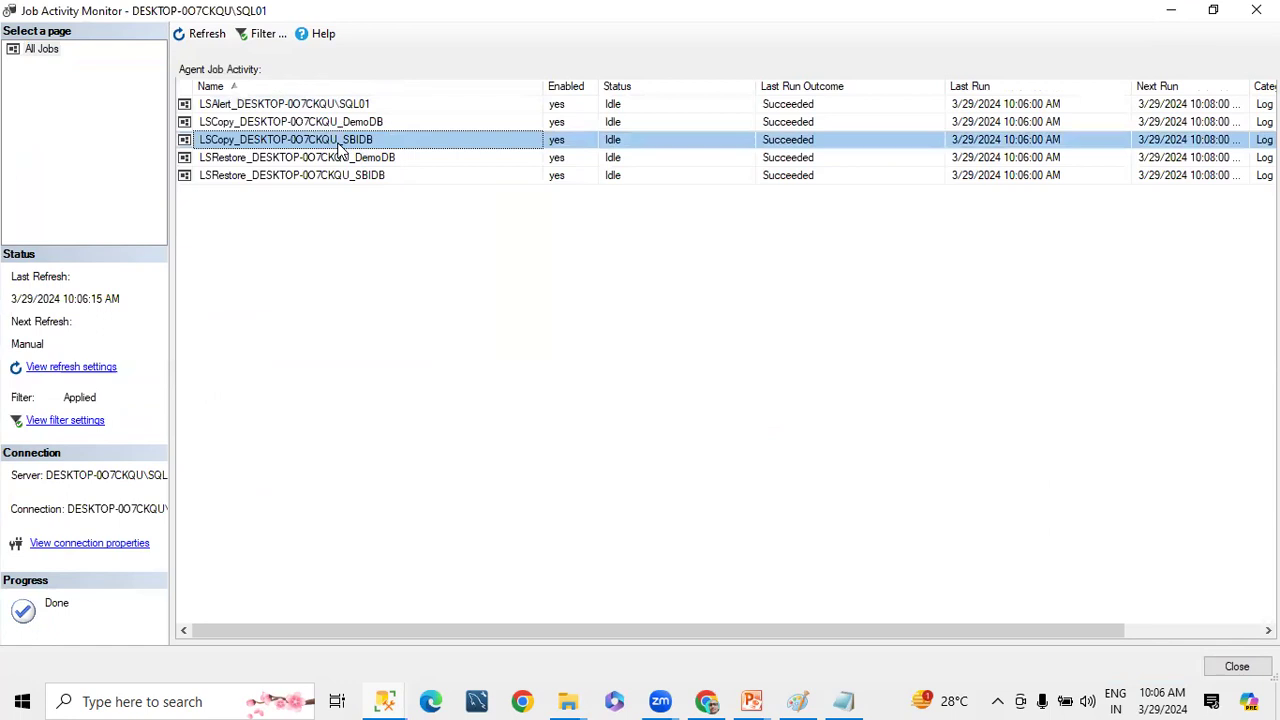
{"action": "left_click", "coordinate": [352, 178]}
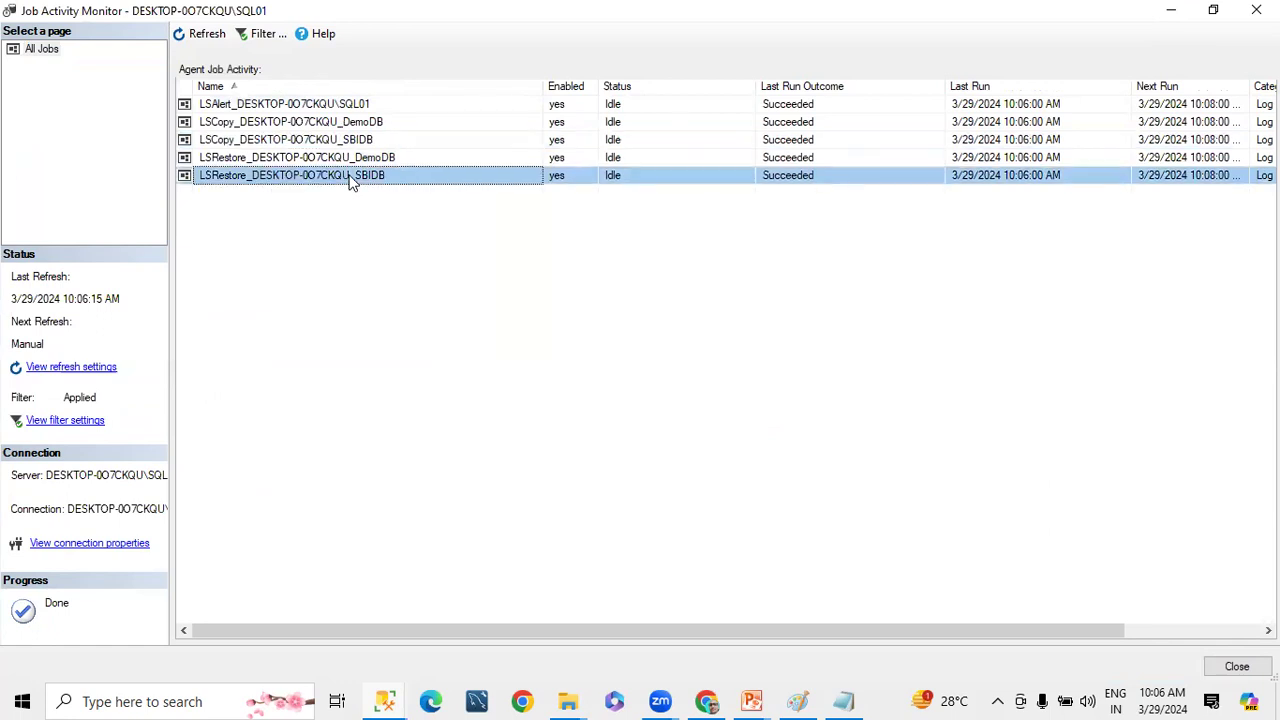
{"action": "left_click", "coordinate": [250, 108]}
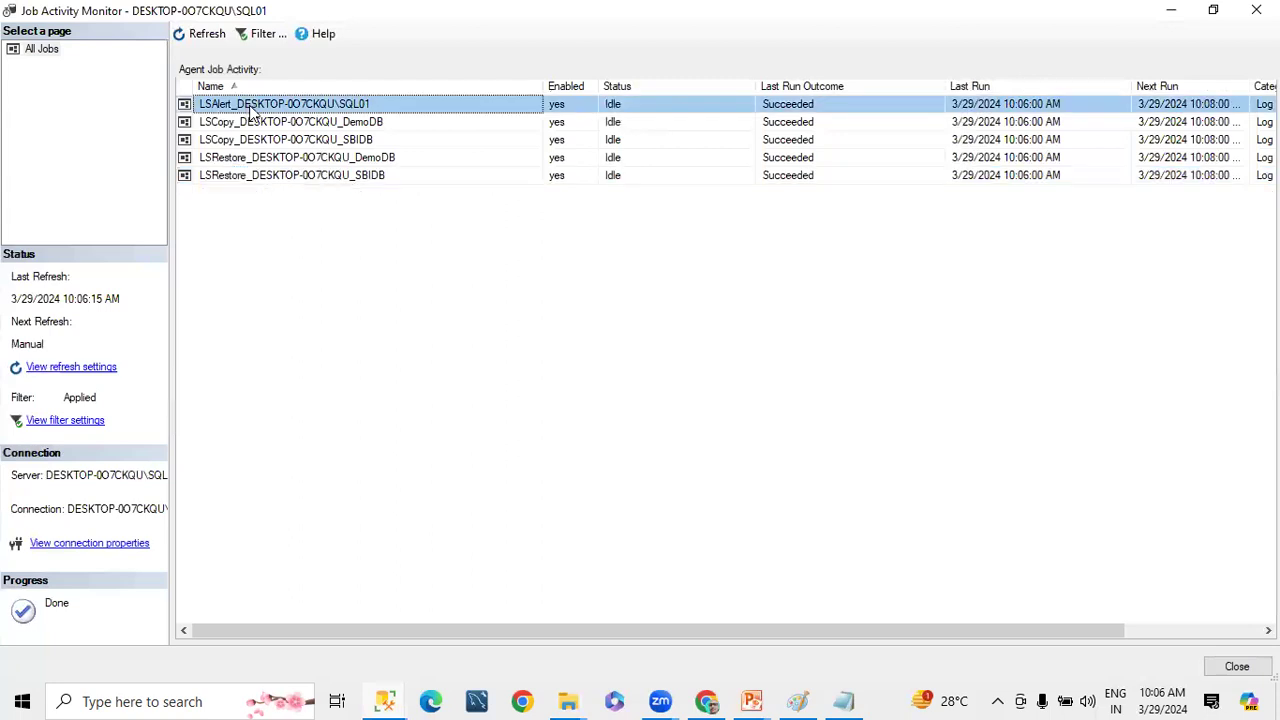
{"action": "left_click", "coordinate": [268, 128]}
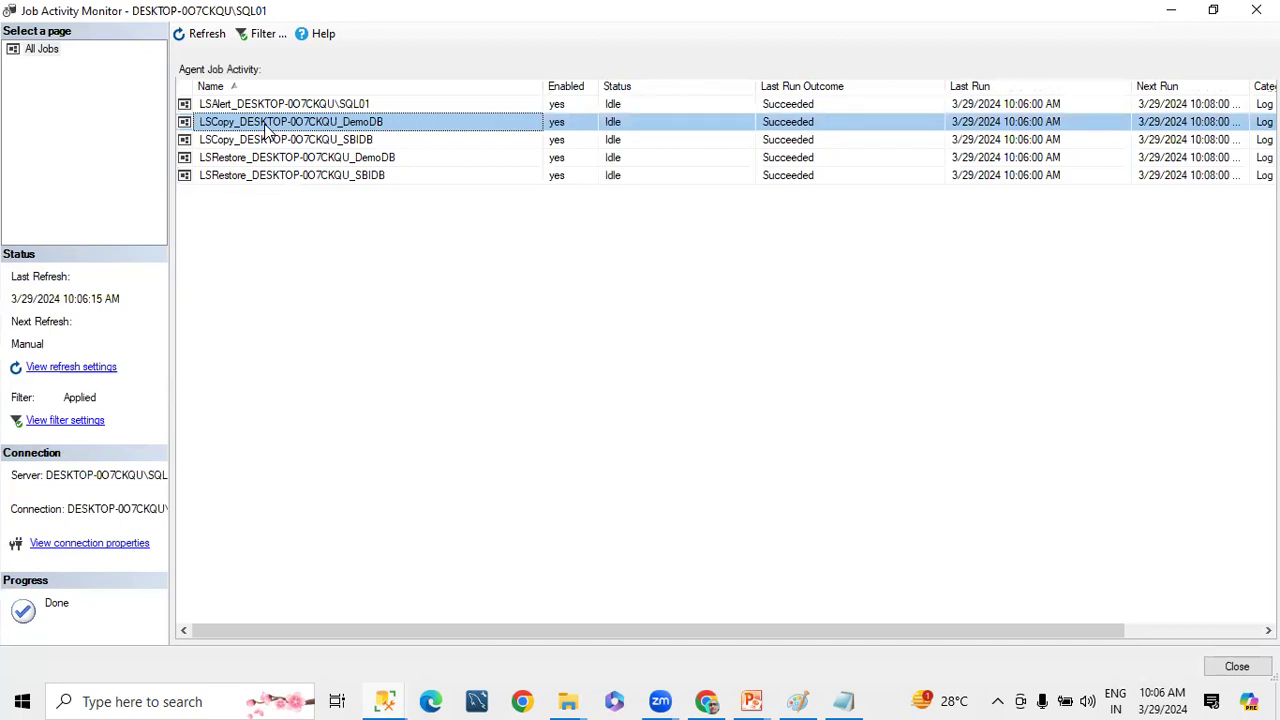
{"action": "left_click", "coordinate": [273, 108]}
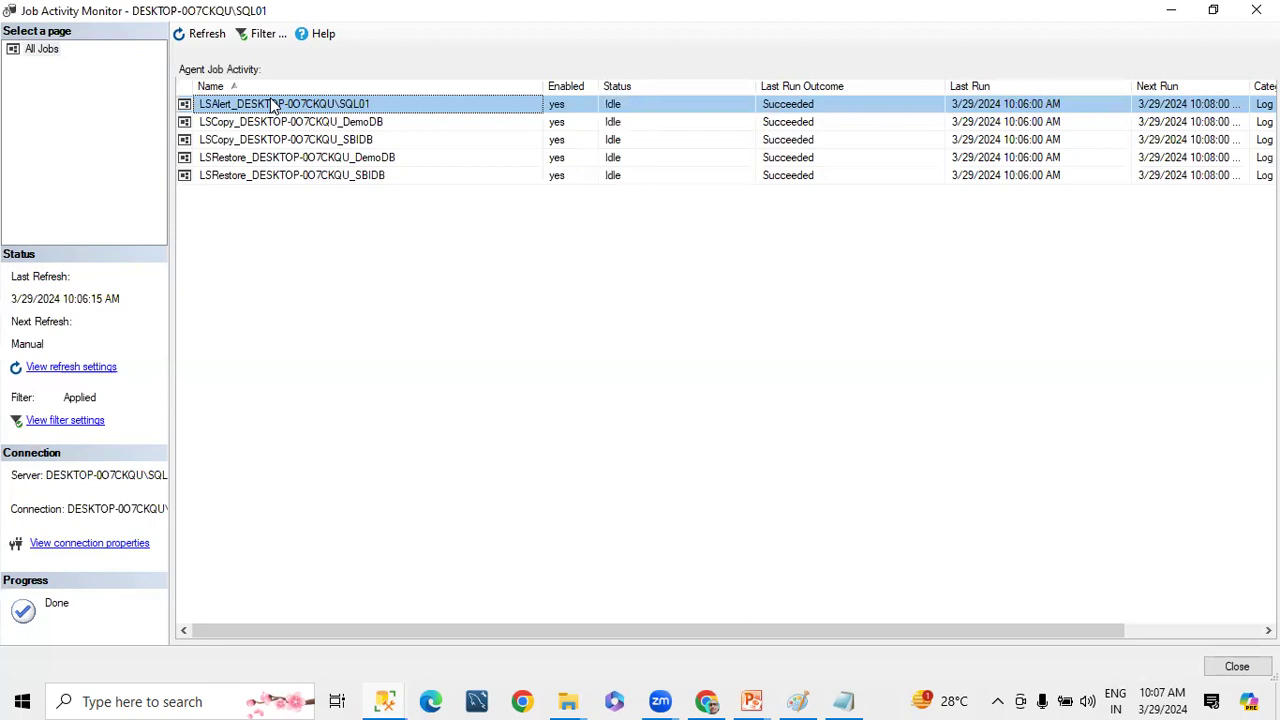
{"action": "left_click", "coordinate": [259, 175]}
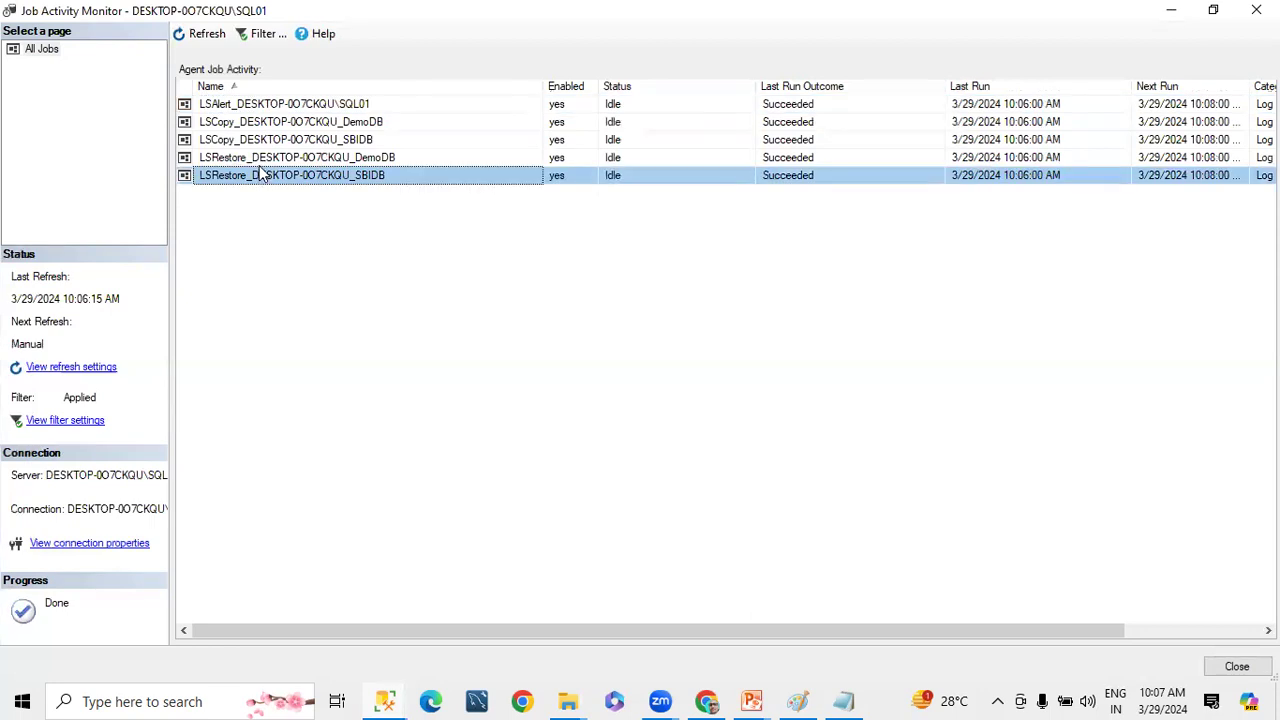
{"action": "left_click", "coordinate": [259, 164]}
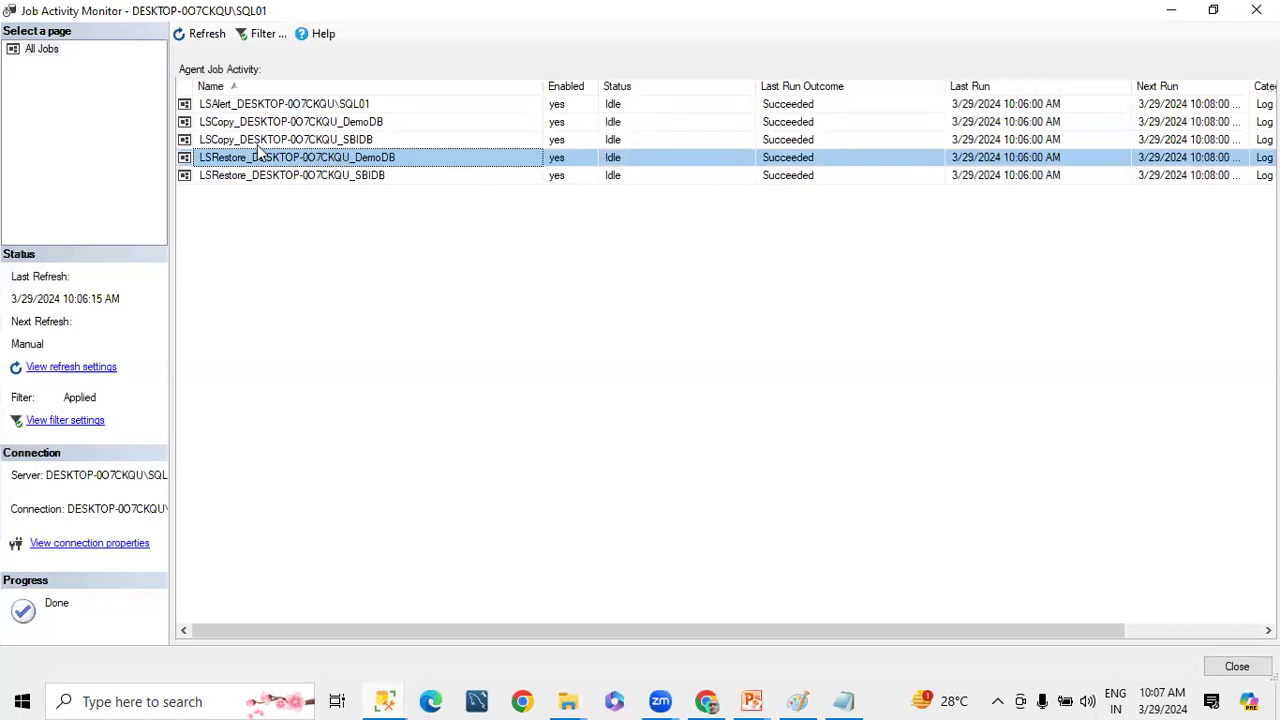
{"action": "left_click", "coordinate": [271, 177], "text": "shift"}
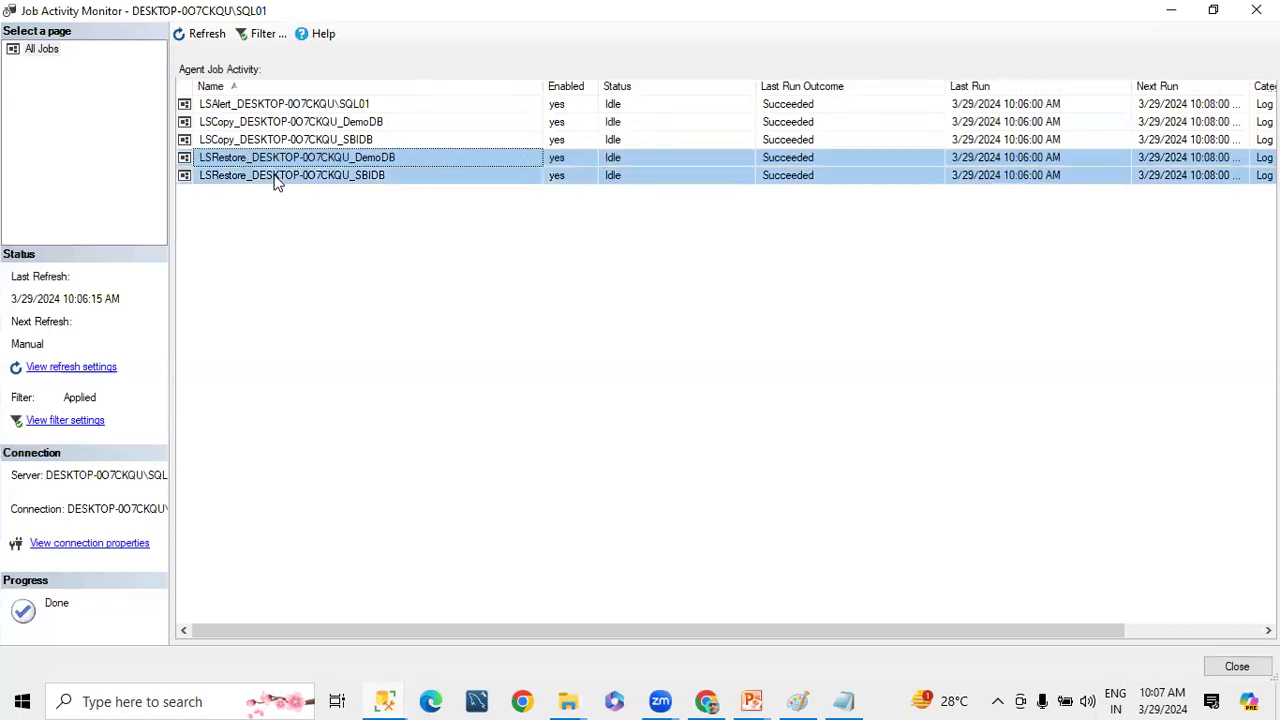
{"action": "left_click", "coordinate": [1237, 666]}
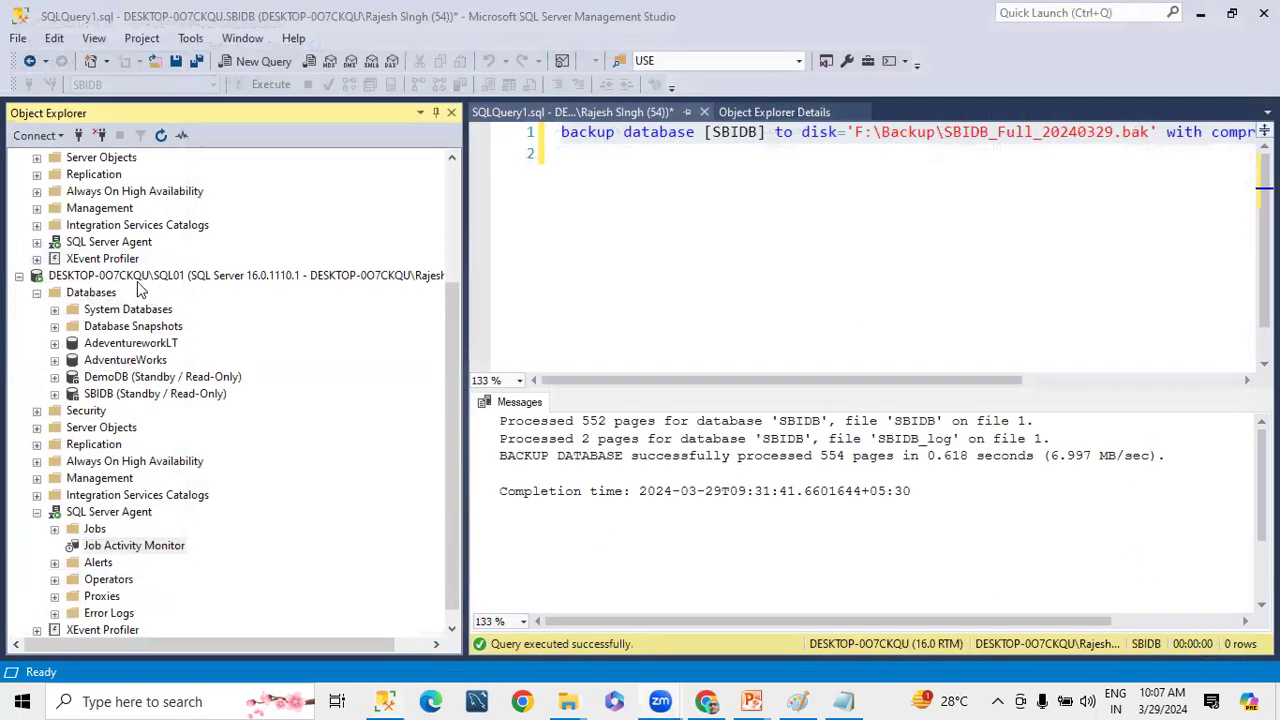
Expand the tables of the primary instance's DemoDB and select the top 1000 rows of dbo.Emp
{"action": "scroll", "coordinate": [145, 295], "scroll_direction": "up", "scroll_amount": 4}
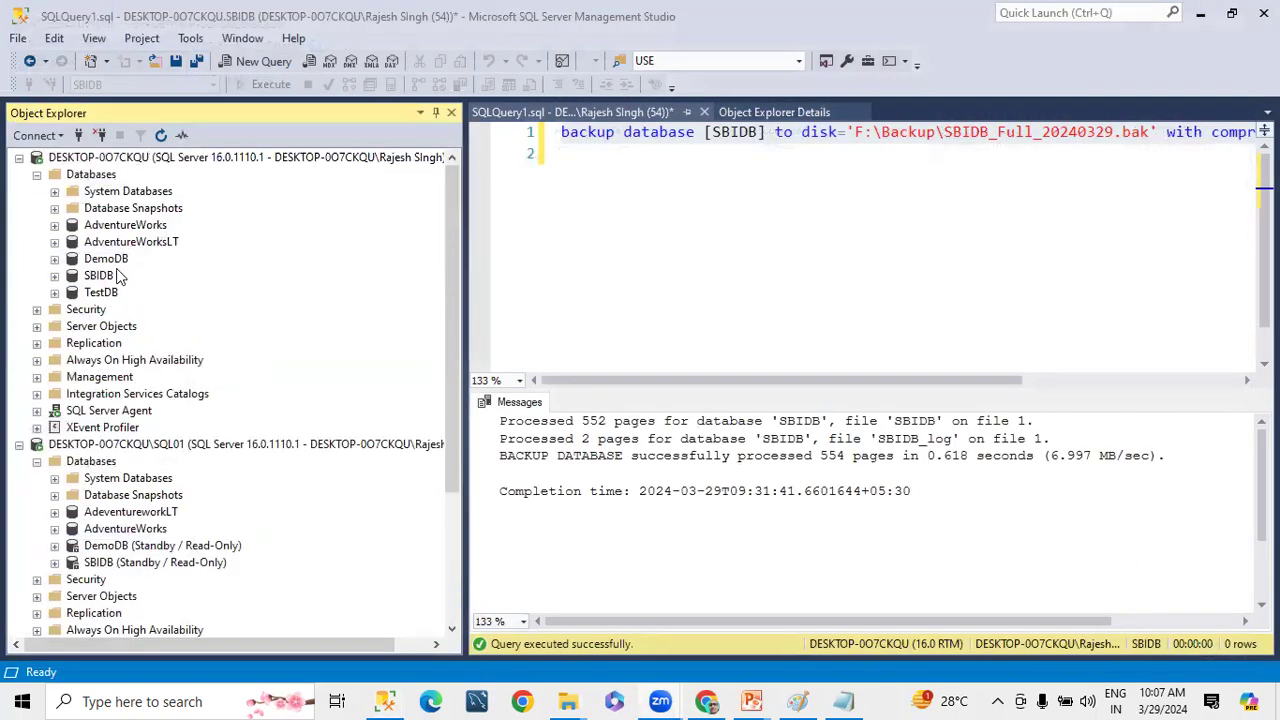
{"action": "left_click", "coordinate": [54, 258]}
{"action": "left_click", "coordinate": [72, 292]}
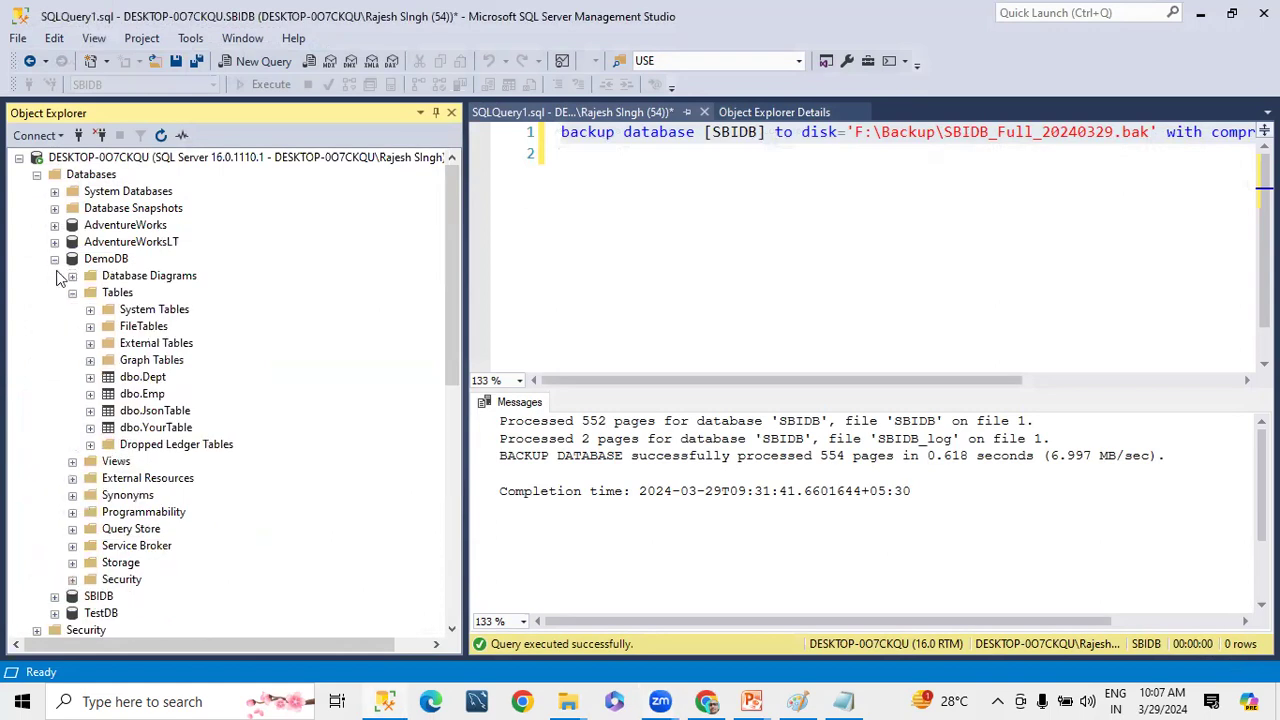
{"action": "right_click", "coordinate": [155, 400]}
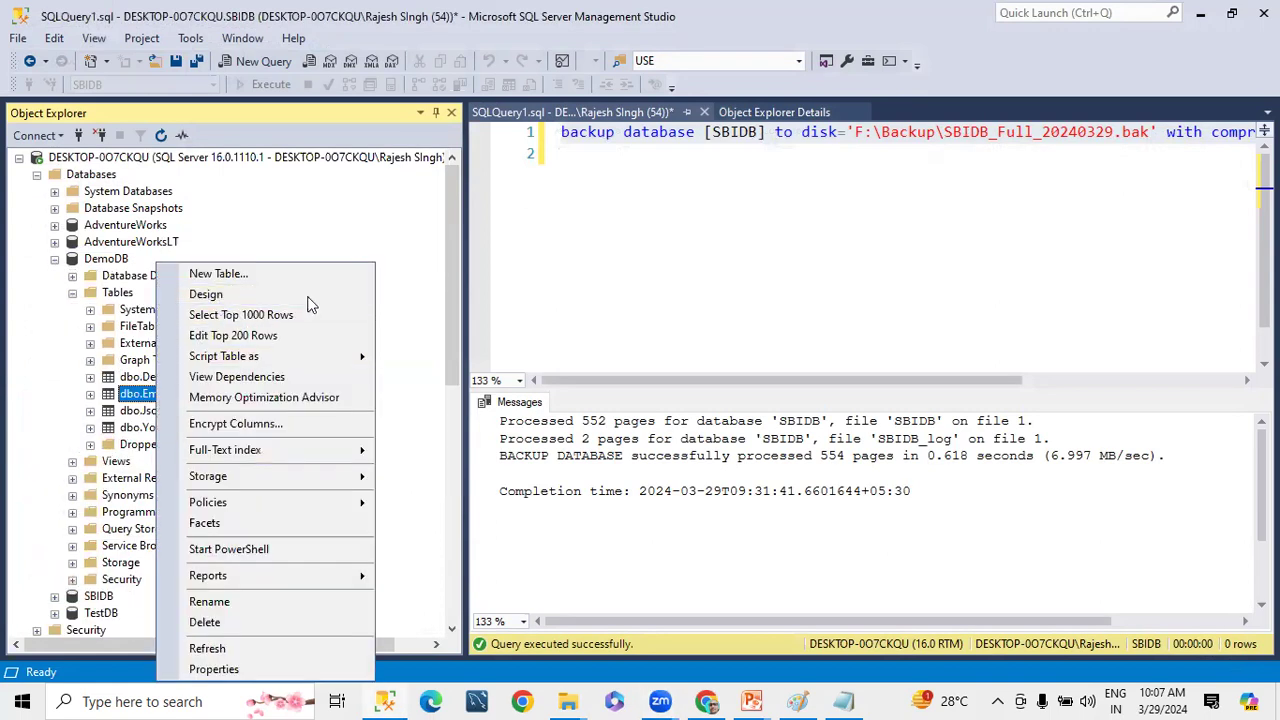
{"action": "left_click", "coordinate": [270, 316]}
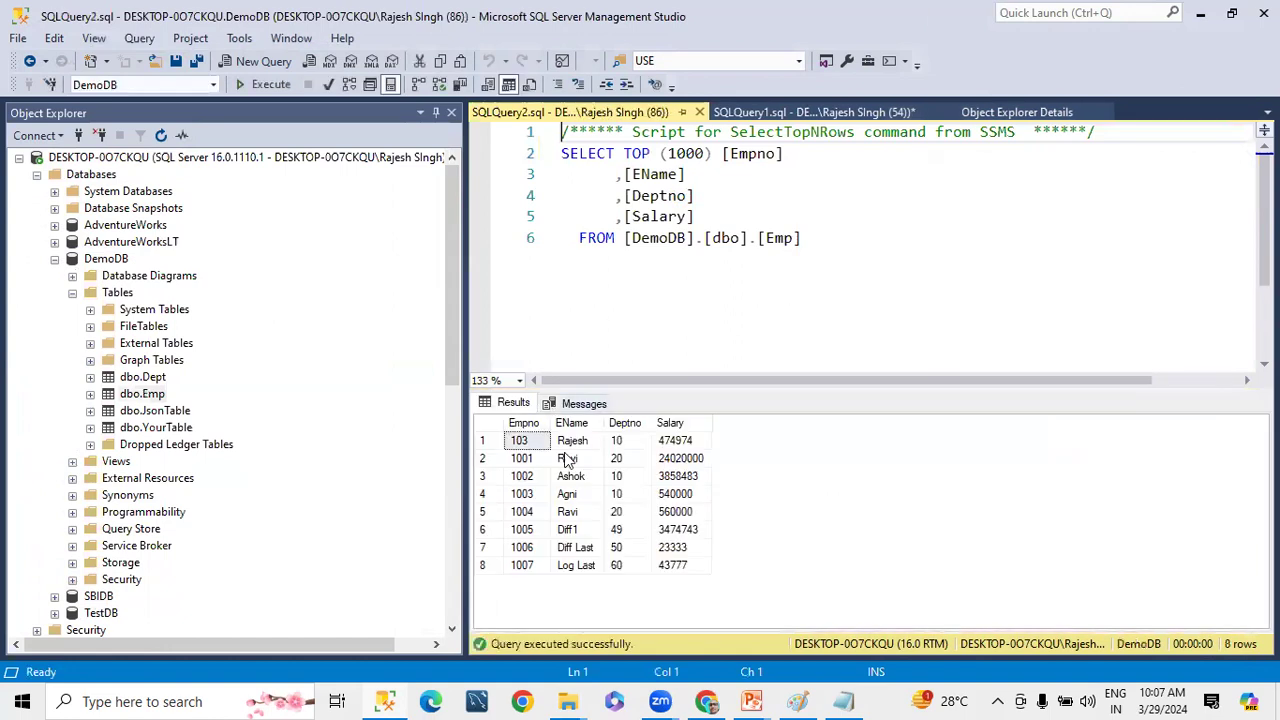
Copy the dbo.Emp query and run it in a new query on SQL01's standby DemoDB
{"action": "left_click_drag", "start_coordinate": [820, 251], "coordinate": [503, 137]}
{"action": "key", "text": "ctrl+c"}
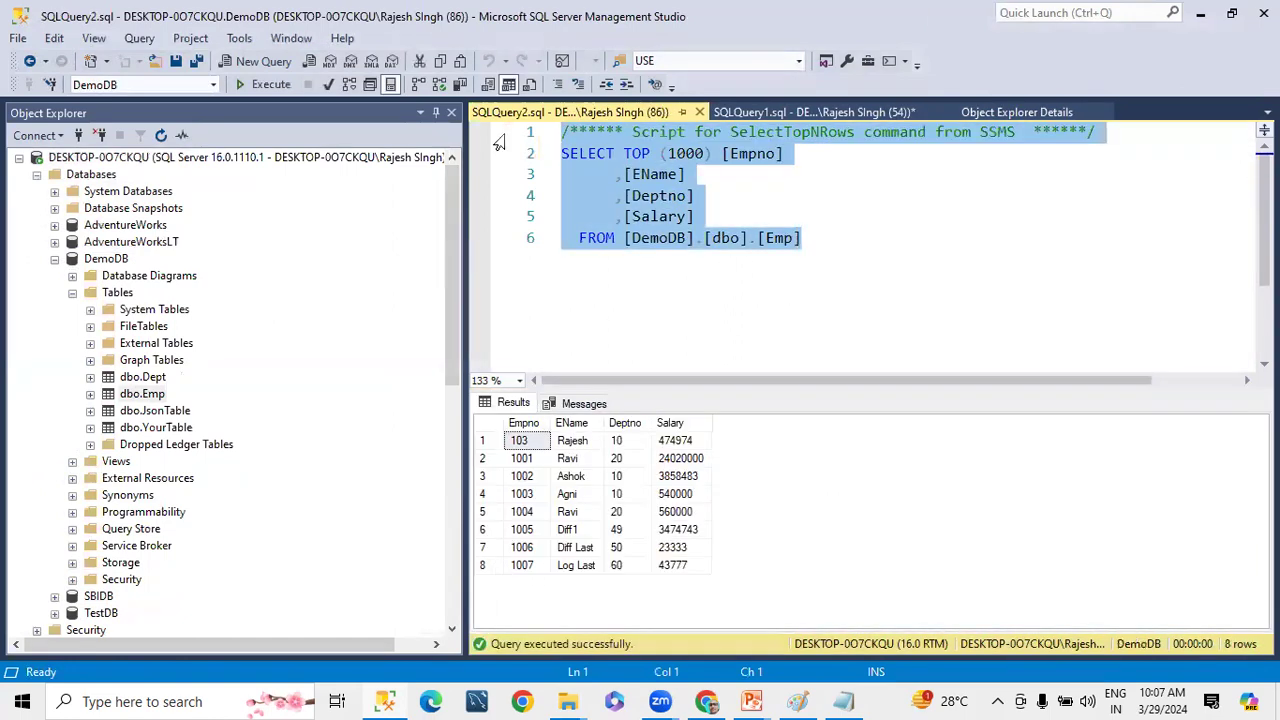
{"action": "left_click", "coordinate": [38, 175]}
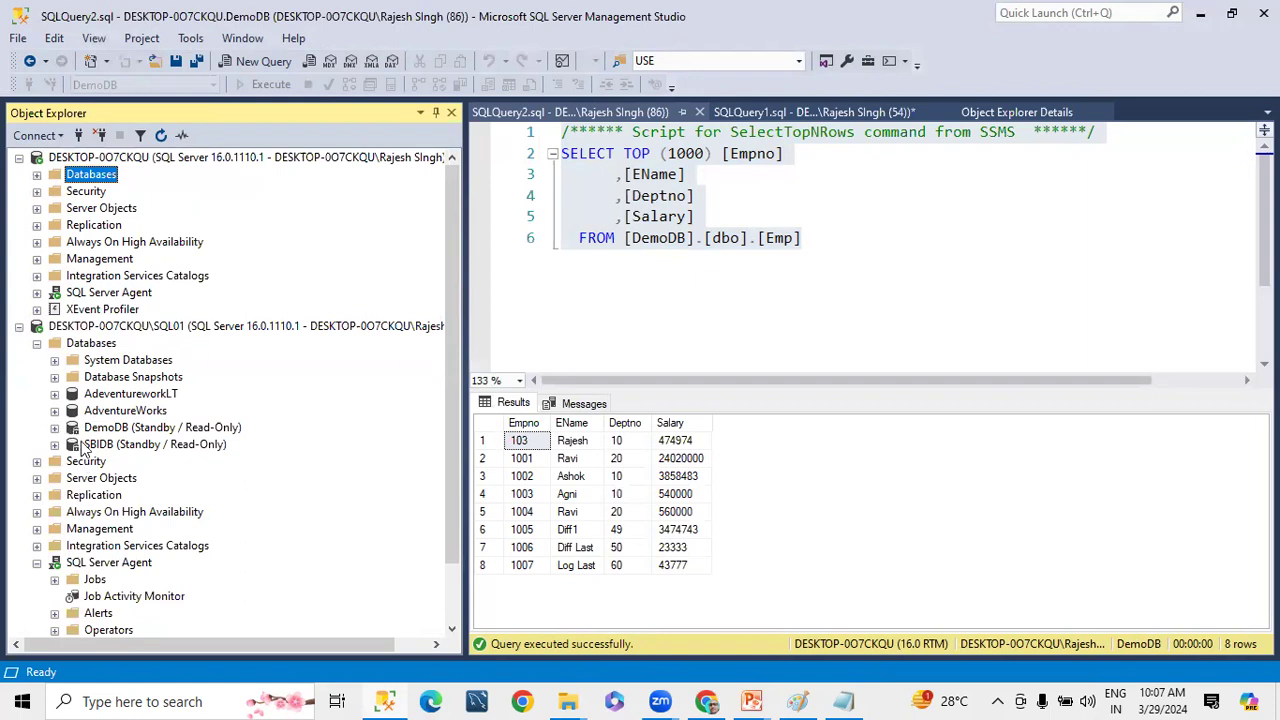
{"action": "left_click", "coordinate": [55, 427]}
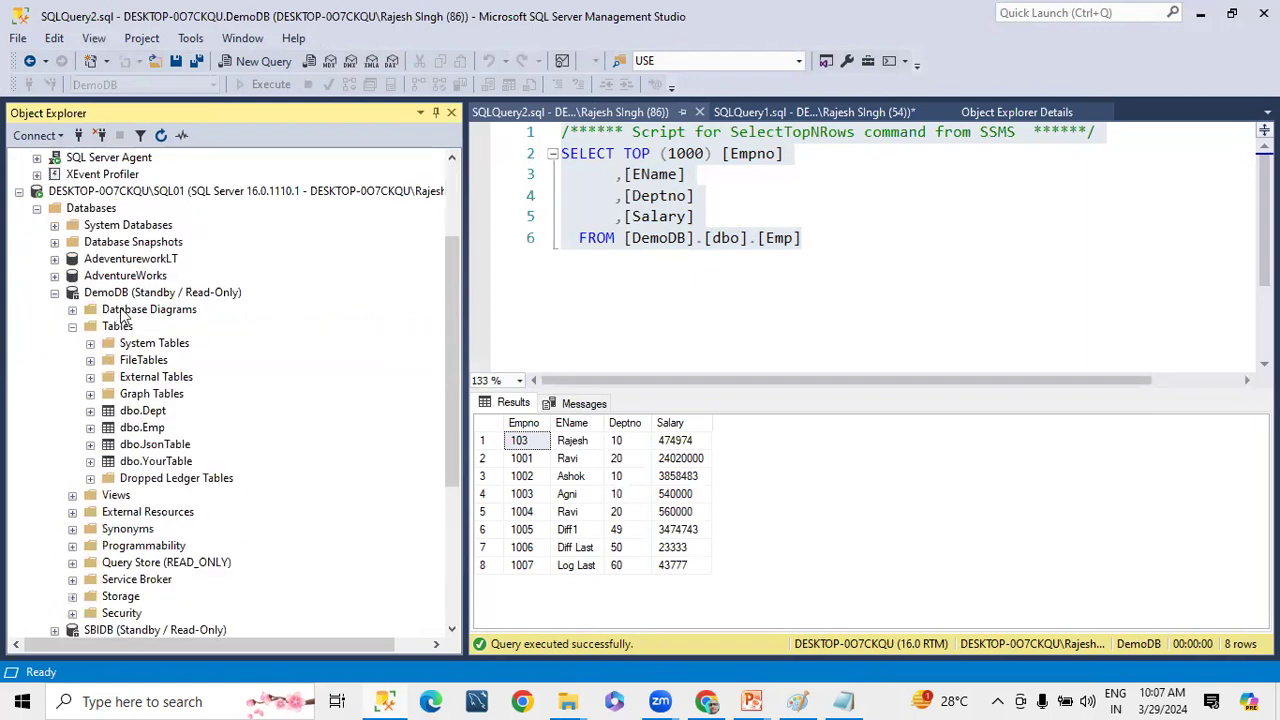
{"action": "left_click", "coordinate": [121, 297]}
{"action": "left_click", "coordinate": [260, 61]}
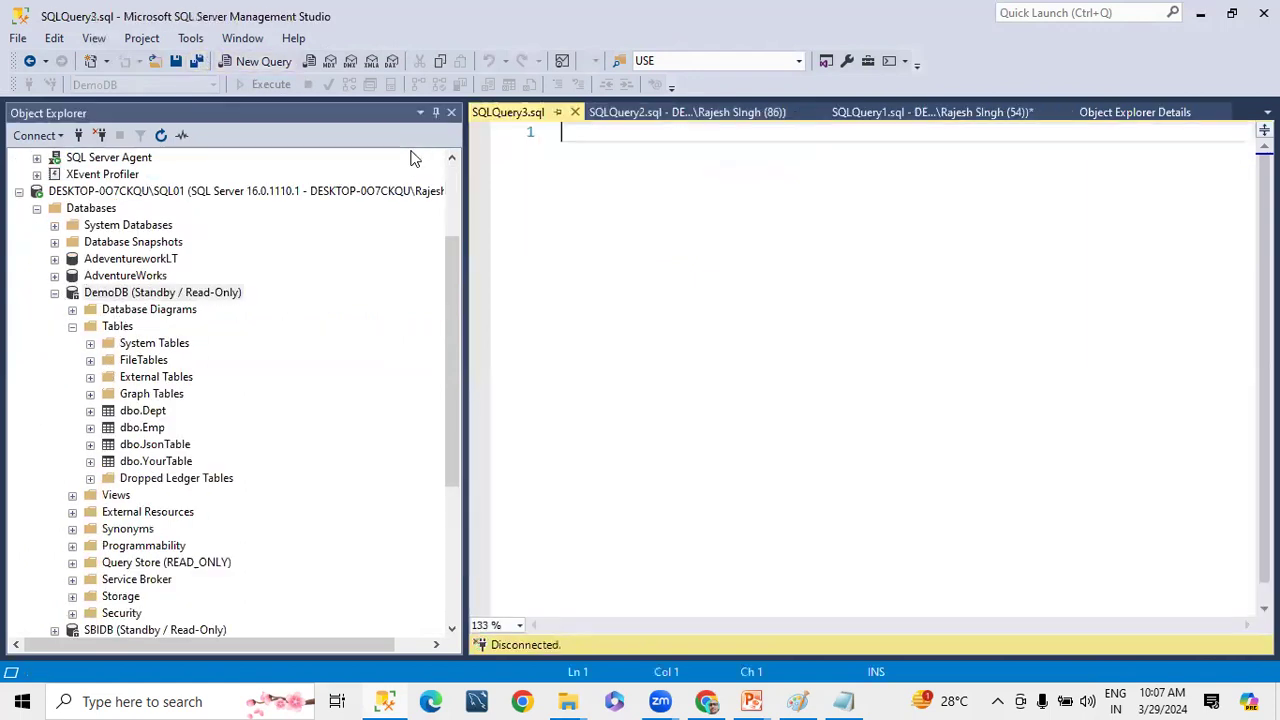
{"action": "key", "text": "ctrl+v"}
{"action": "left_click", "coordinate": [270, 86]}
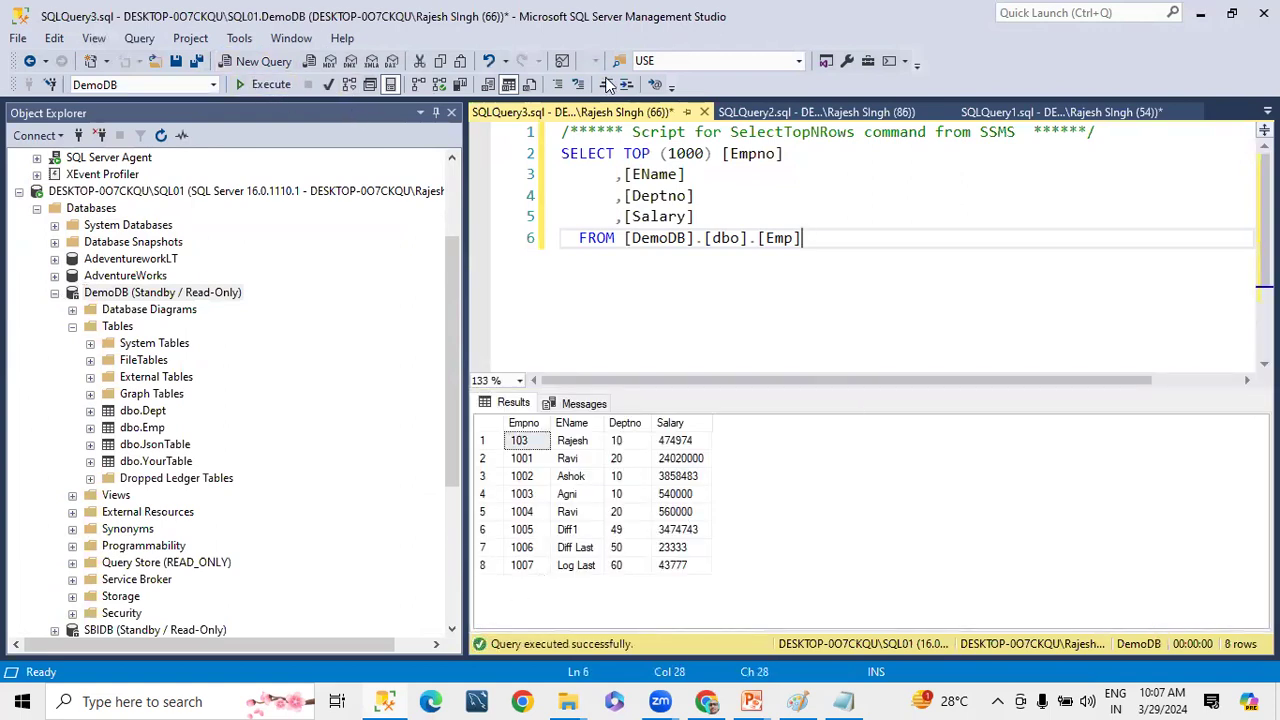
Open the top 200 rows of dbo.Emp in the primary instance's DemoDB for editing
{"action": "scroll", "coordinate": [131, 242], "scroll_direction": "up", "scroll_amount": 3}
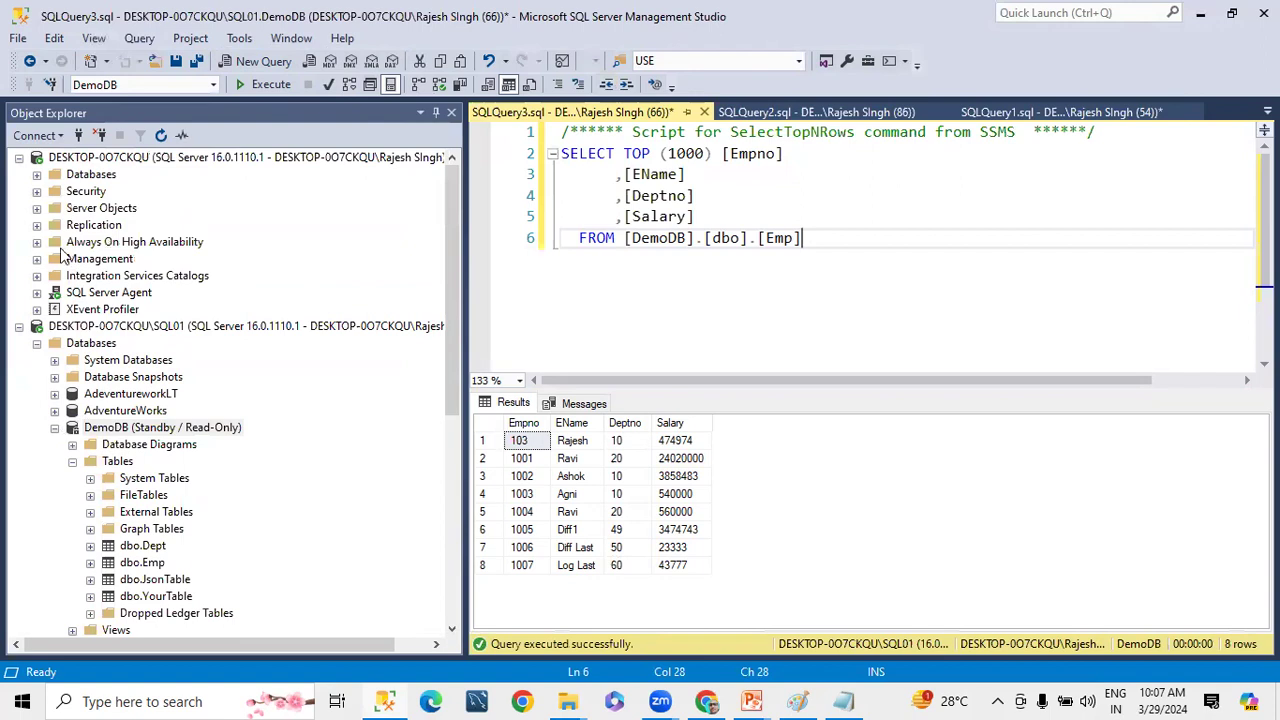
{"action": "left_click", "coordinate": [36, 174]}
{"action": "left_click", "coordinate": [145, 395]}
{"action": "right_click", "coordinate": [145, 395]}
{"action": "left_click", "coordinate": [218, 336]}
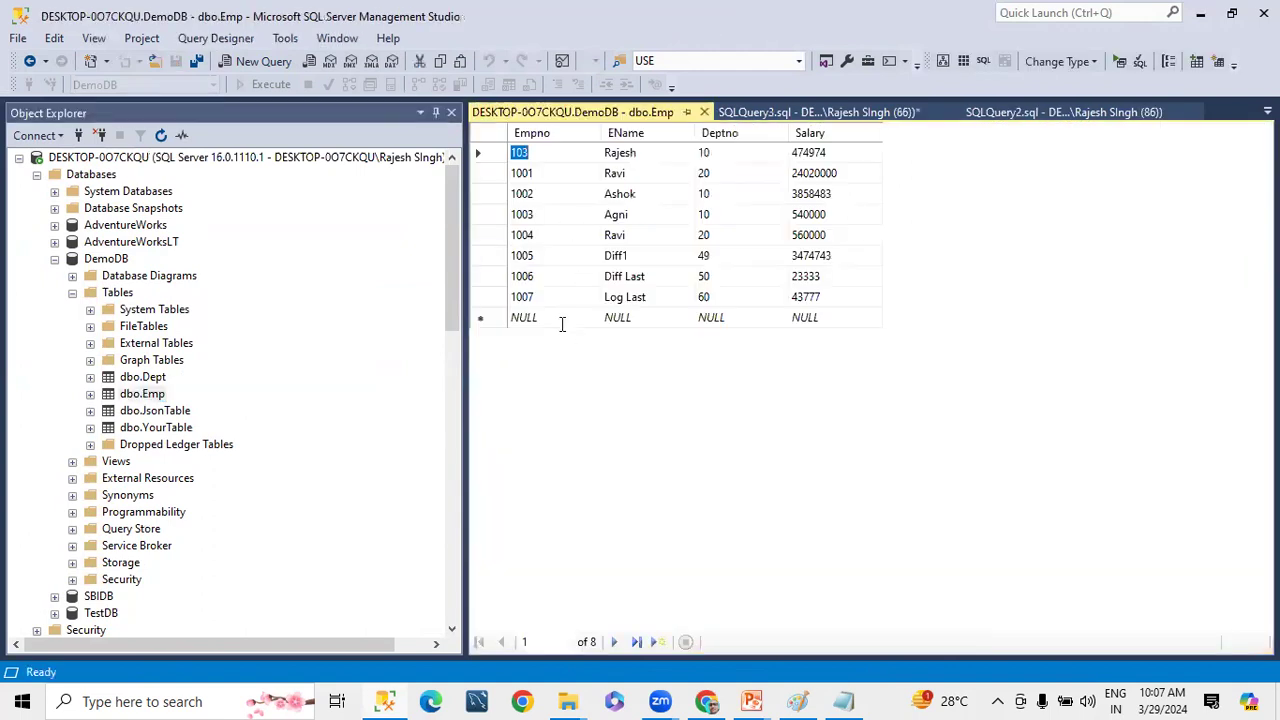
Add a row to the Emp table with Empno 1008, EName New records, Deptno 50 and Salary 70000
{"action": "left_click", "coordinate": [562, 321]}
{"action": "type", "text": "100"}
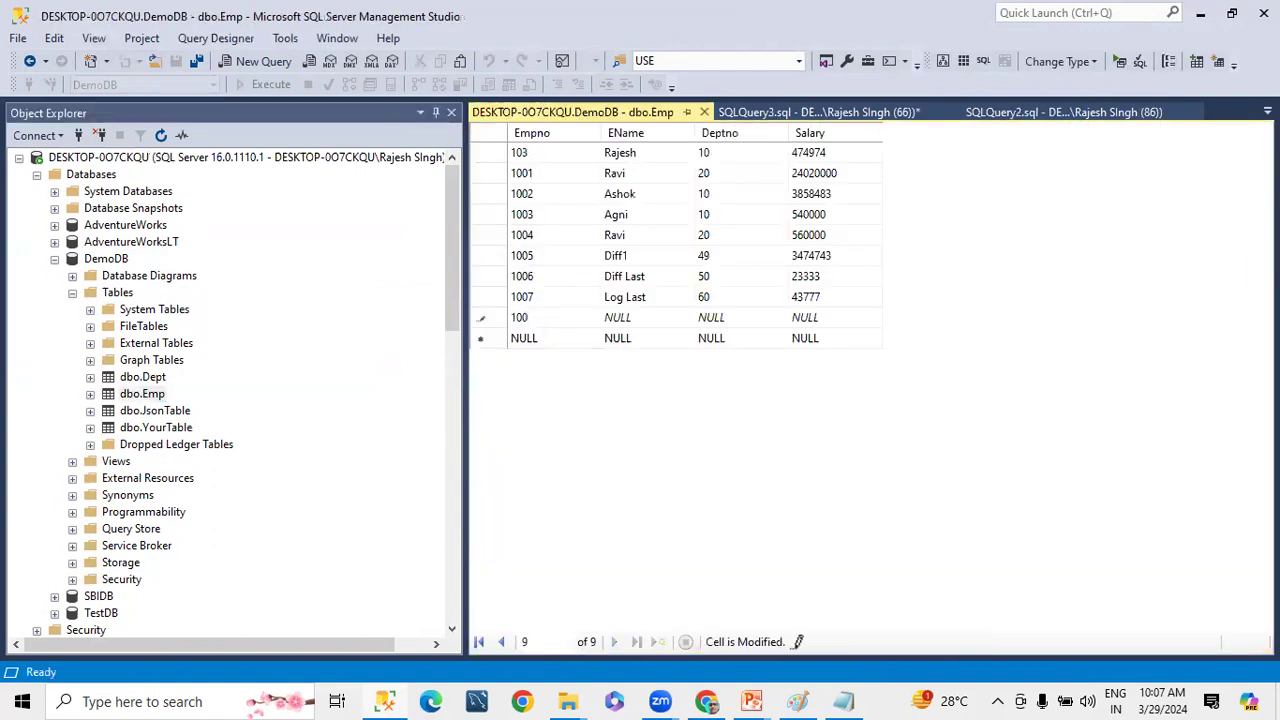
{"action": "key", "text": "Tab"}
{"action": "type", "text": "New records"}
{"action": "left_click", "coordinate": [737, 320]}
{"action": "type", "text": "50"}
{"action": "key", "text": "Tab"}
{"action": "type", "text": "70000"}
{"action": "key", "text": "Down"}
Add a row to the Emp table with Empno 1009, EName New rec, Deptno 10 and Salary 80000
{"action": "left_click", "coordinate": [540, 340]}
{"action": "type", "text": "100"}
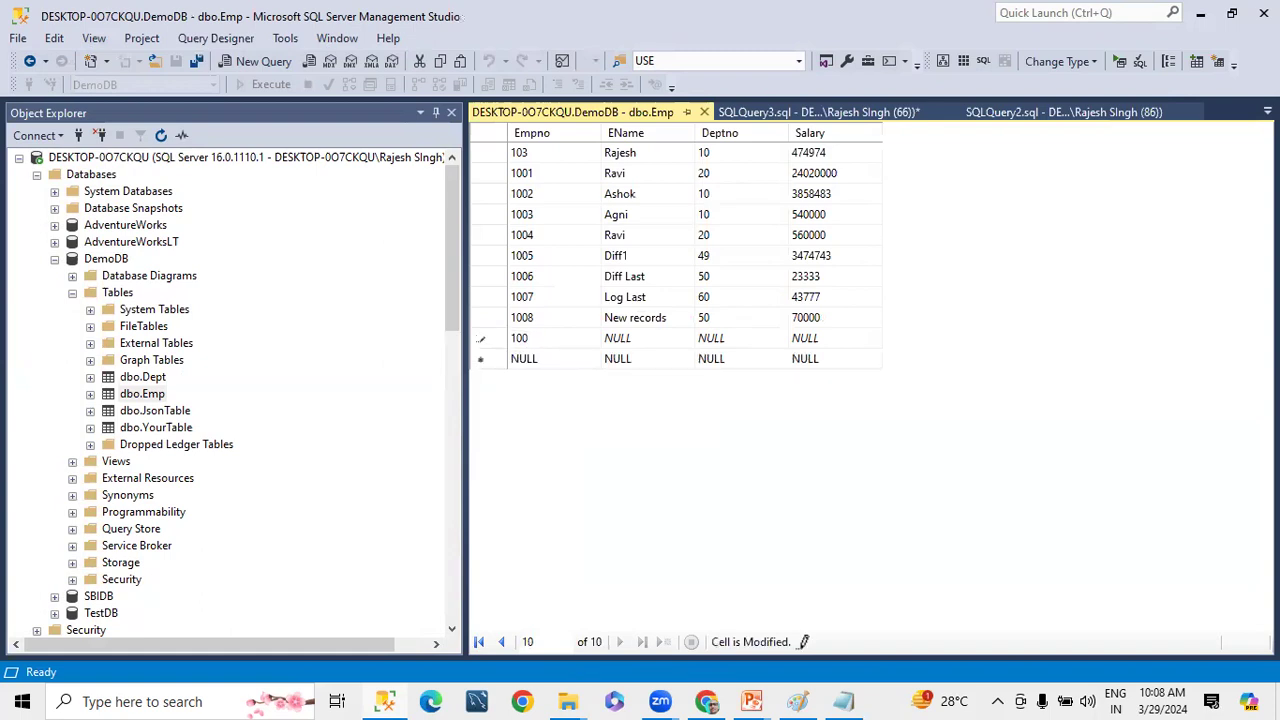
{"action": "type", "text": "9"}
{"action": "key", "text": "Tab"}
{"action": "type", "text": "New rec"}
{"action": "key", "text": "Tab"}
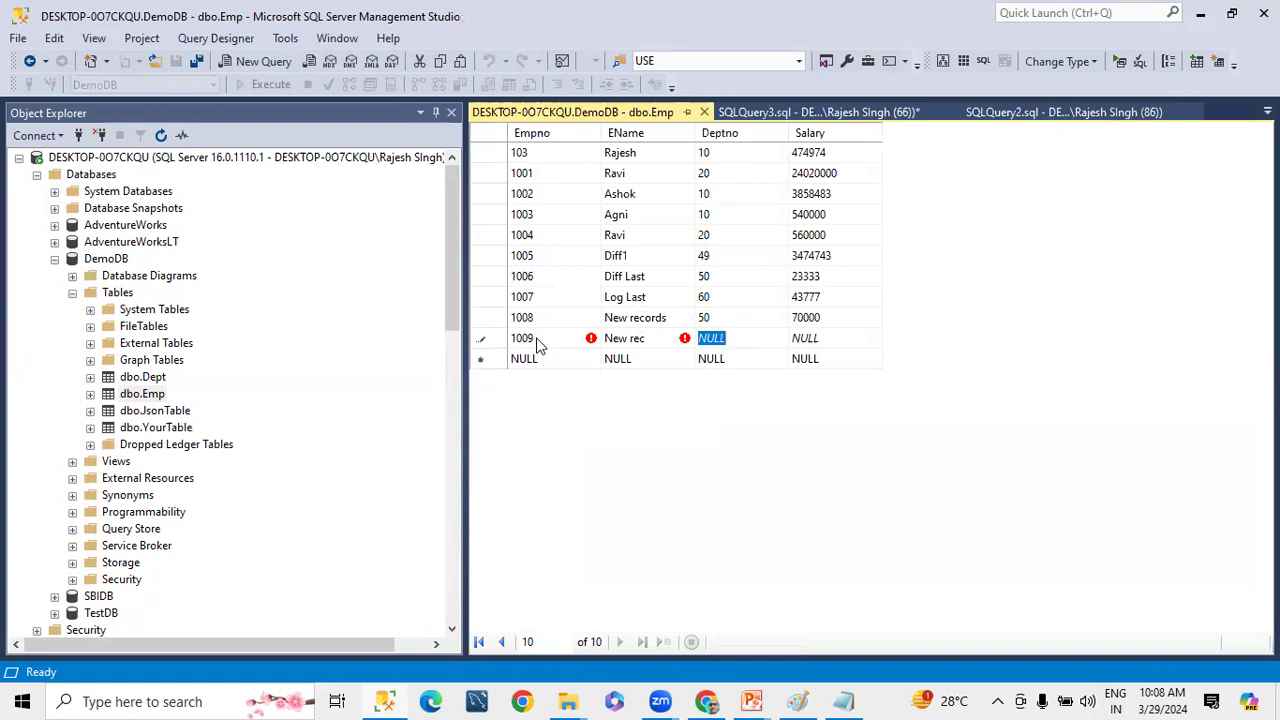
{"action": "type", "text": "10"}
{"action": "key", "text": "Tab"}
{"action": "type", "text": "8"}
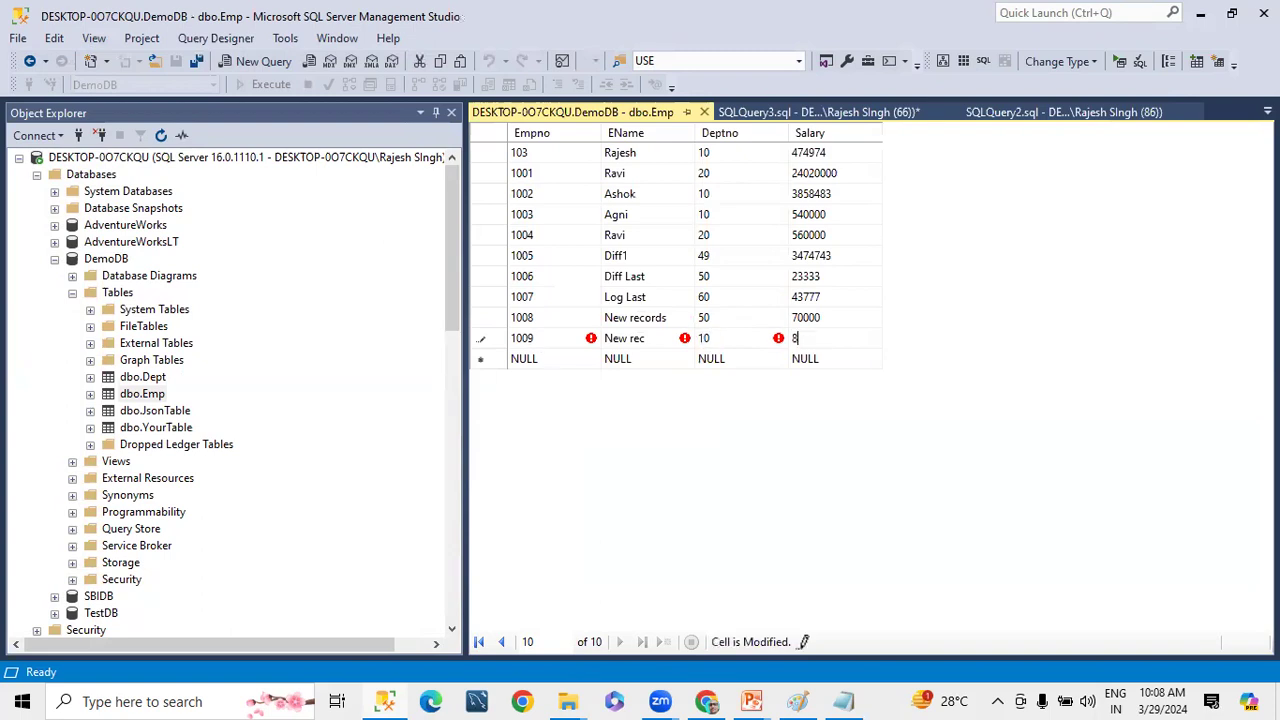
{"action": "type", "text": "0000"}
{"action": "key", "text": "Return"}
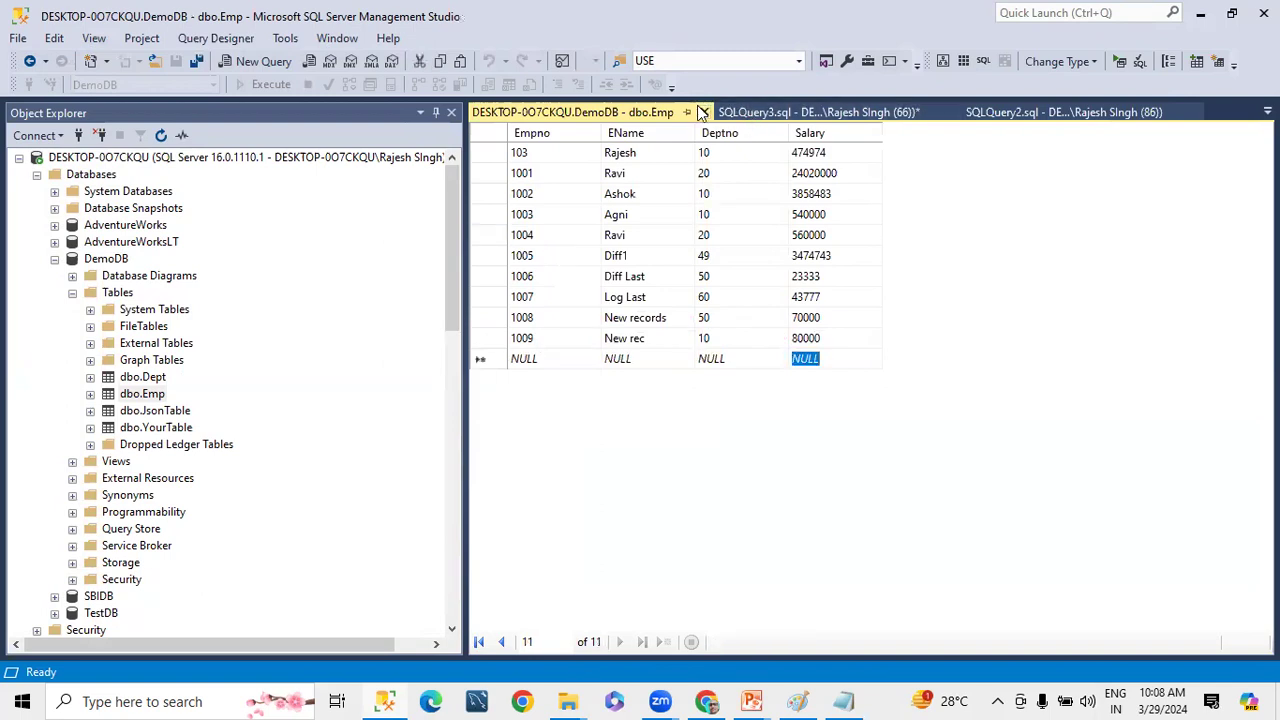
Close the Emp table editor and SQLQuery3 without saving the query, and collapse the primary's DemoDB
{"action": "left_click", "coordinate": [703, 112]}
{"action": "left_click", "coordinate": [704, 112]}
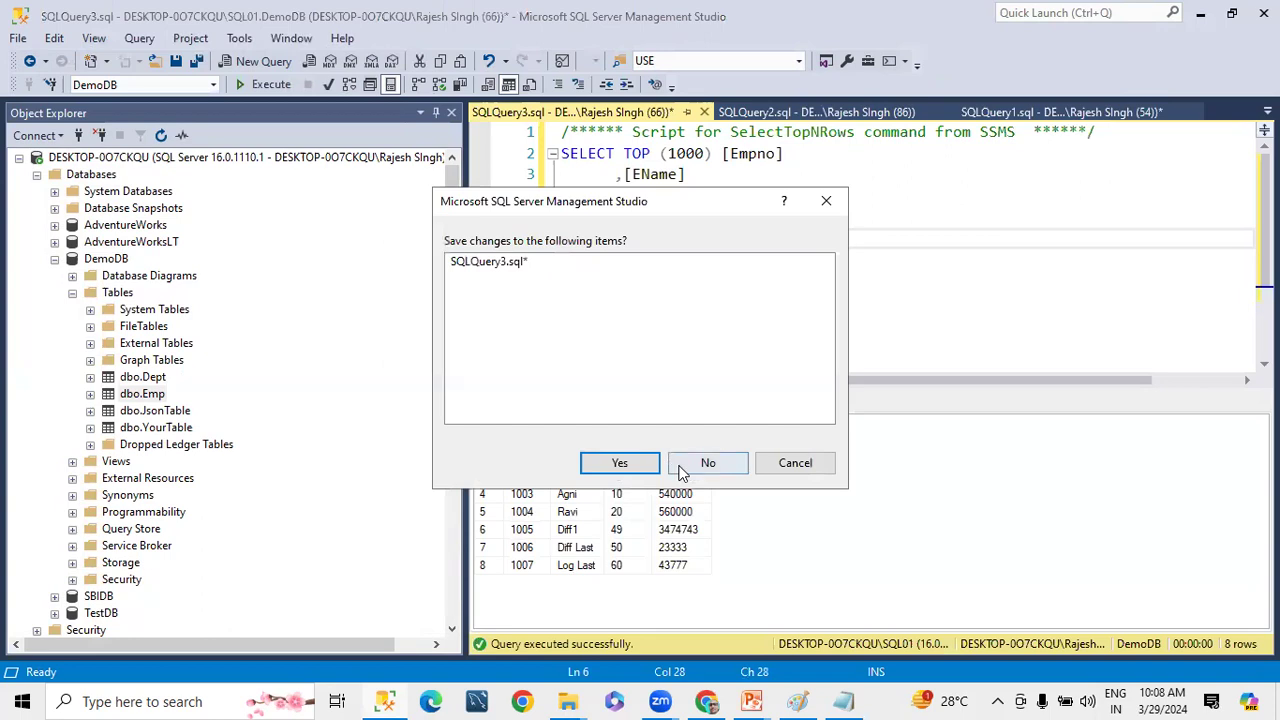
{"action": "left_click", "coordinate": [681, 472]}
{"action": "left_click", "coordinate": [55, 258]}
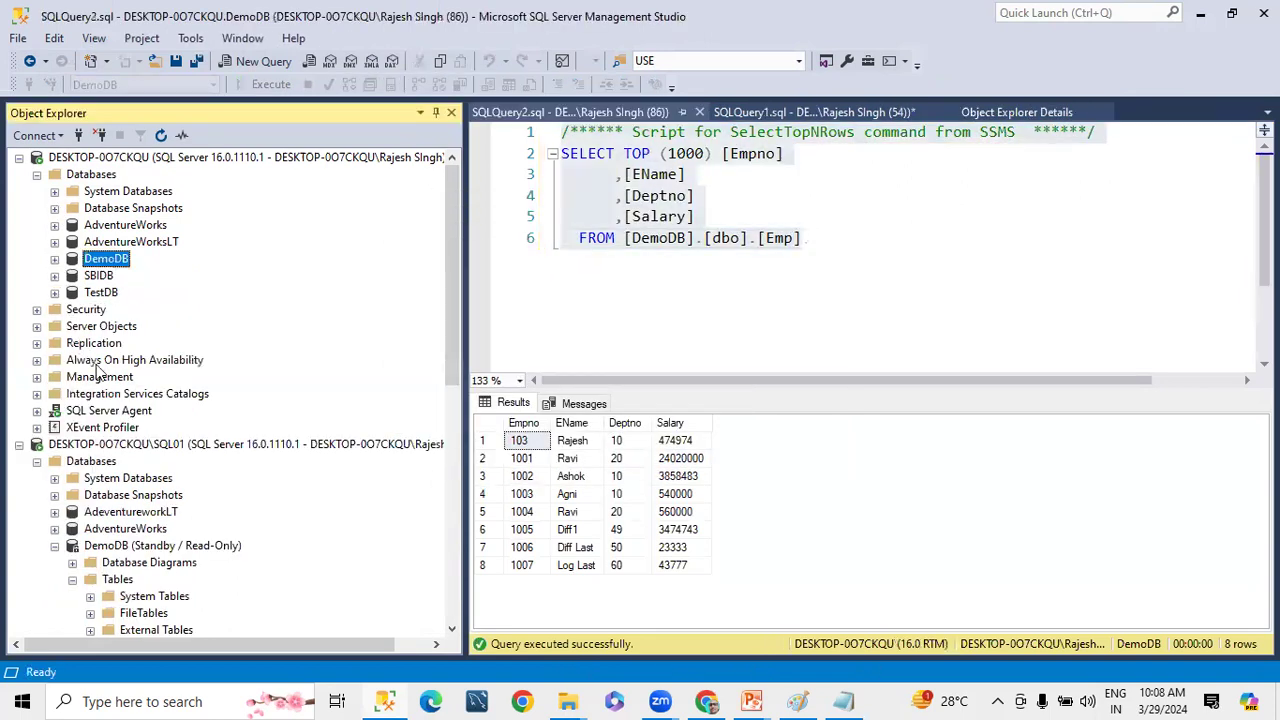
Expand the primary instance's SQL Server Agent and open its Job Activity Monitor maximized
{"action": "left_click", "coordinate": [37, 410]}
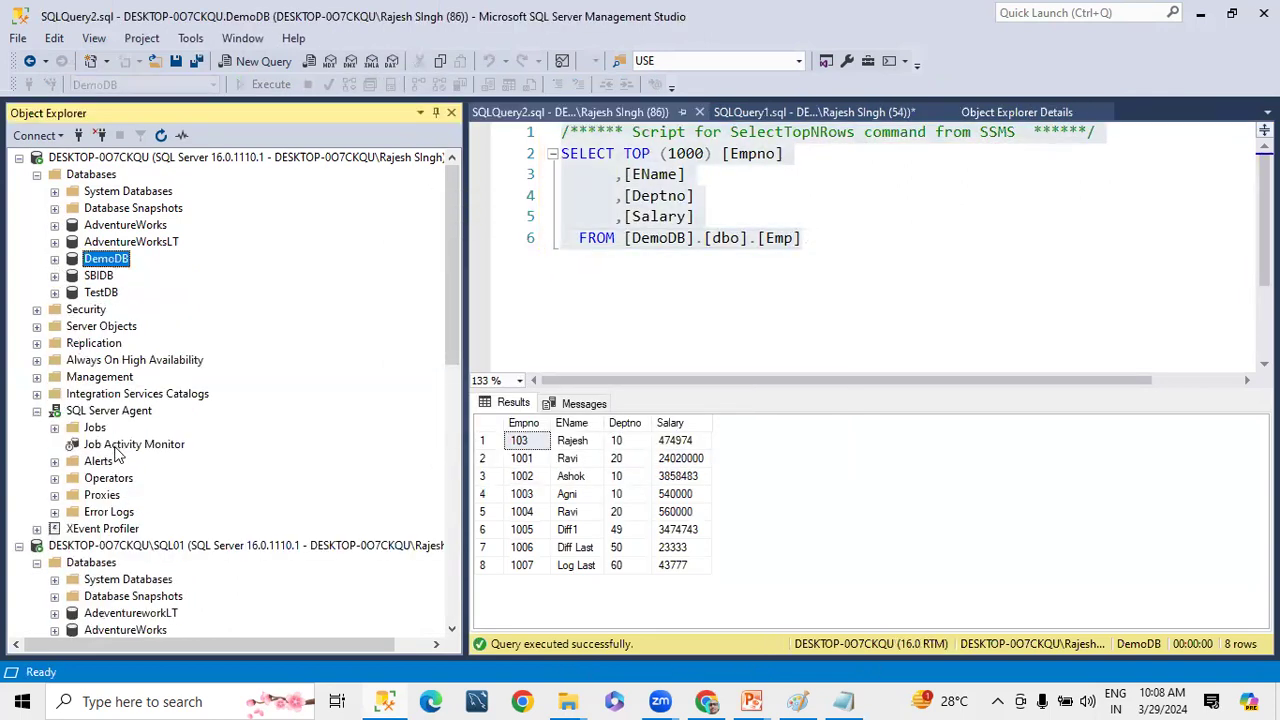
{"action": "right_click", "coordinate": [117, 450]}
{"action": "left_click", "coordinate": [190, 460]}
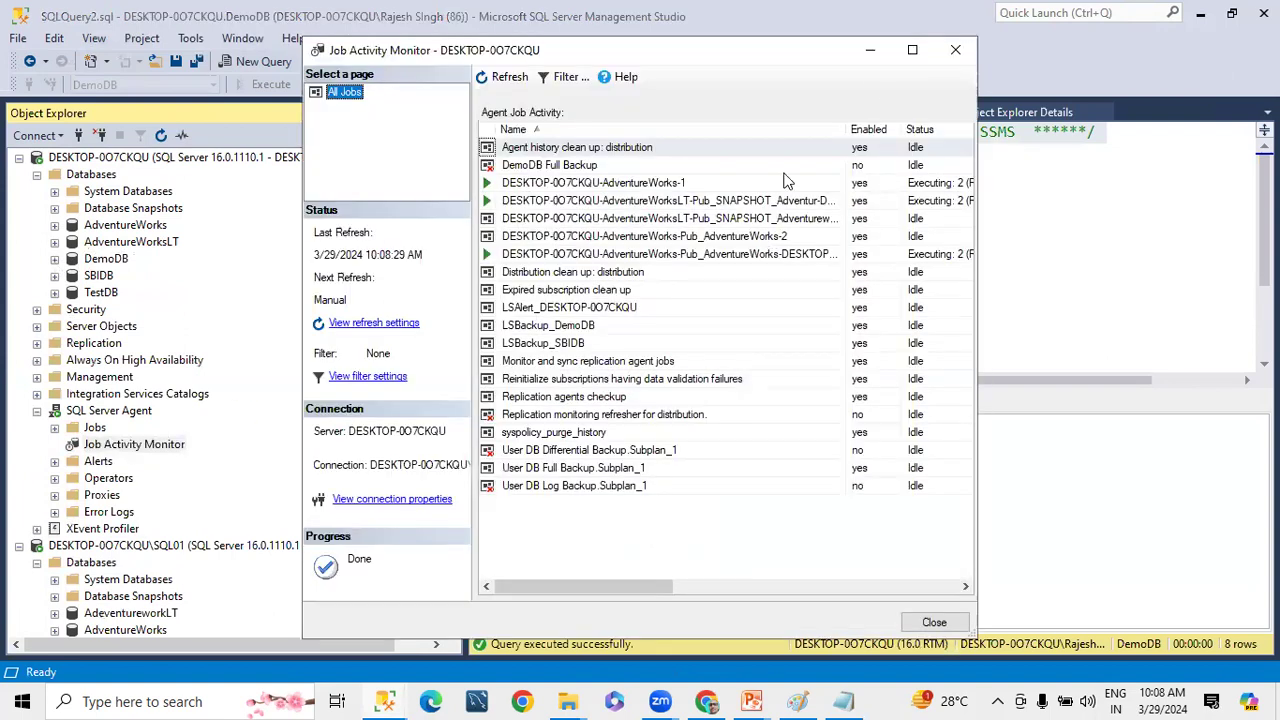
{"action": "left_click", "coordinate": [912, 49]}
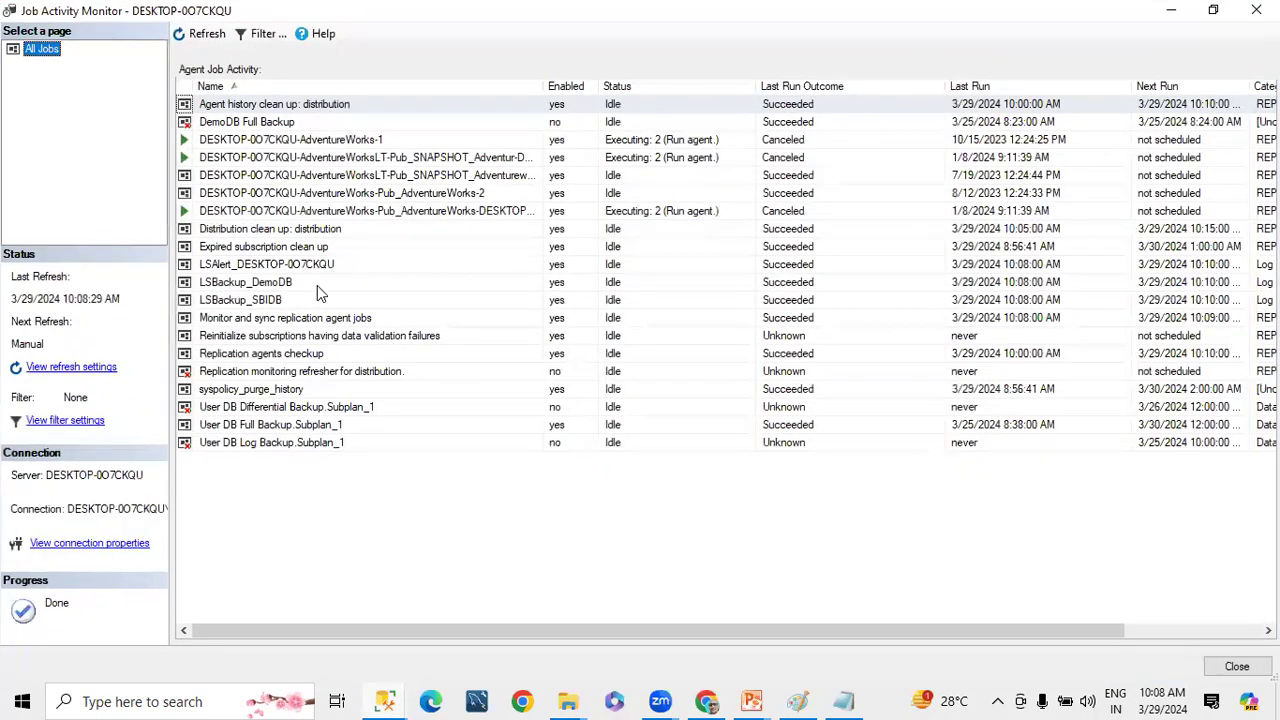
View the history of the LSBackup_DemoDB job, check its latest run, and refresh the log
{"action": "right_click", "coordinate": [261, 288]}
{"action": "left_click", "coordinate": [322, 437]}
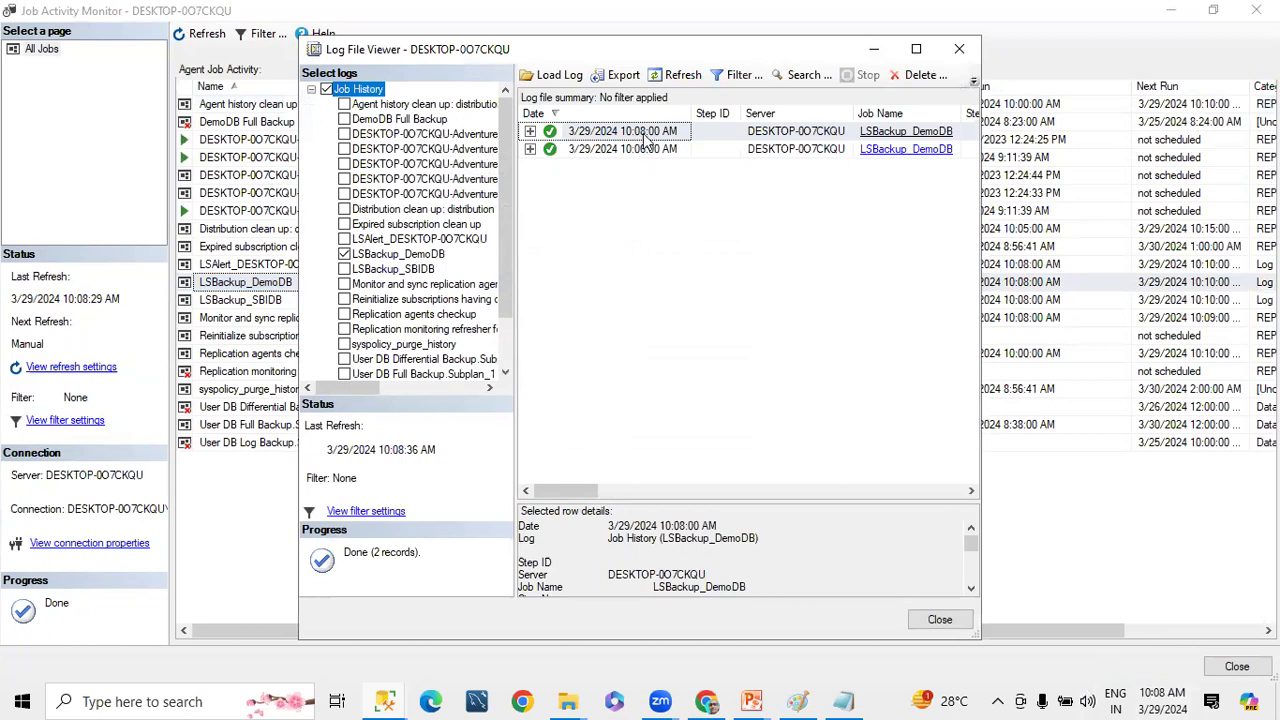
{"action": "left_click", "coordinate": [530, 132]}
{"action": "left_click", "coordinate": [530, 132]}
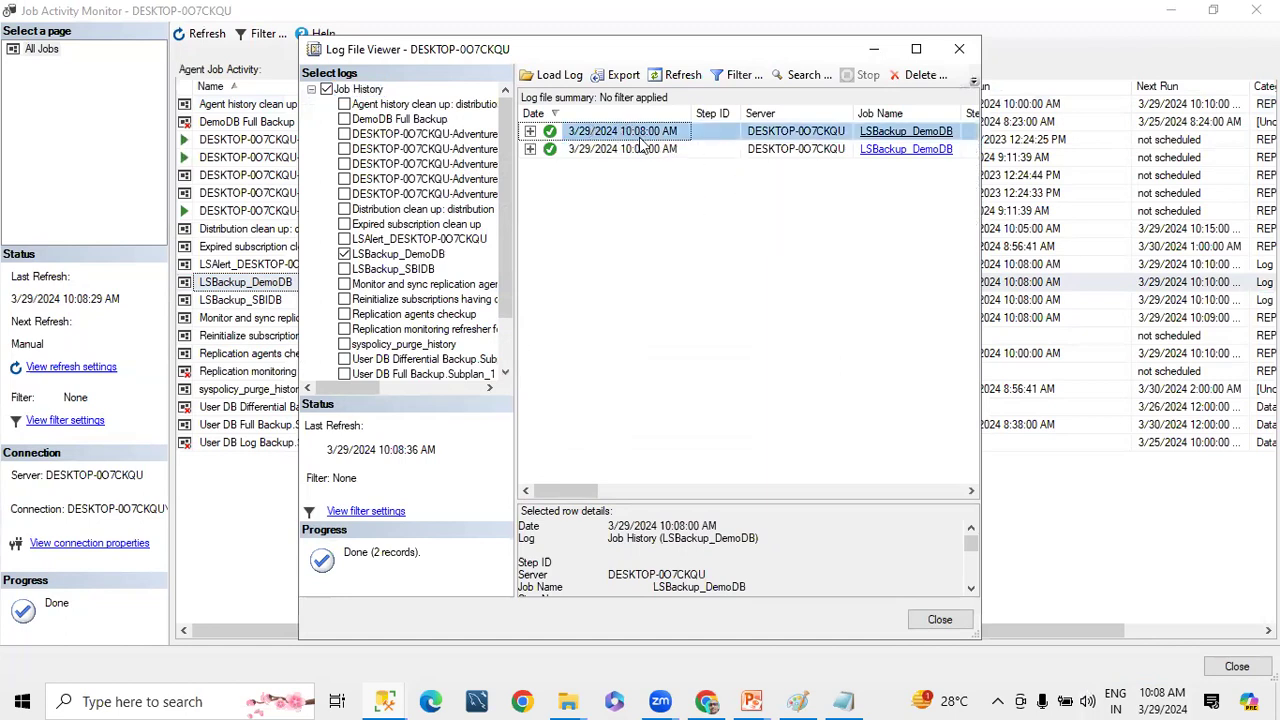
{"action": "left_click", "coordinate": [672, 77]}
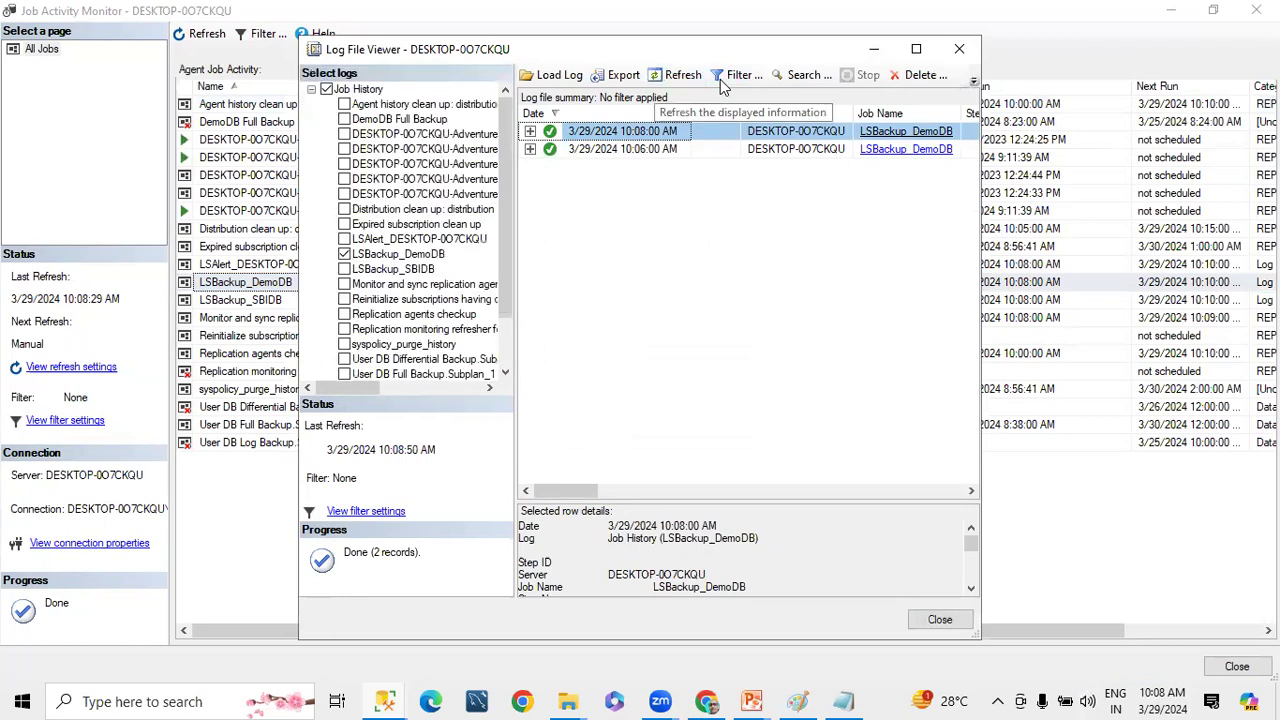
Switch to the PowerPoint slide show and draw a rectangle around the Standby mode
{"action": "left_click", "coordinate": [752, 702]}
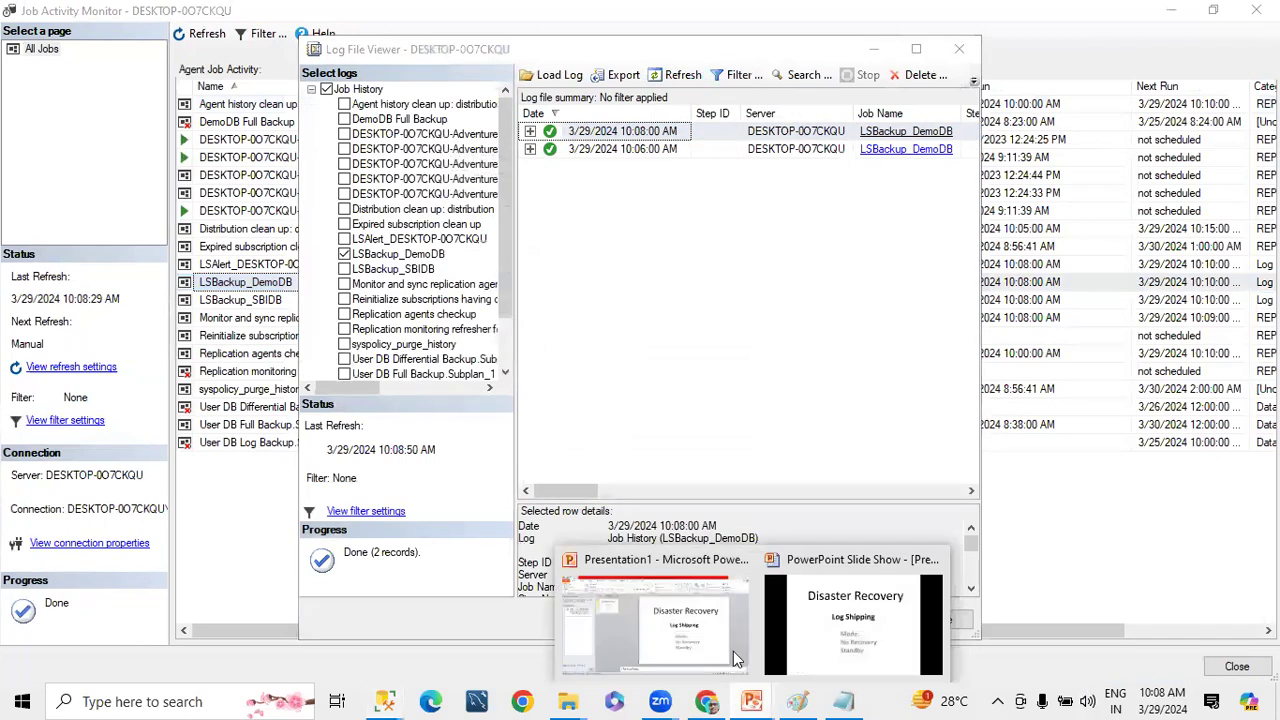
{"action": "left_click", "coordinate": [852, 620]}
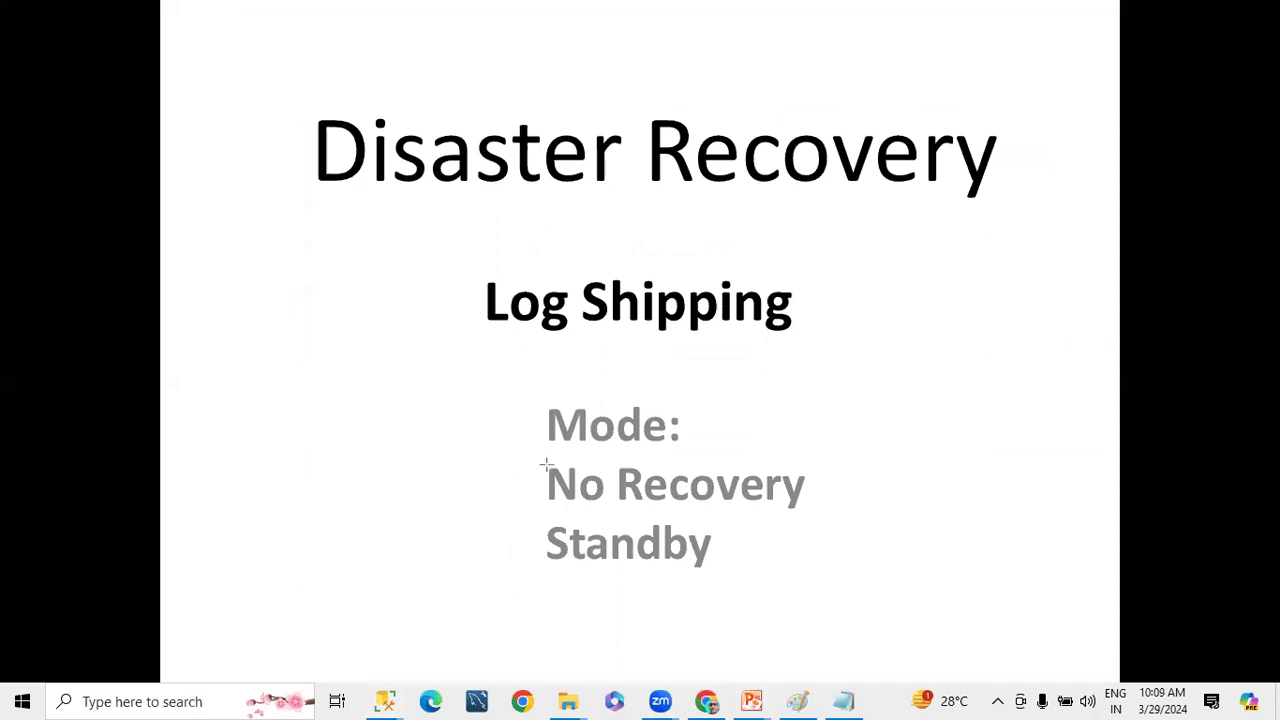
{"action": "left_click_drag", "start_coordinate": [507, 511], "coordinate": [738, 583]}
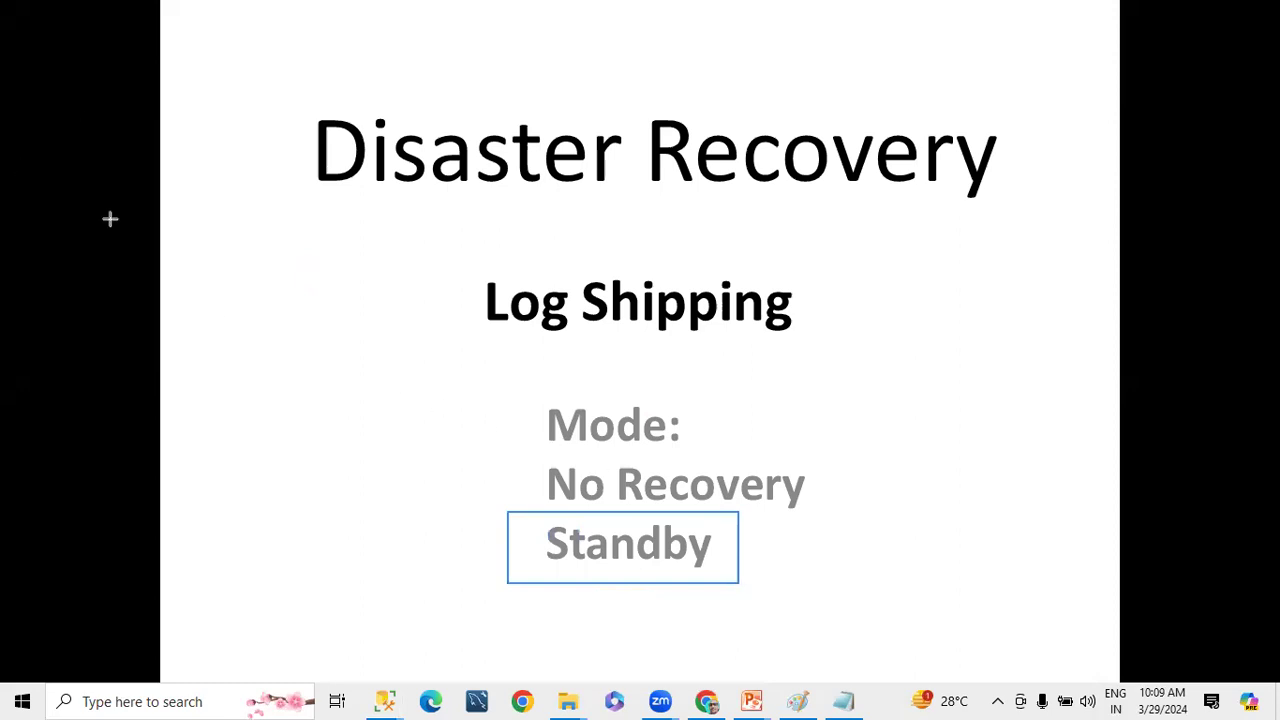